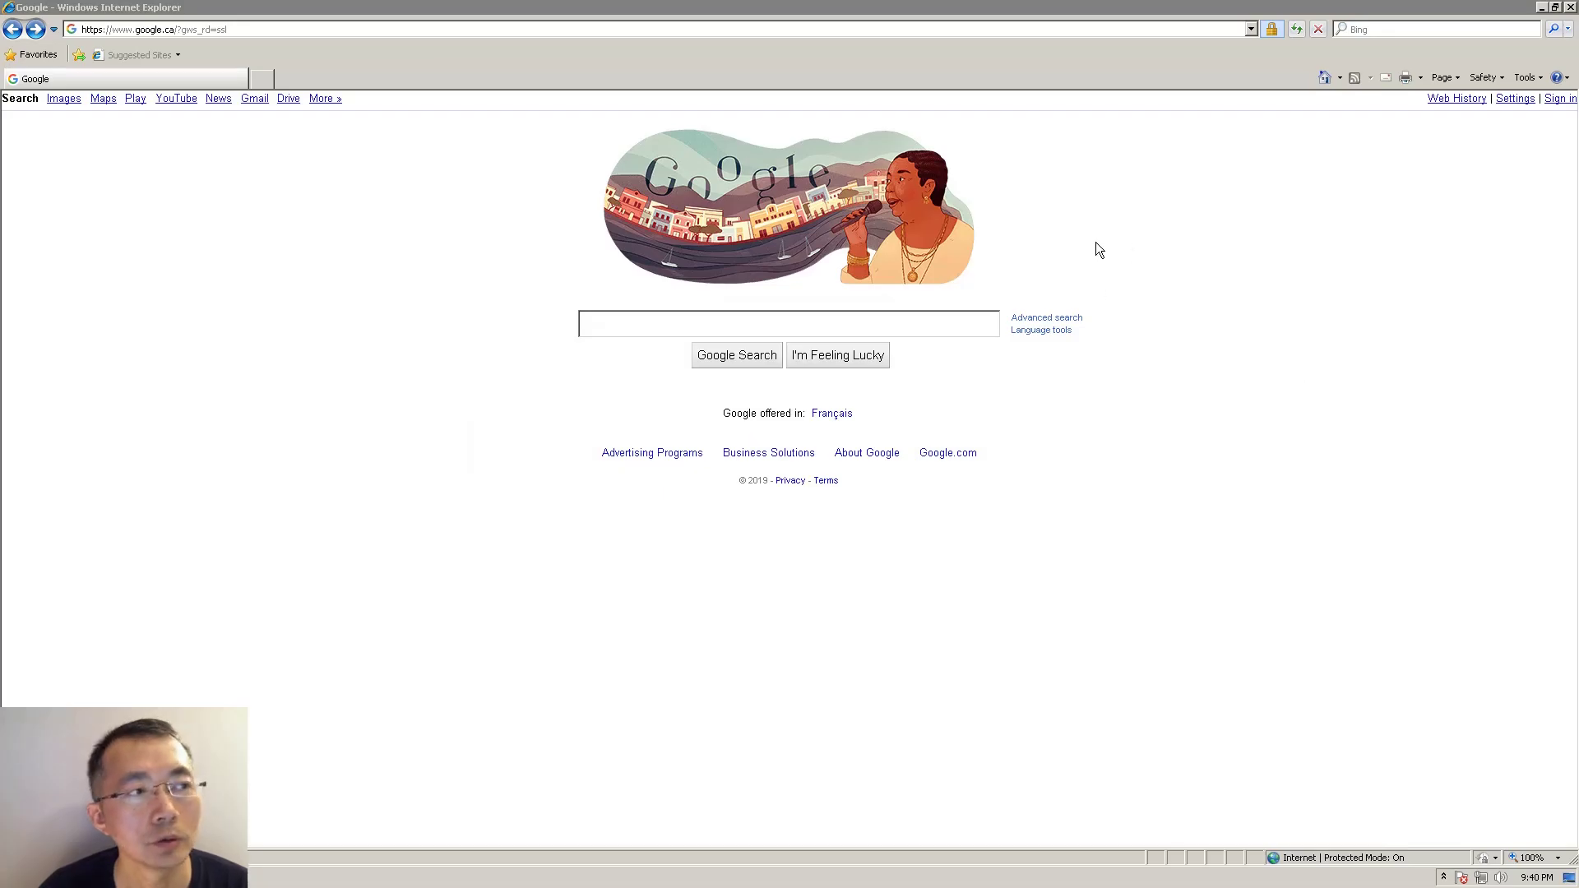
click(965, 333)
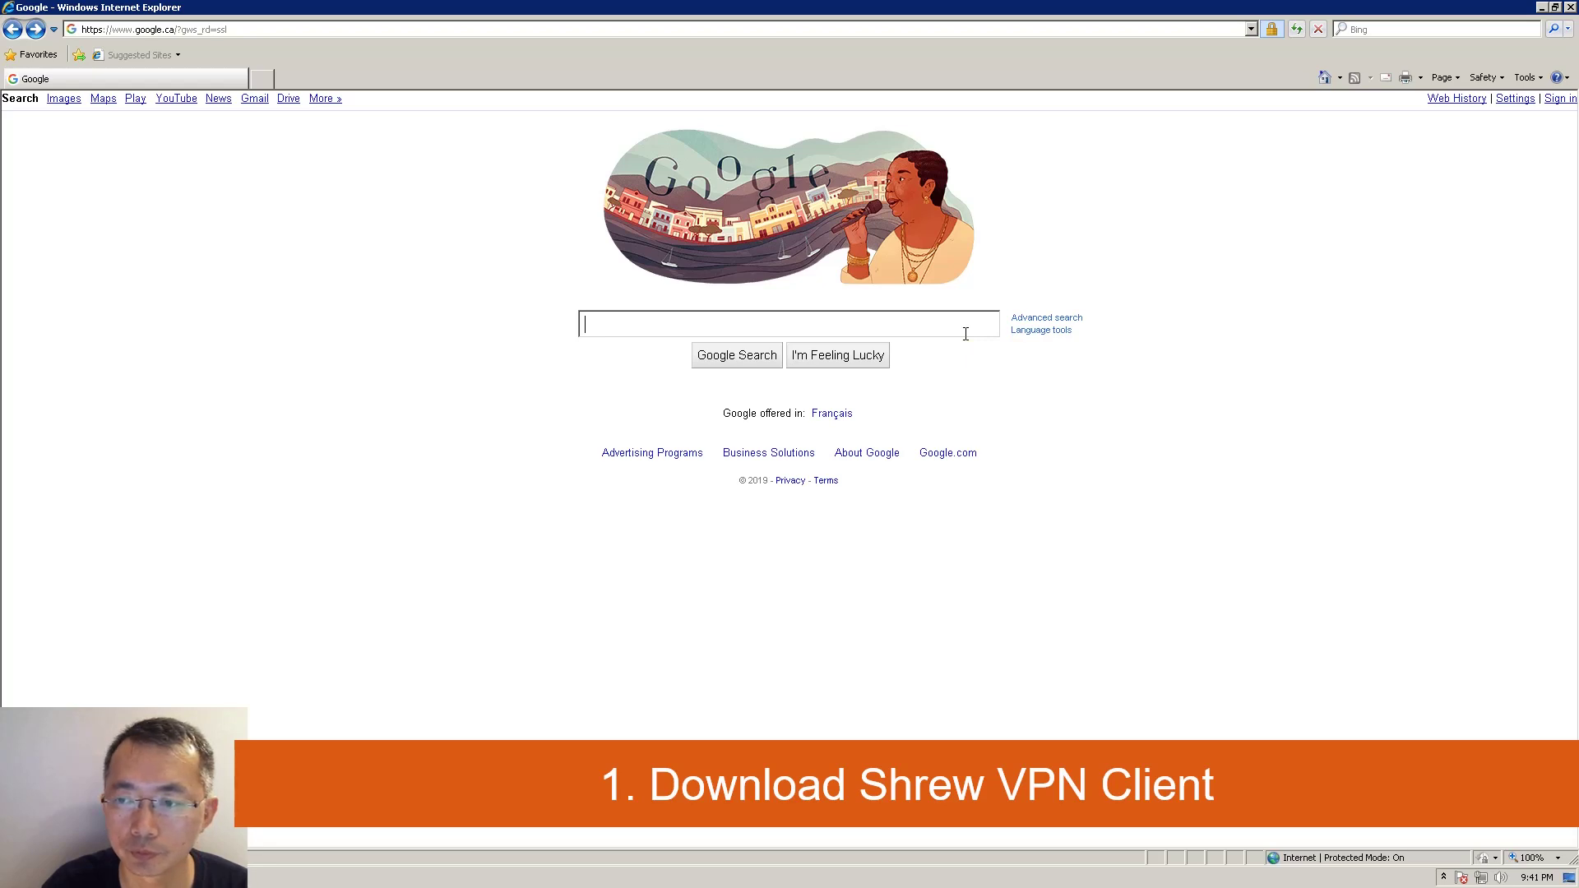
text(www.sh)
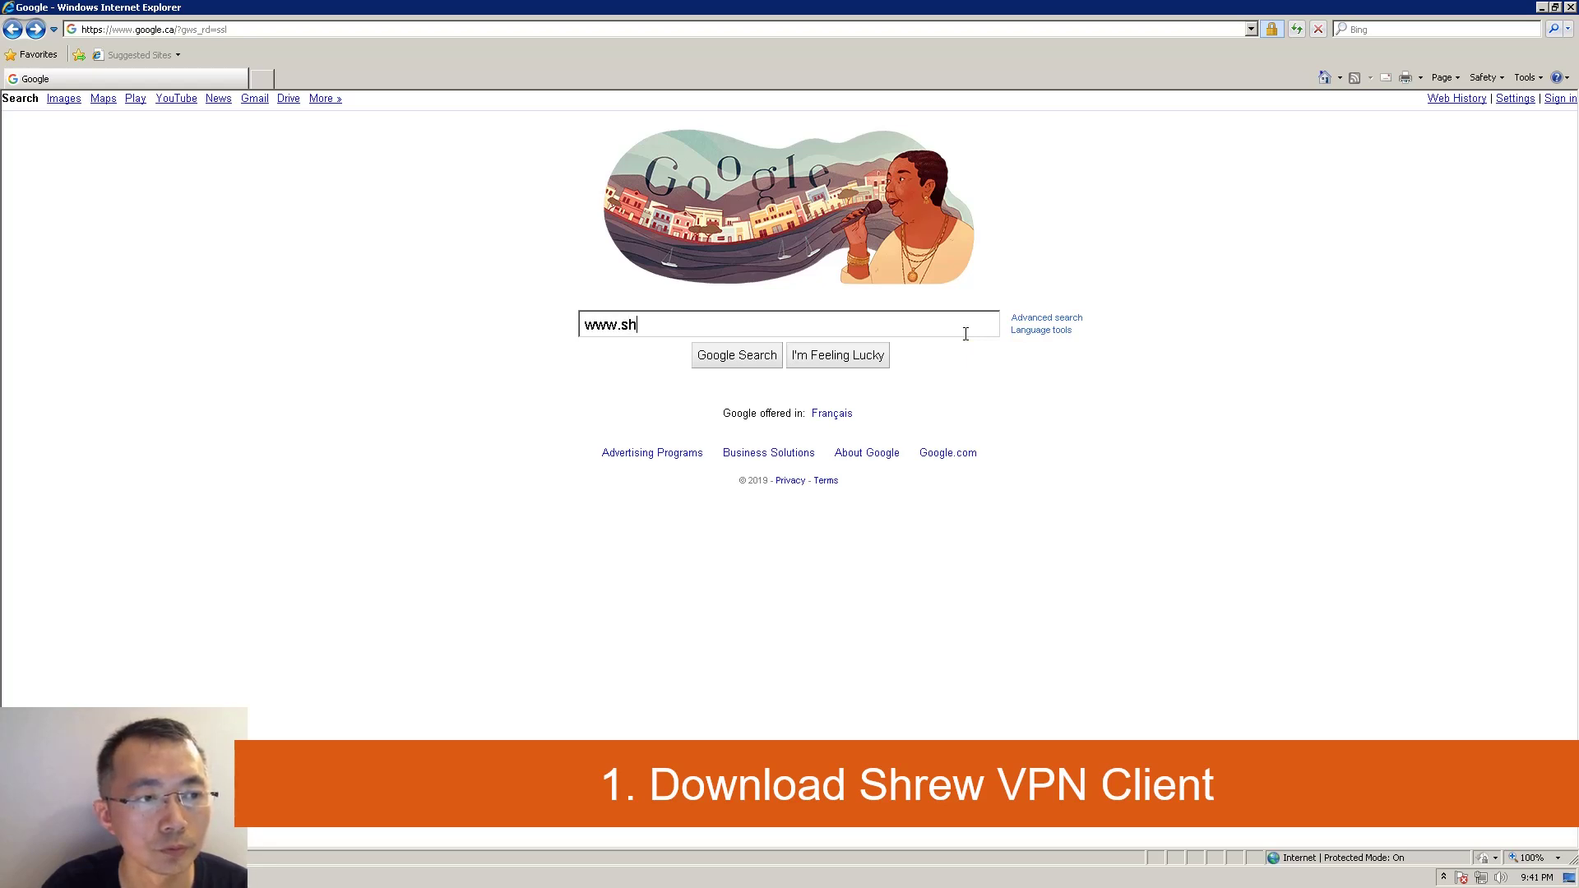
text(rew.net)
key(Return)
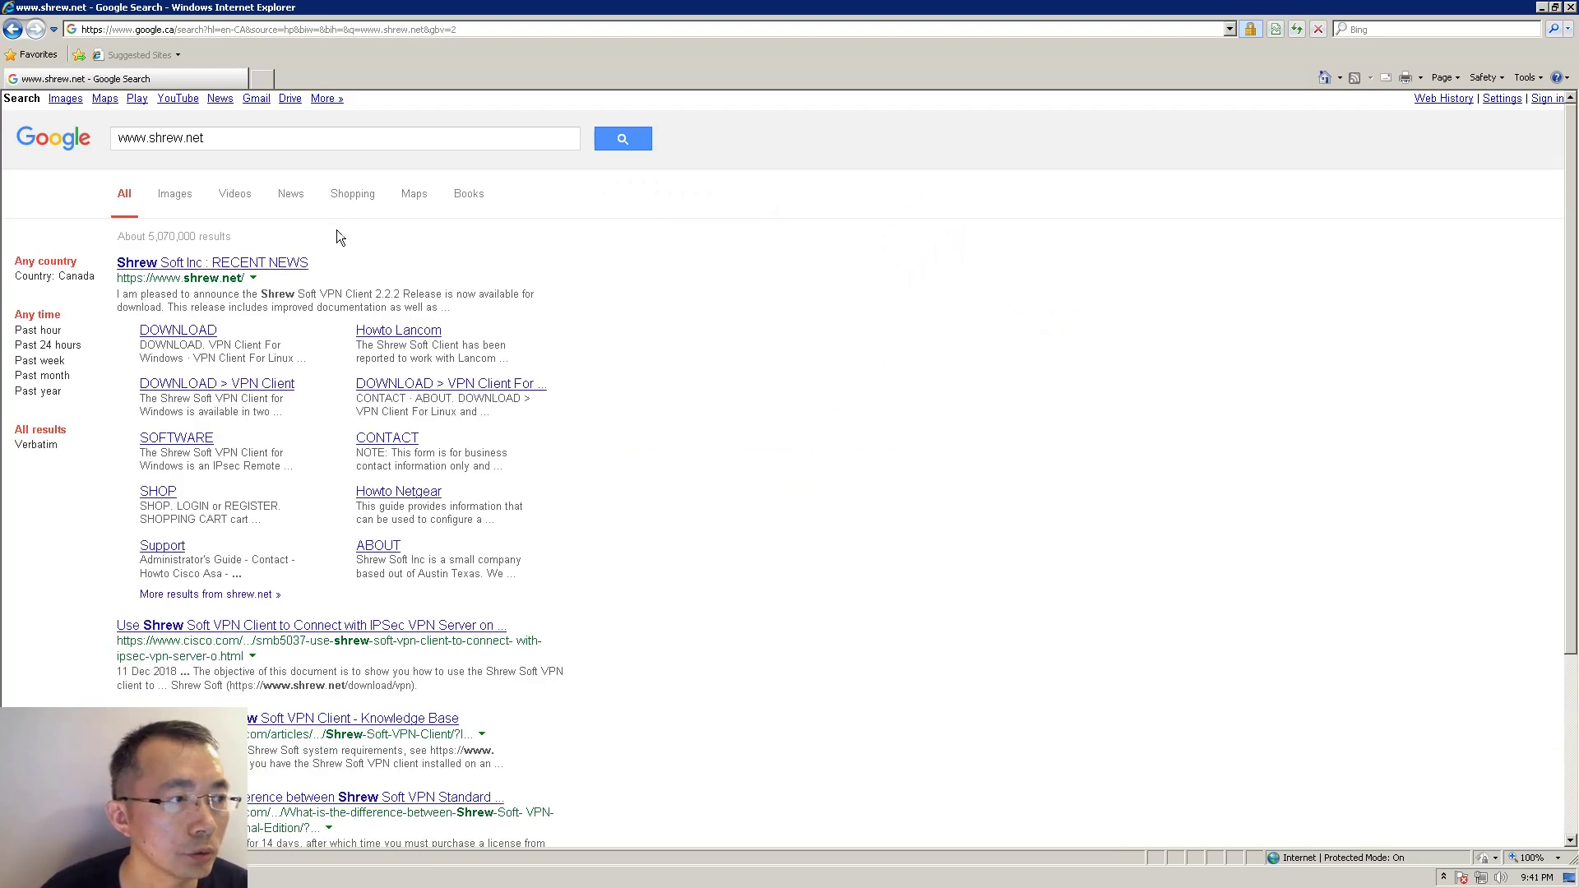
click(294, 264)
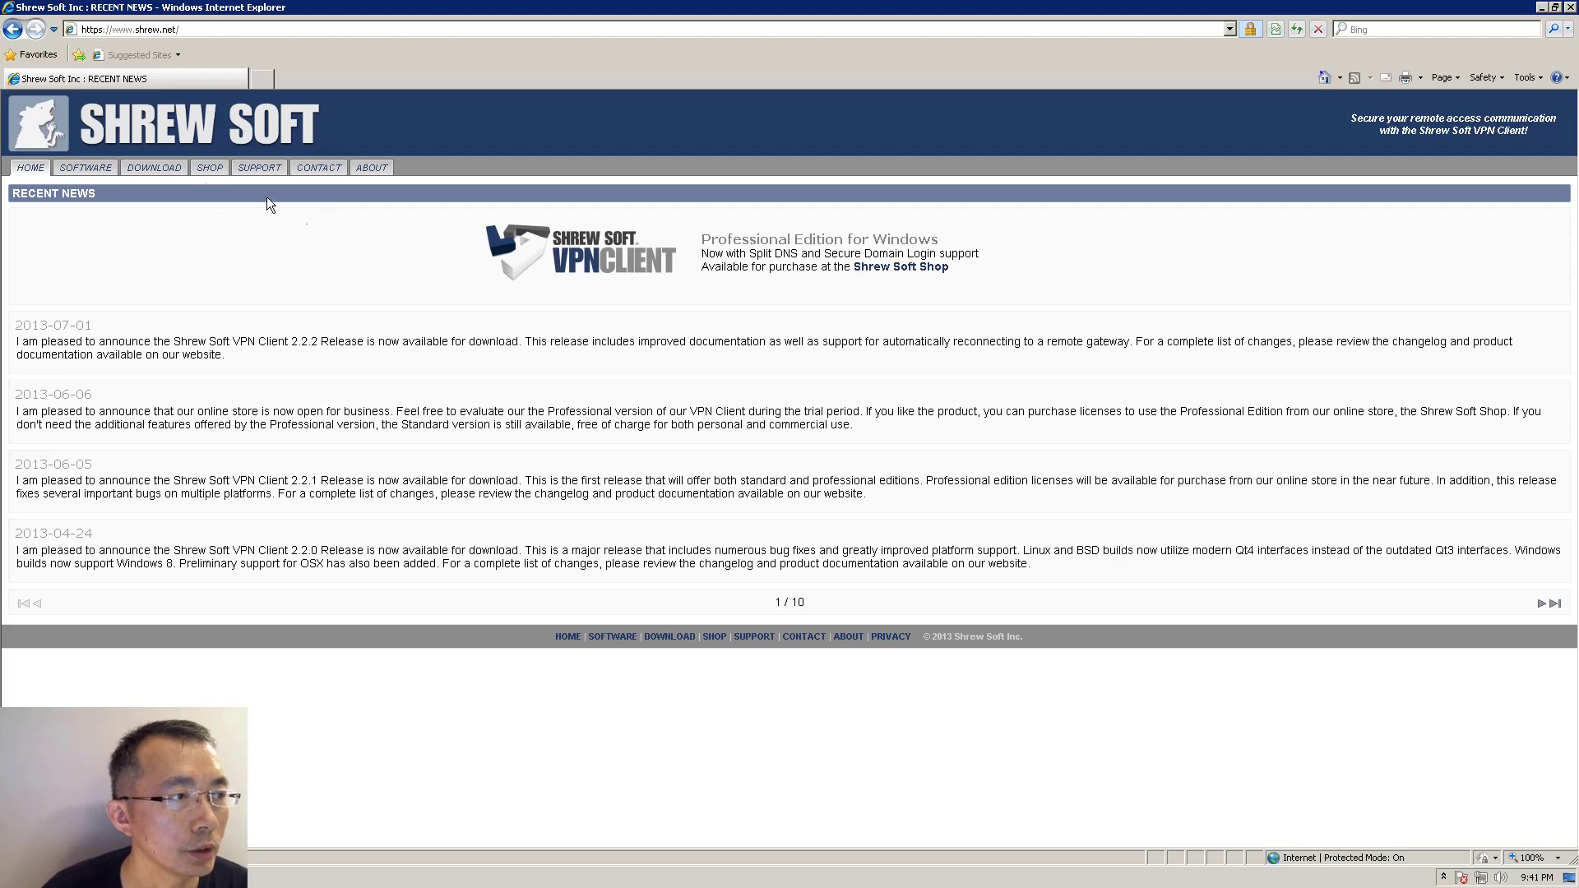
Download and run the 2.2.2-release installer of the Shrew Soft VPN Client for Windows, allowing it to make changes to the computer.
click(131, 170)
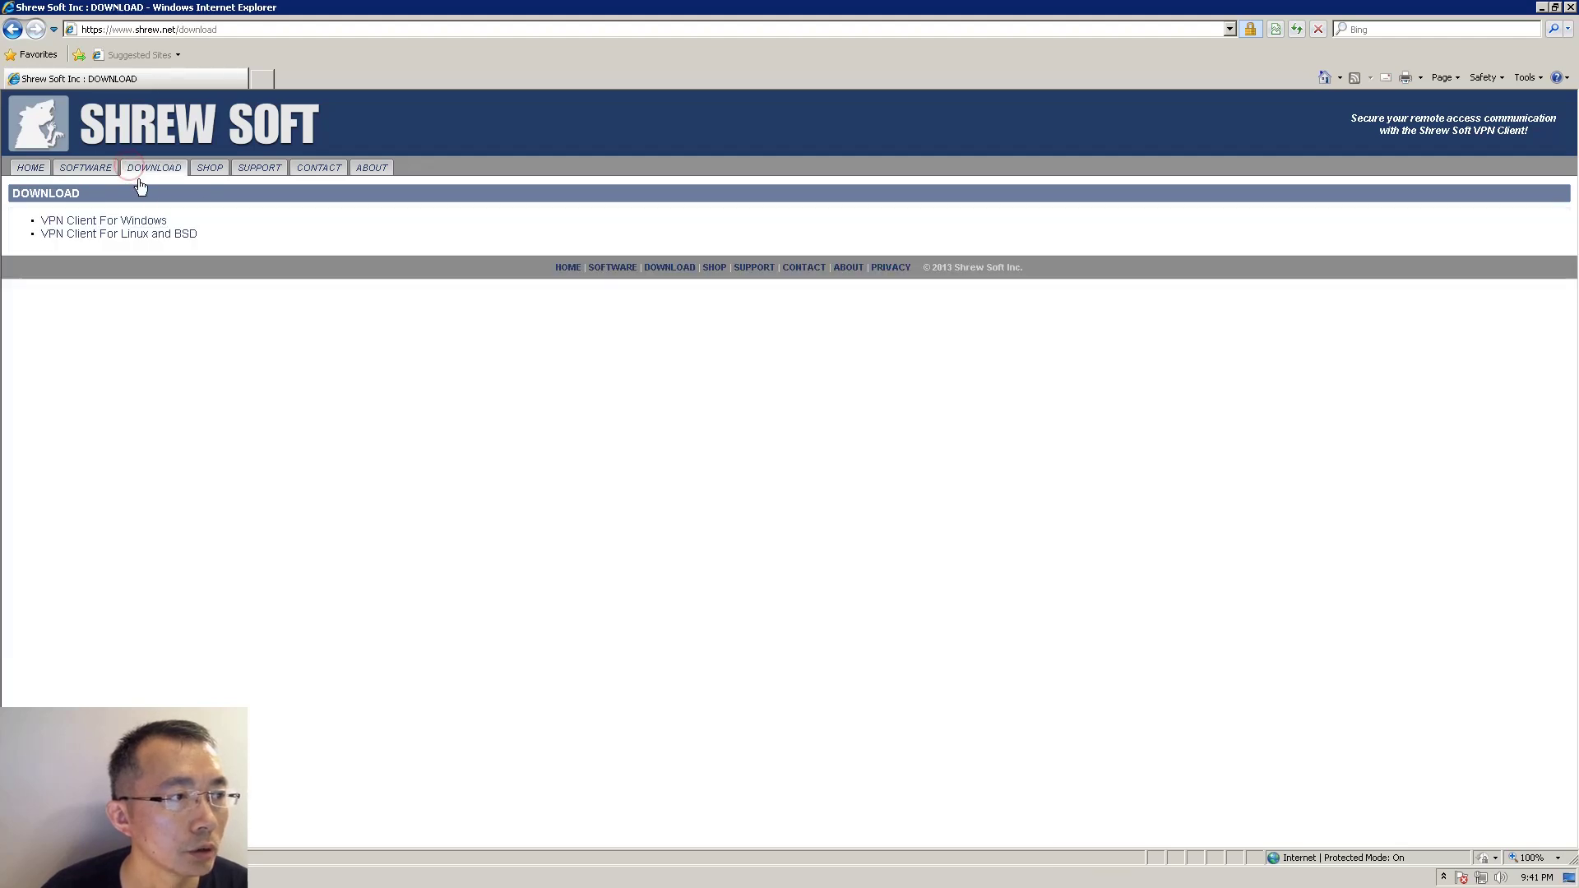
click(156, 222)
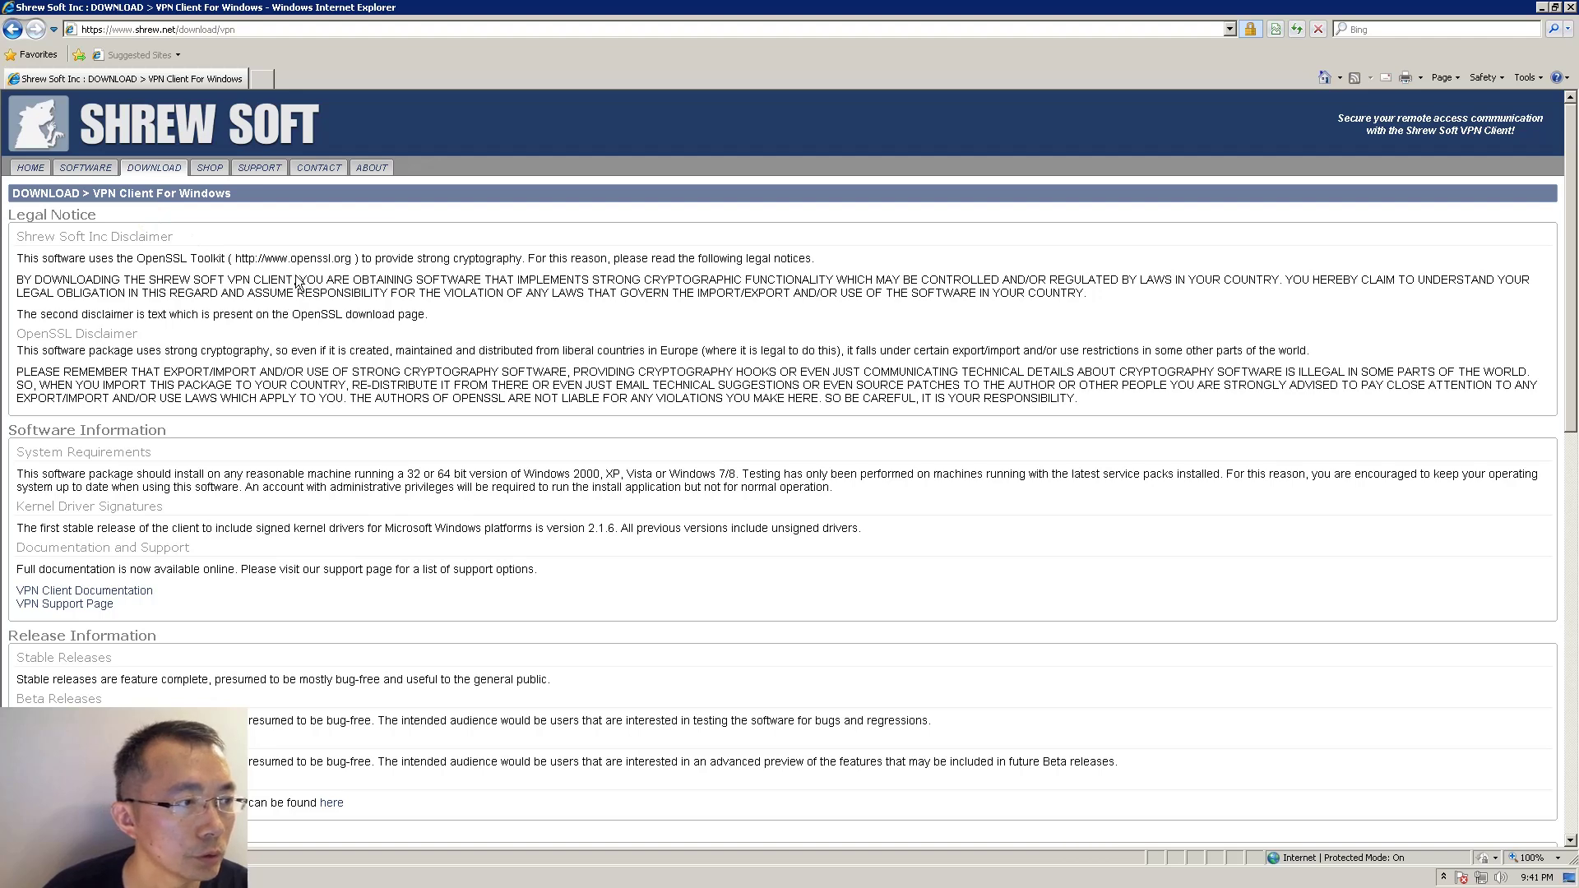
scroll(299, 282, down, 12)
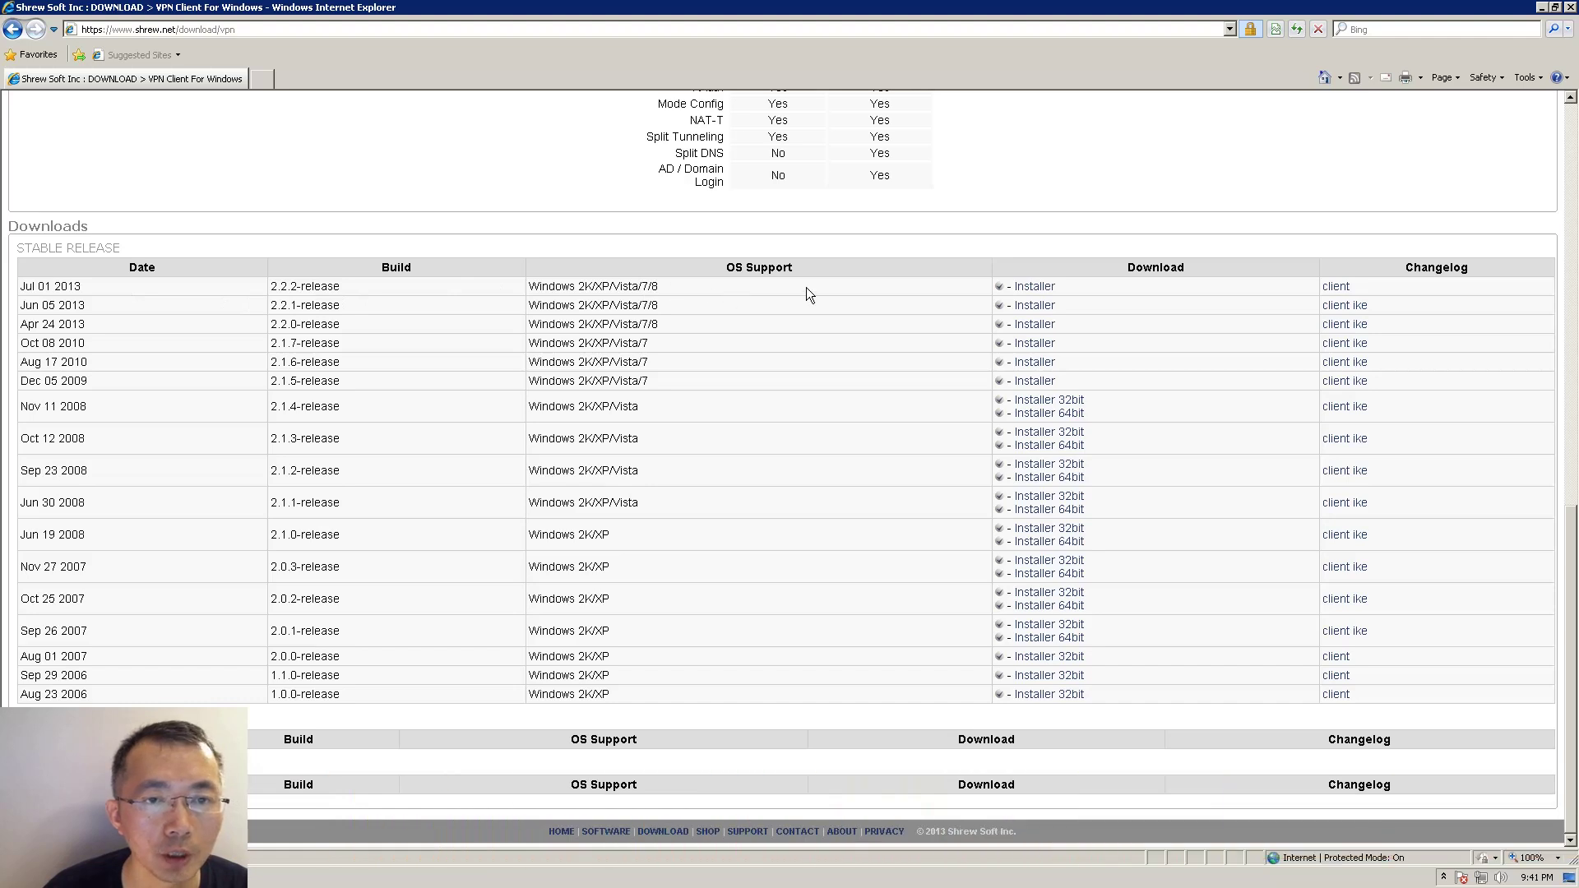
click(1041, 288)
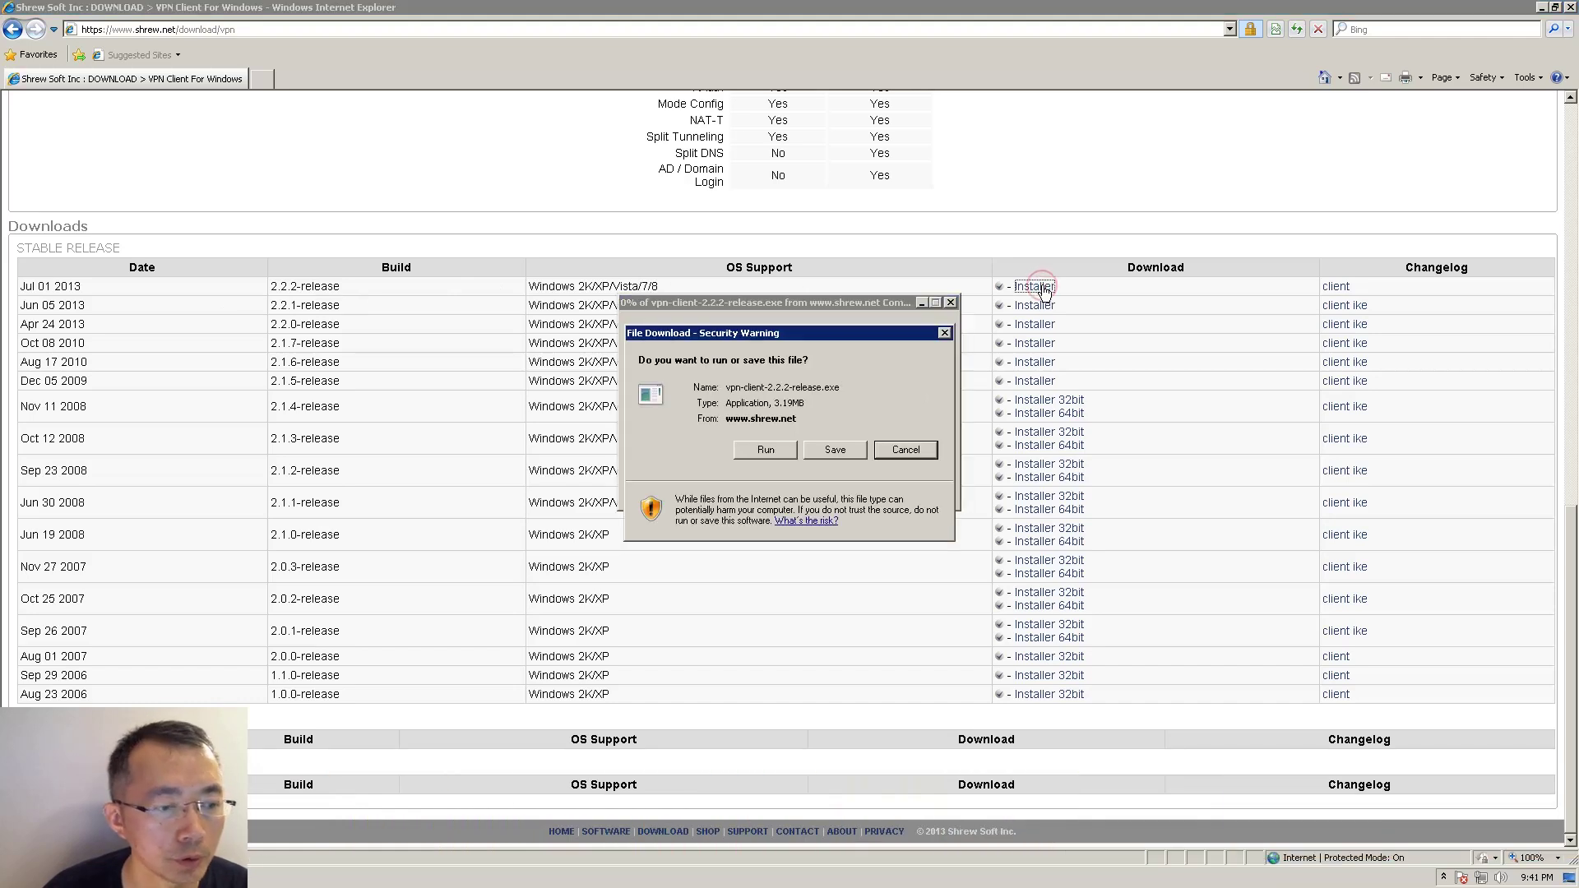
click(777, 449)
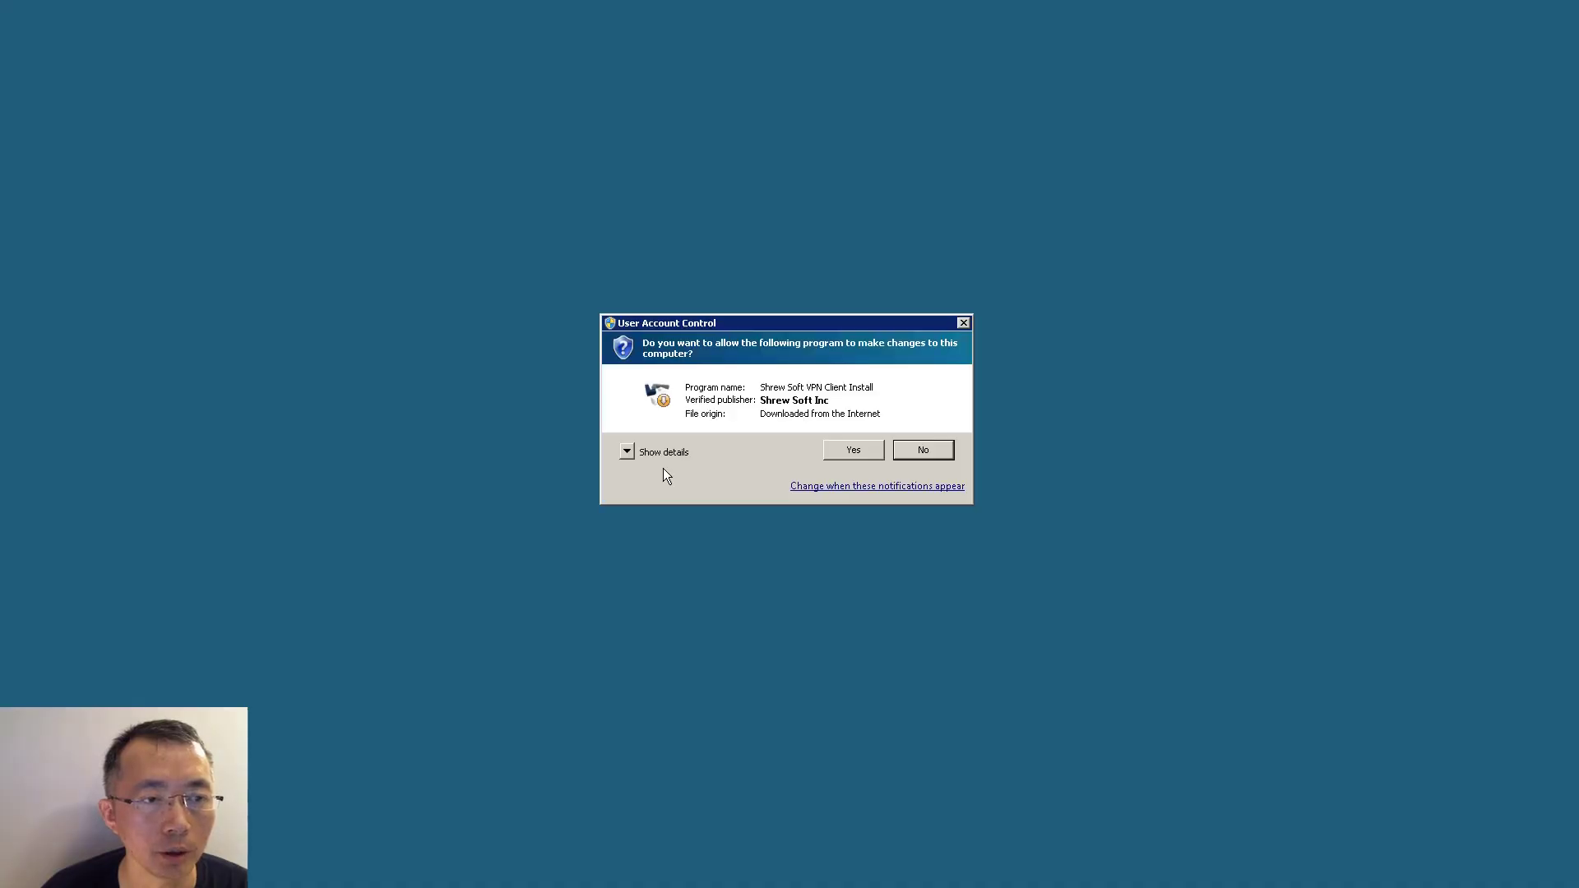
click(865, 450)
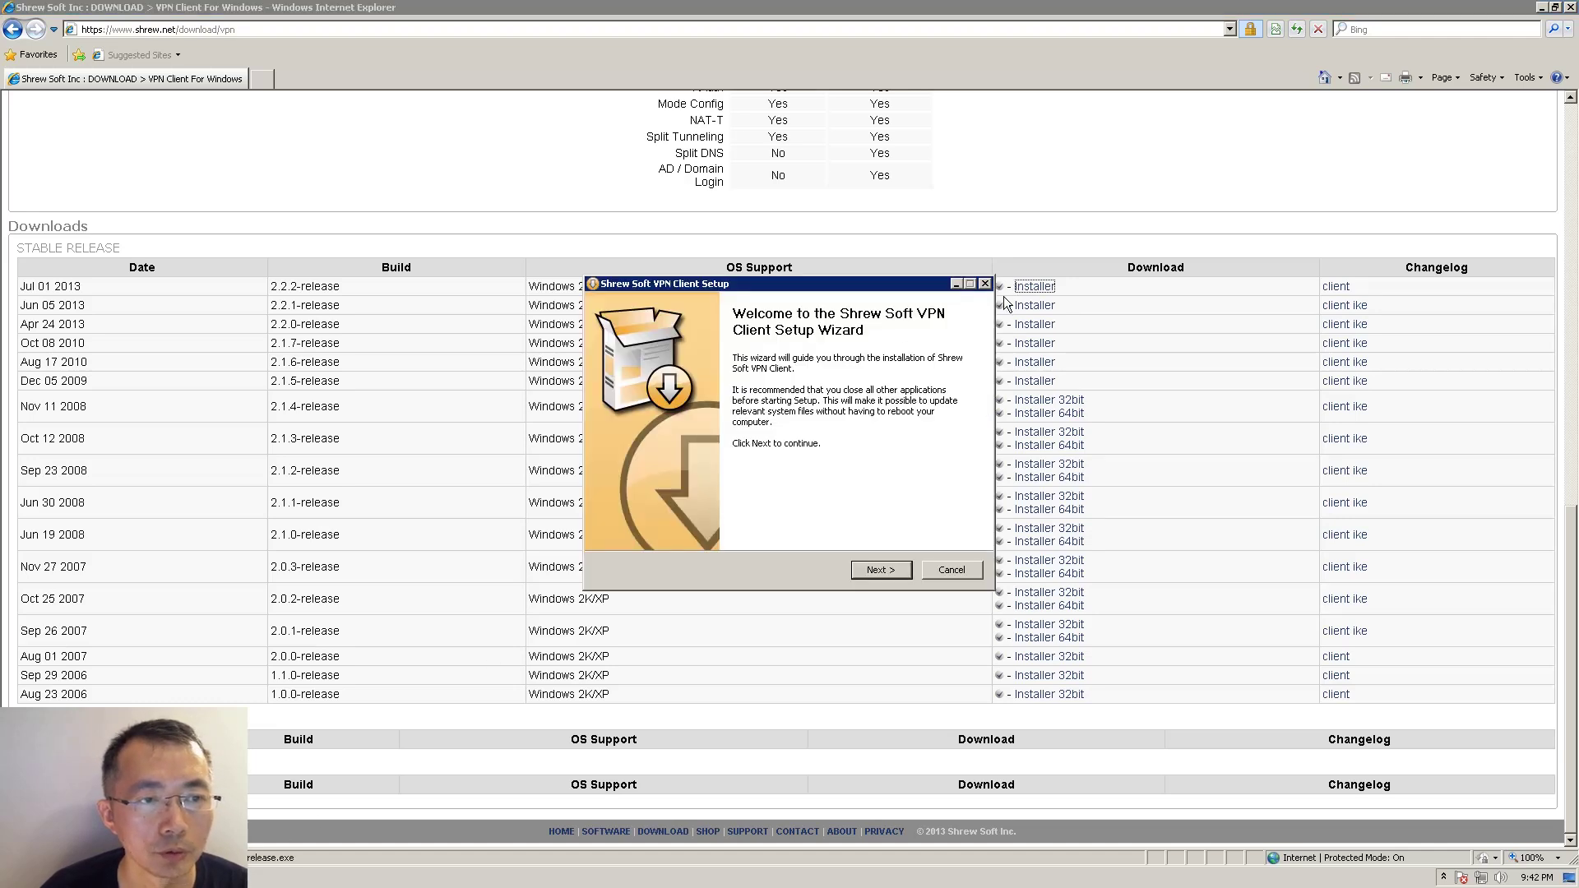
Install the Standard Edition of Shrew Soft VPN Client with the license accepted and the default components, and finish the setup wizard.
click(886, 570)
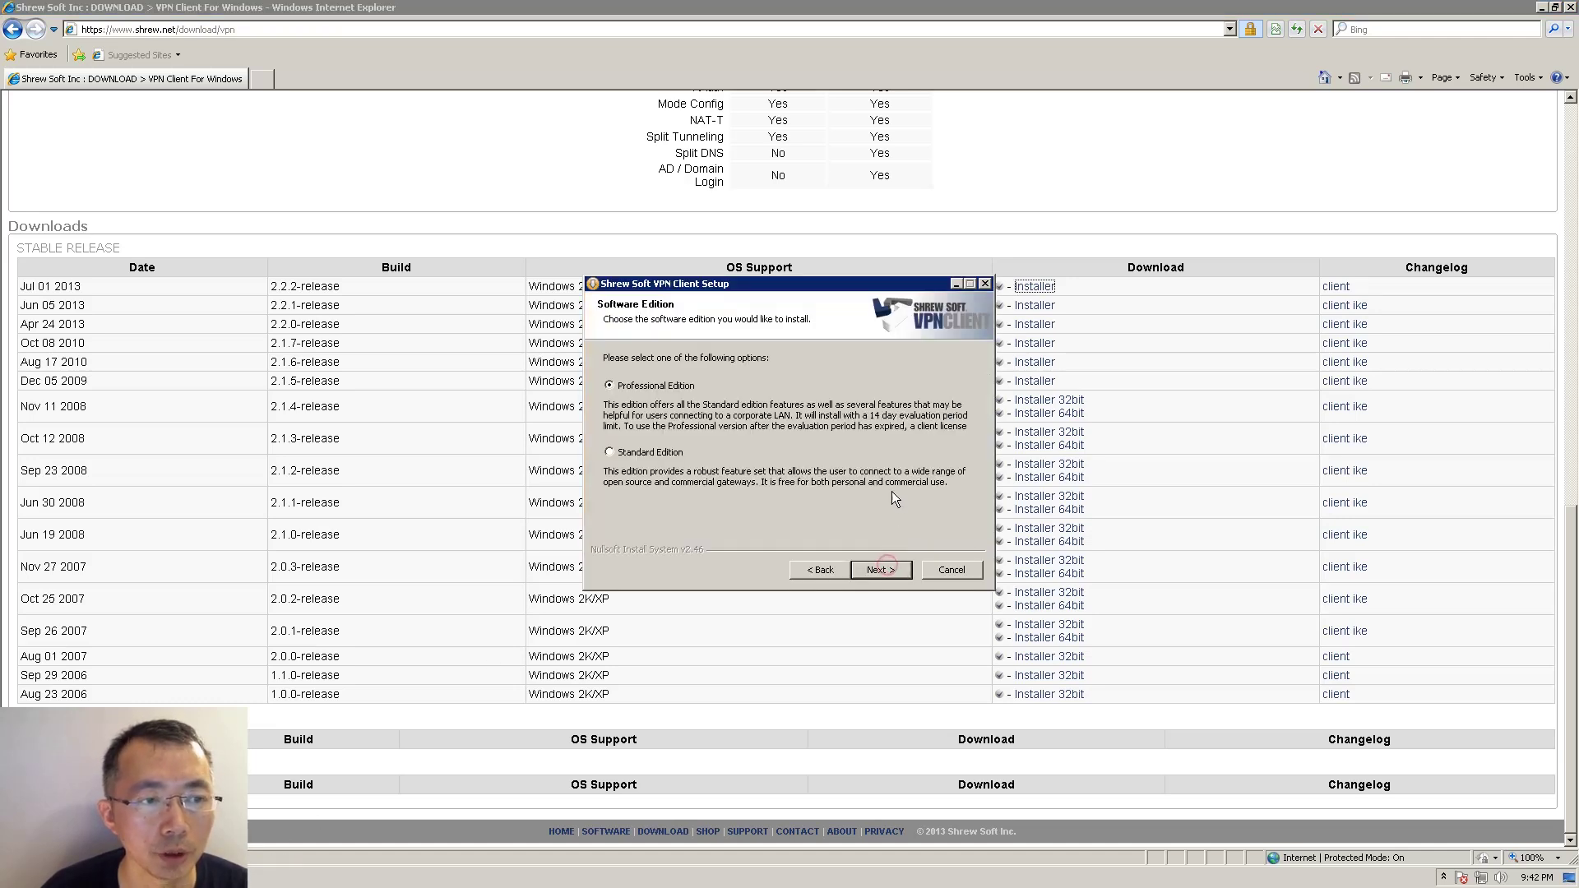
click(660, 454)
click(888, 570)
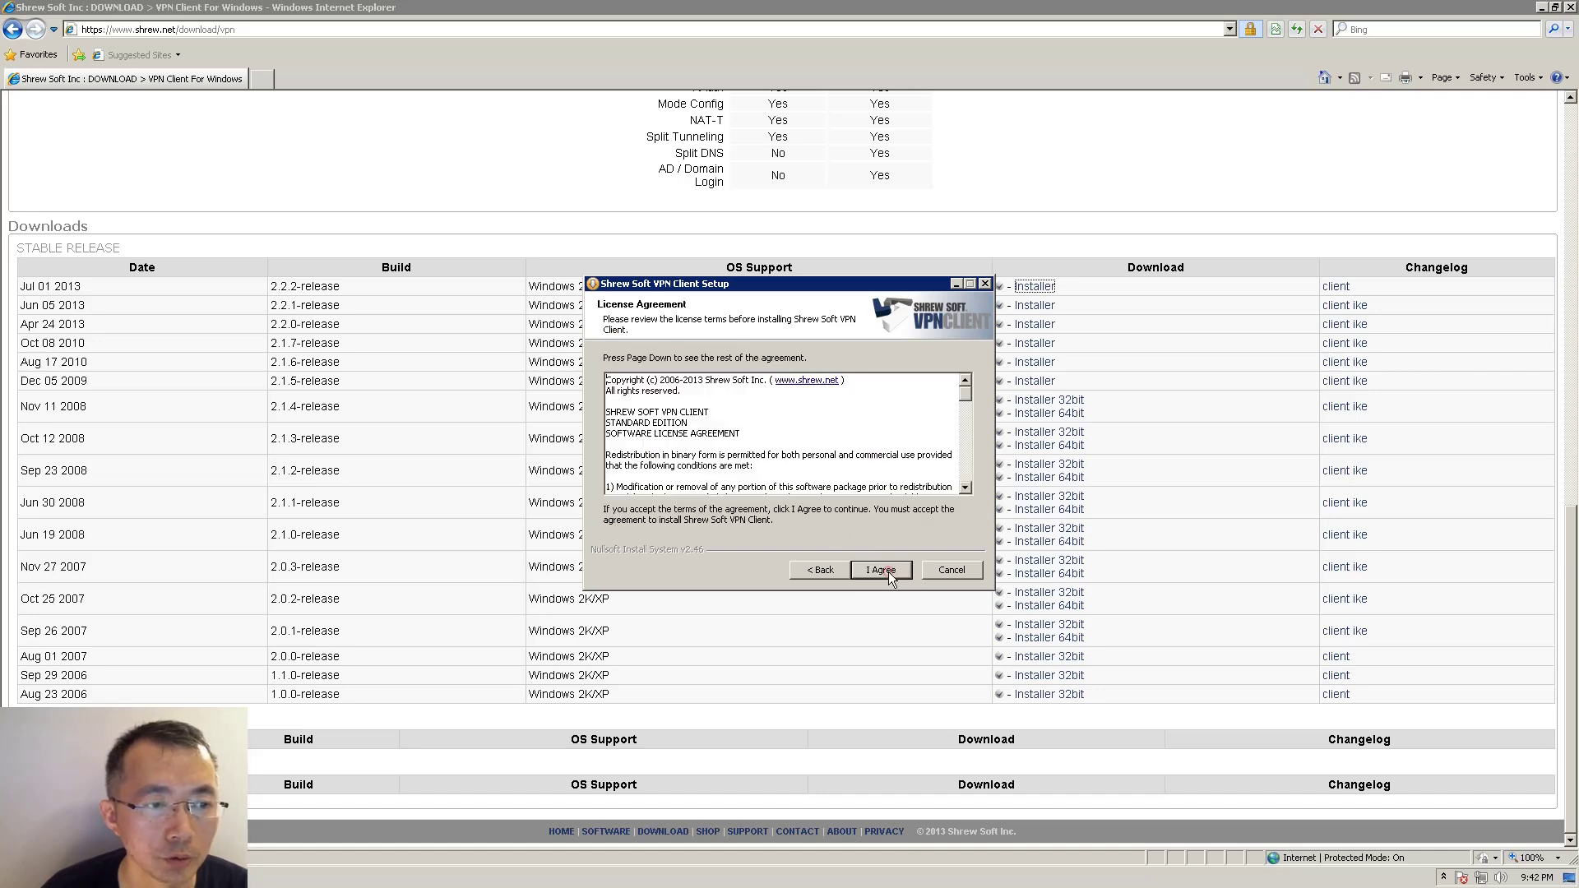
click(874, 569)
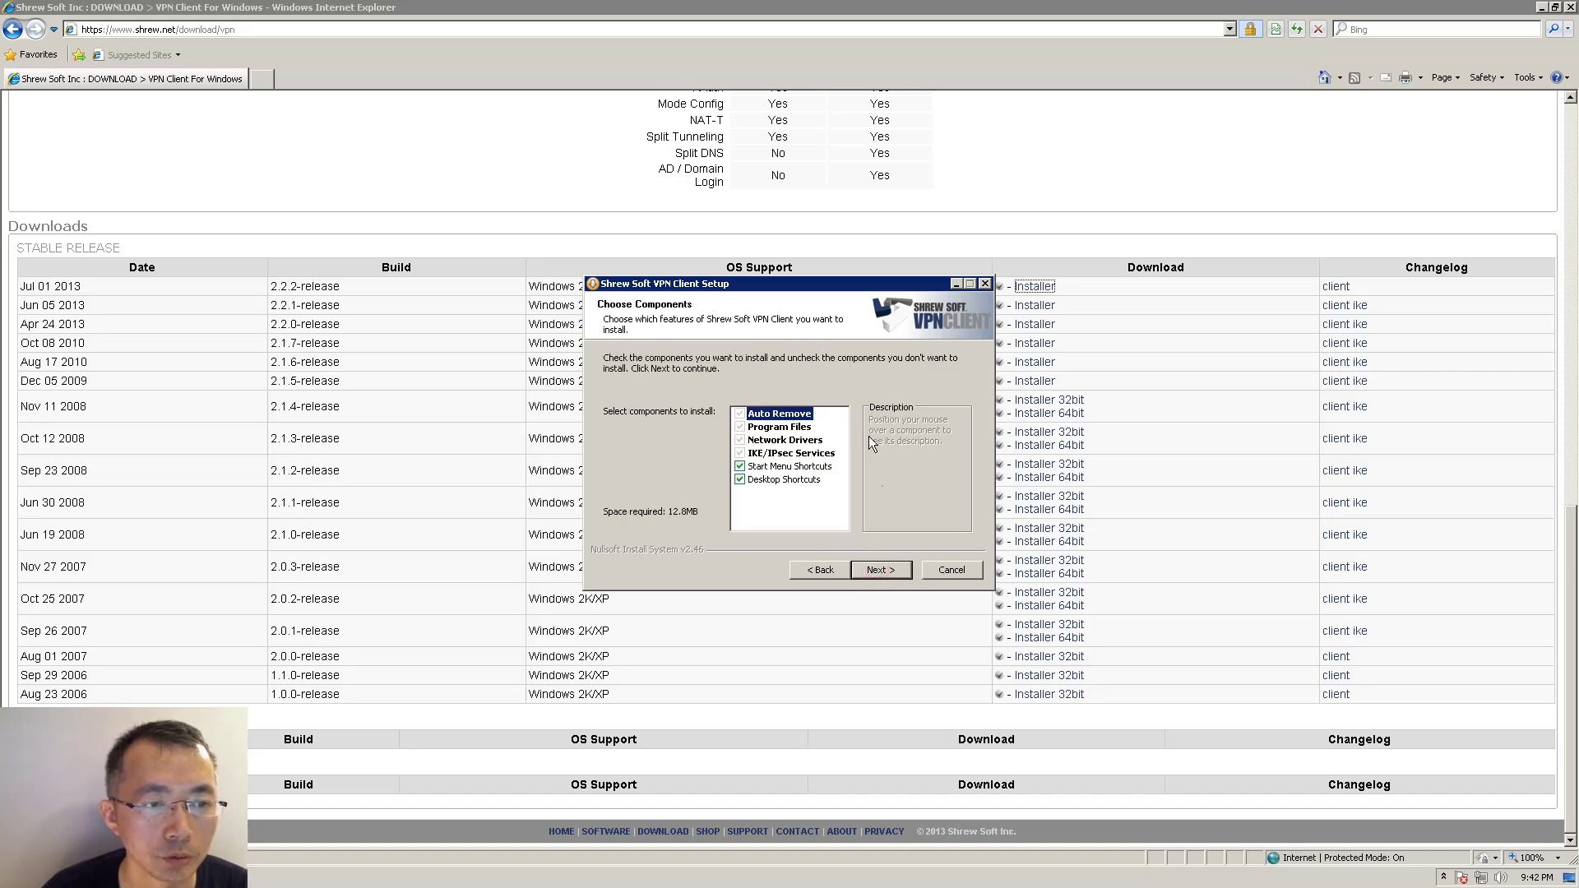
click(883, 569)
click(883, 569)
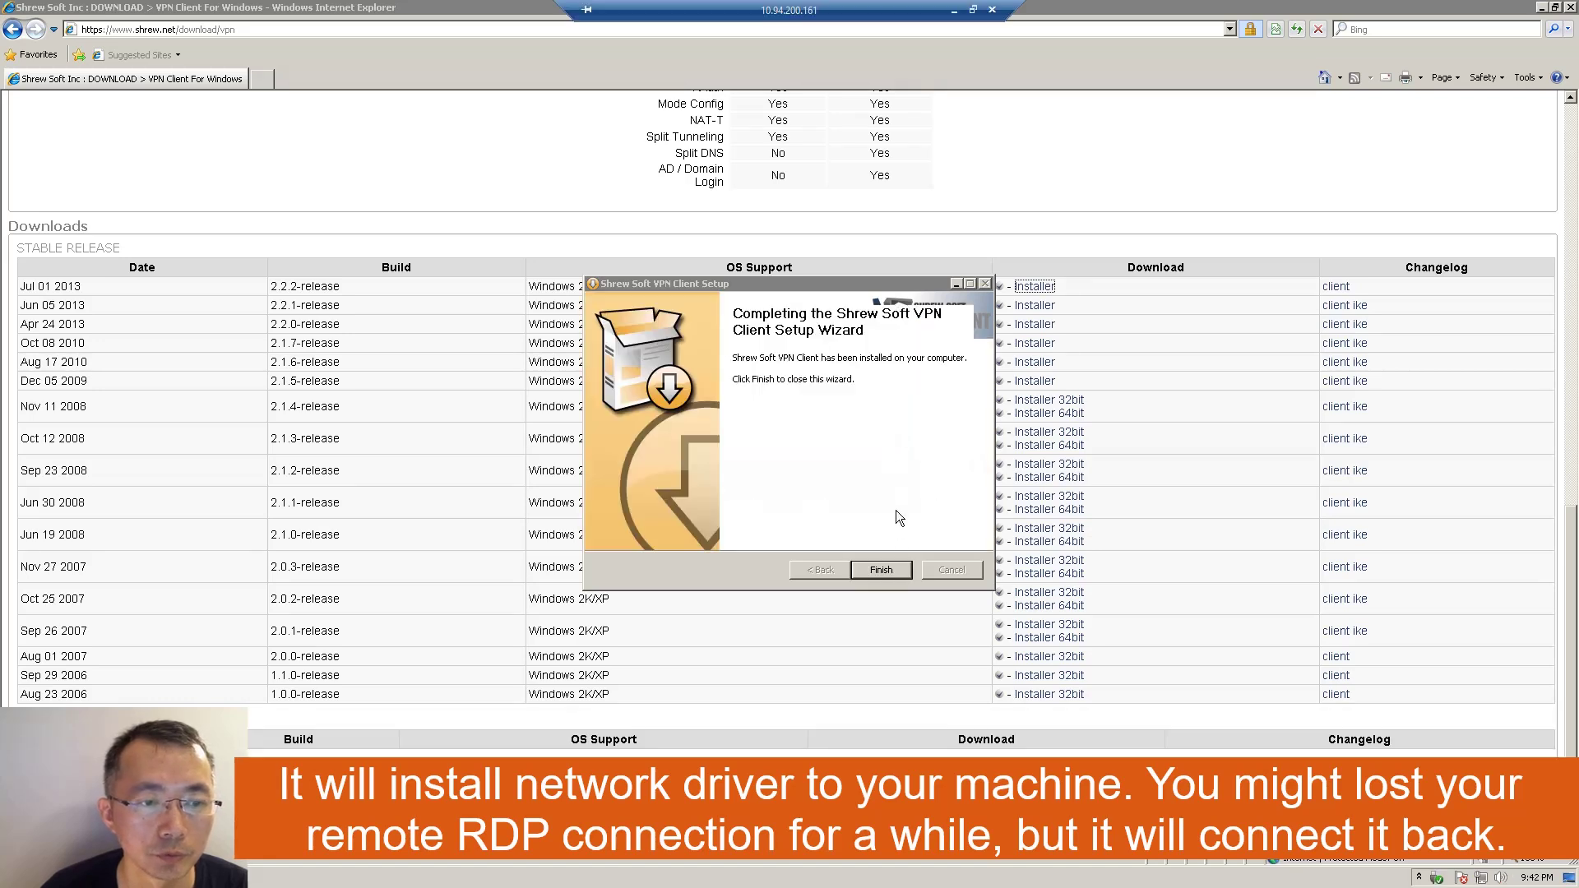
click(895, 571)
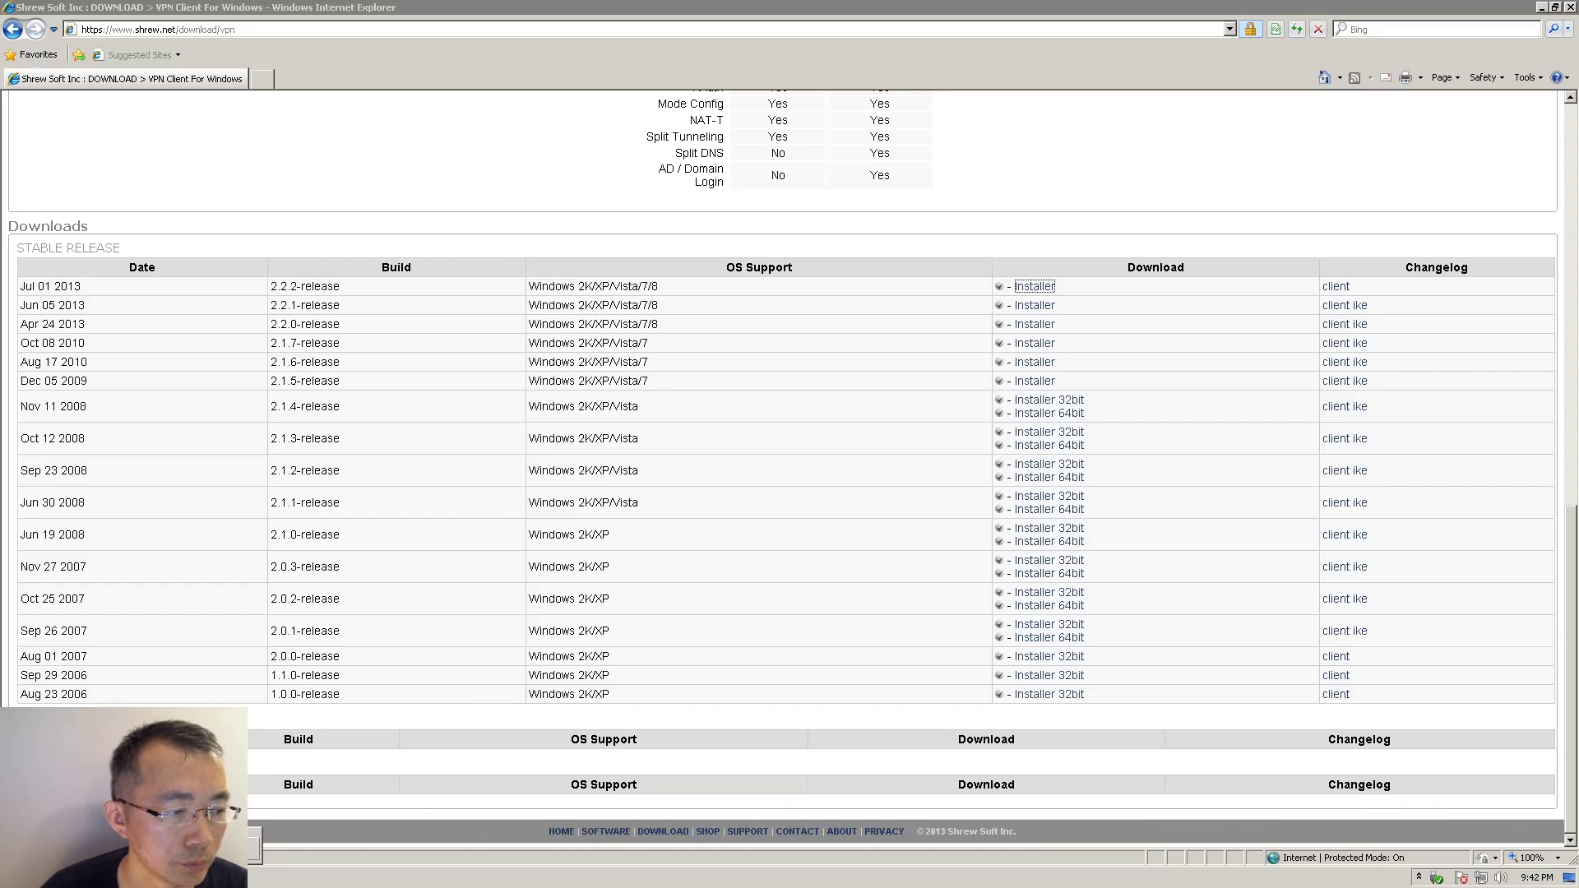
Clear the browser, Network Connections and Libraries windows off the desktop and launch VPN Access Manager.
click(1538, 8)
click(36, 117)
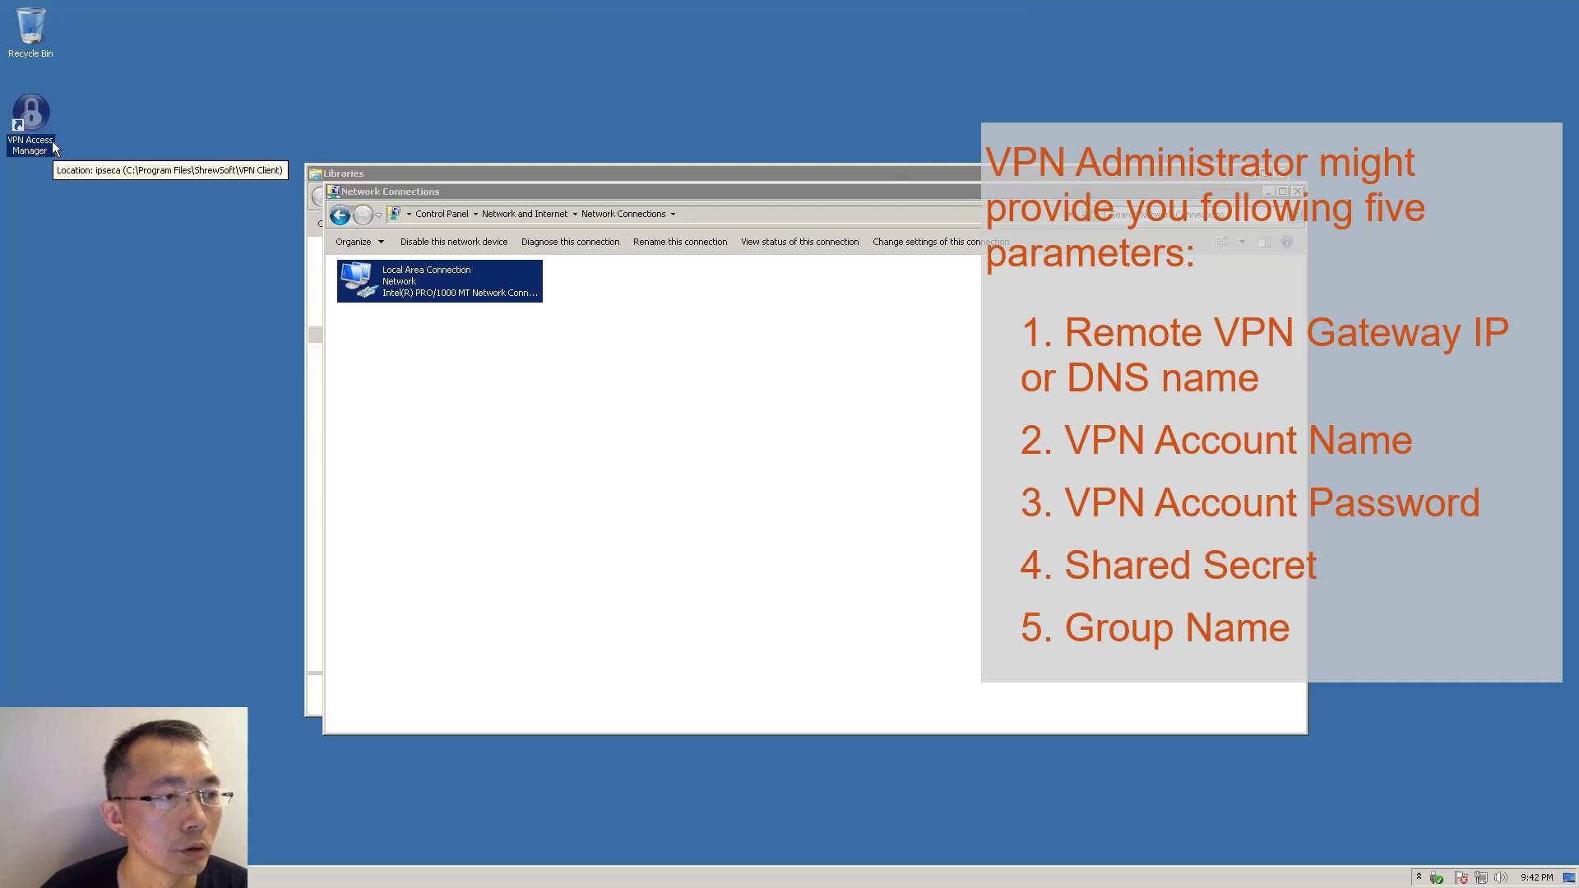
double_click(334, 191)
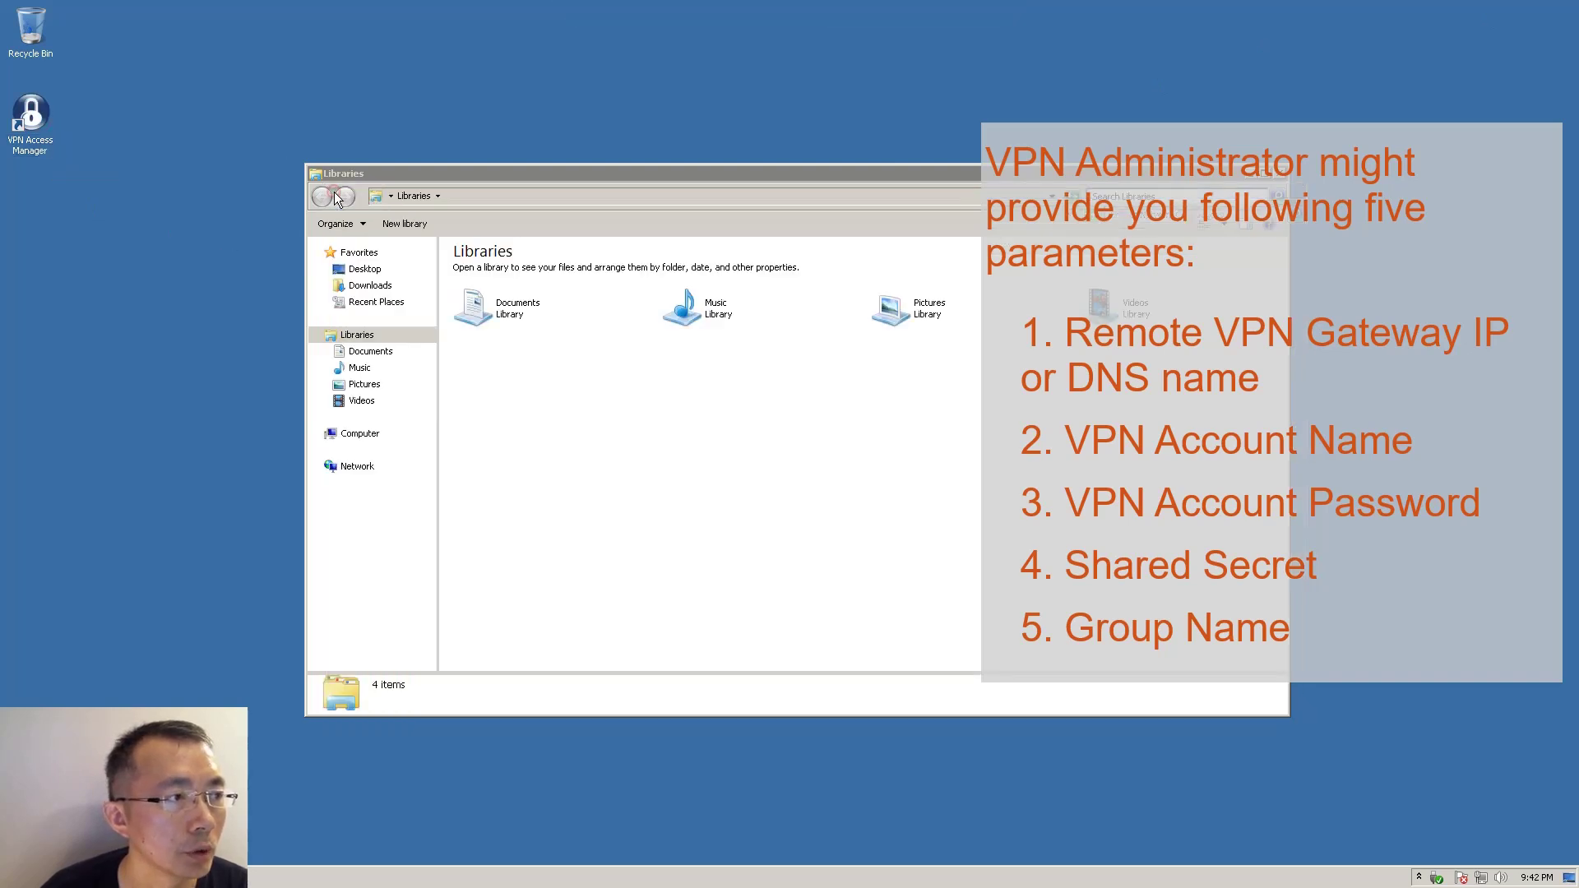
double_click(310, 172)
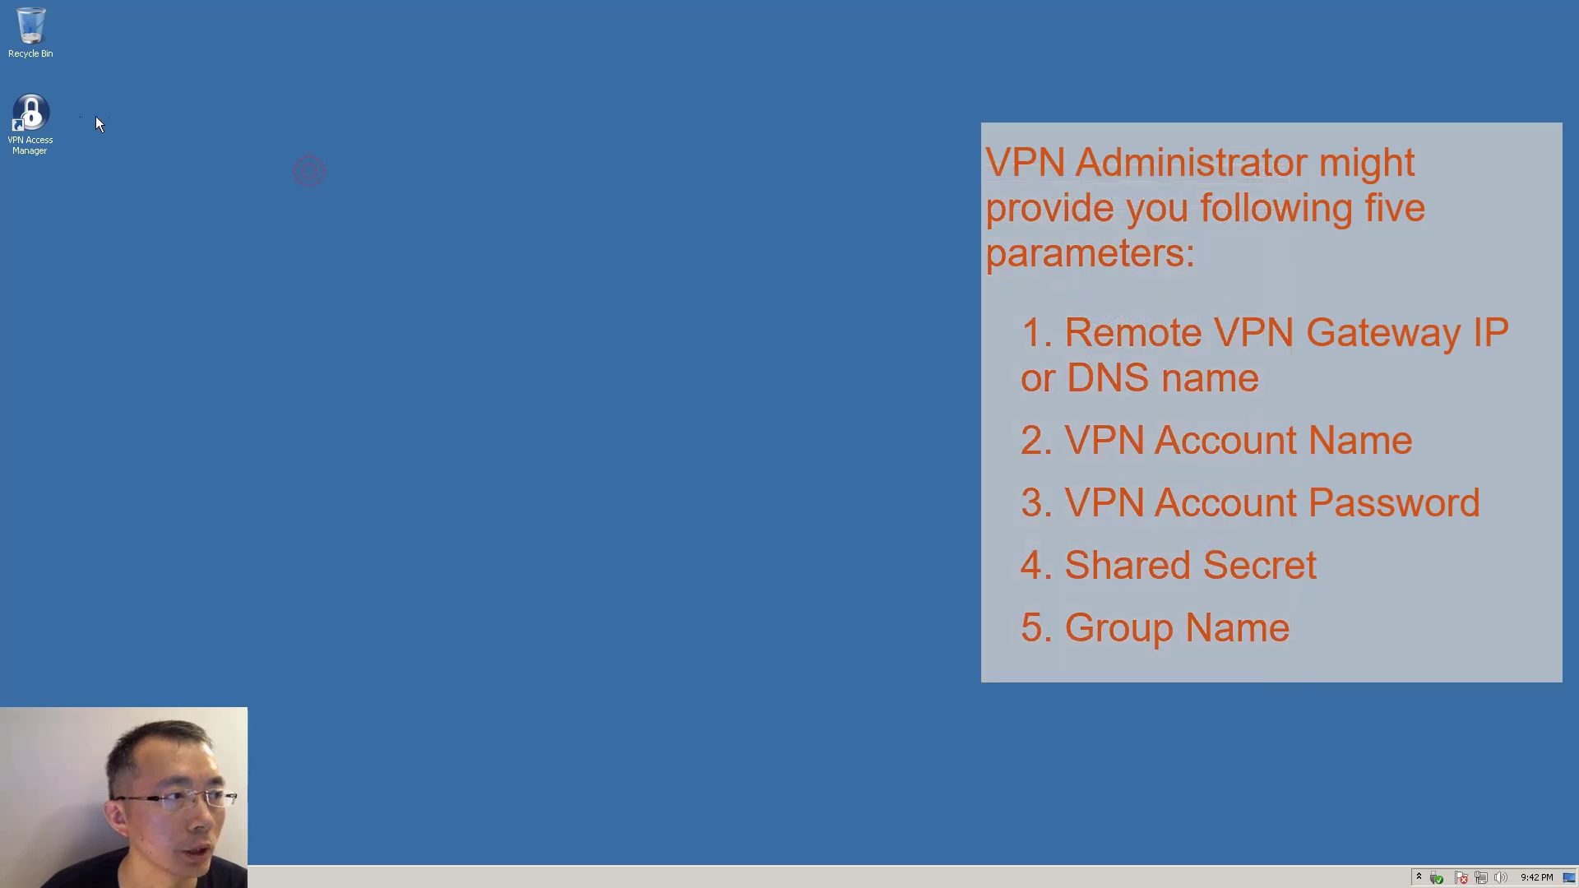
double_click(37, 119)
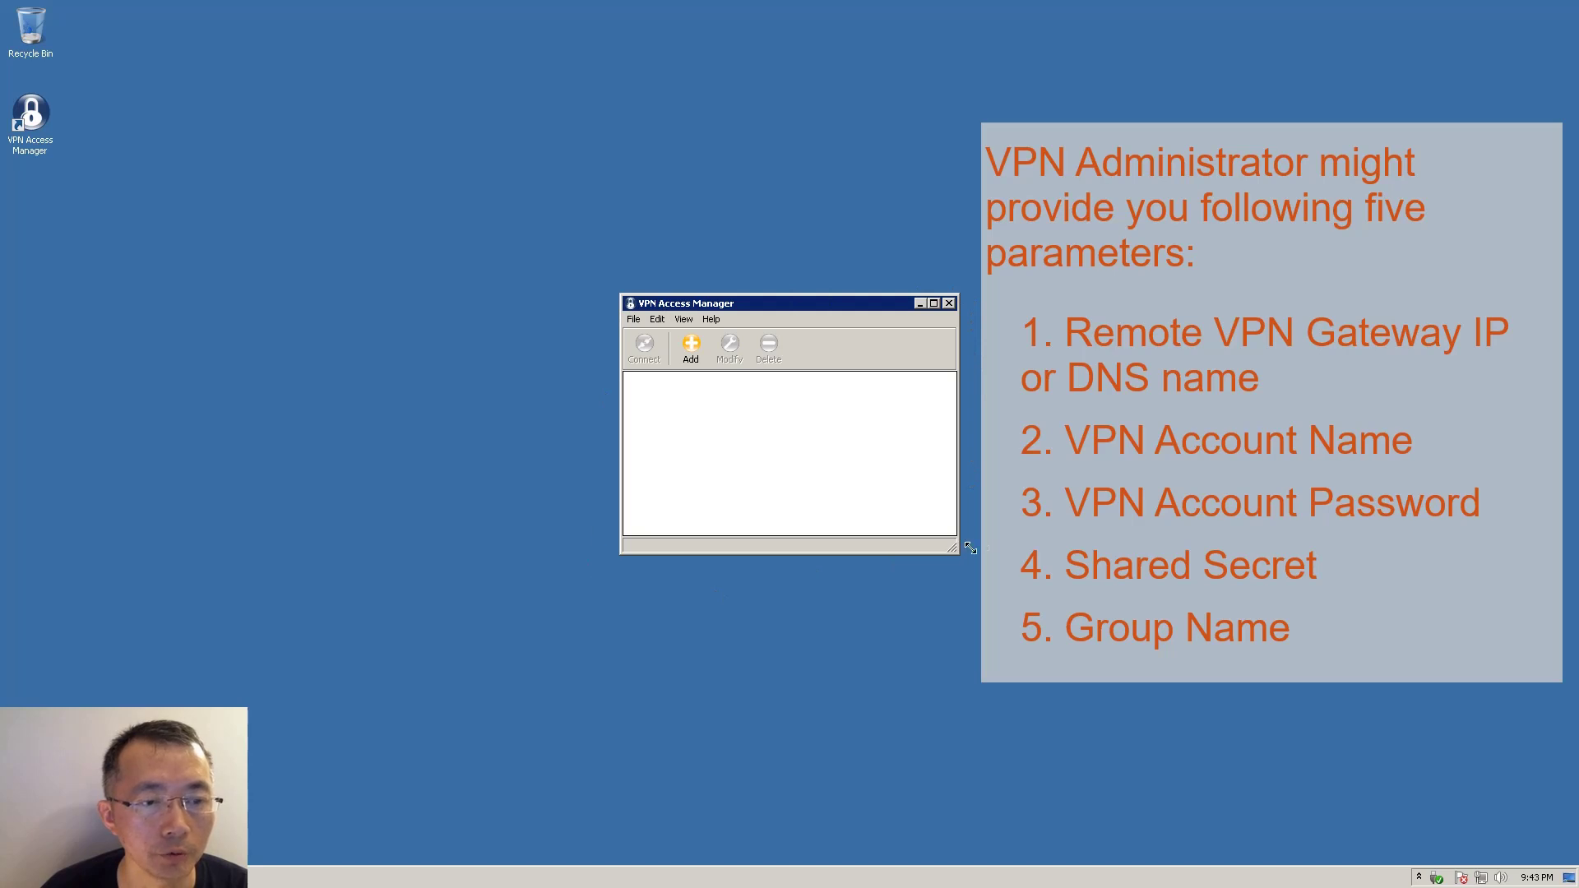
Add a new VPN site configuration and enter the remote VPN gateway's IP address as its remote host.
click(689, 351)
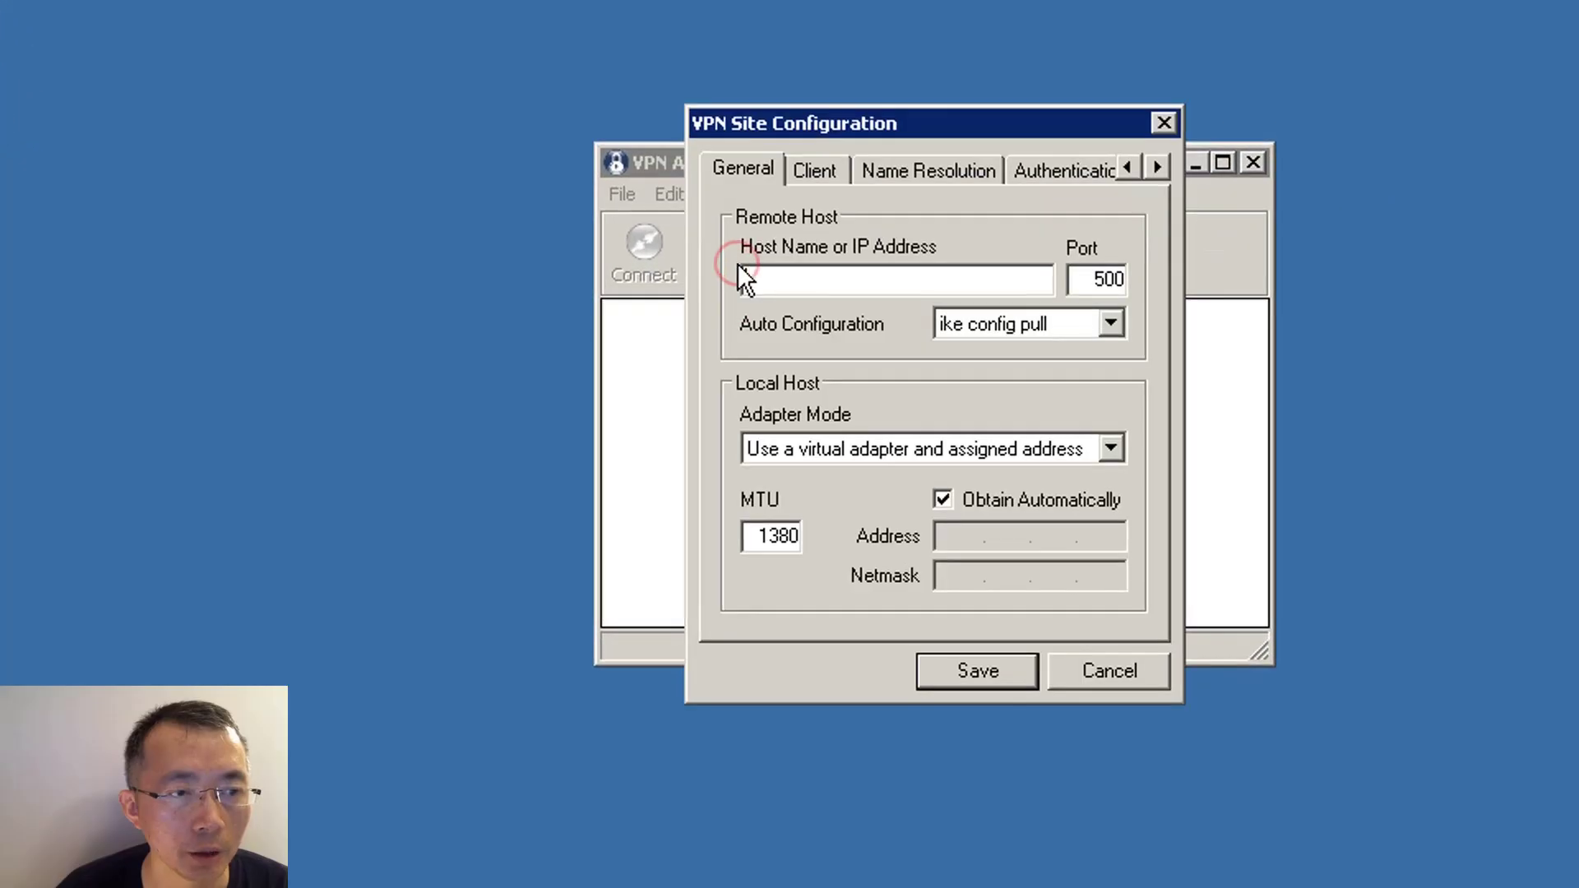
click(740, 271)
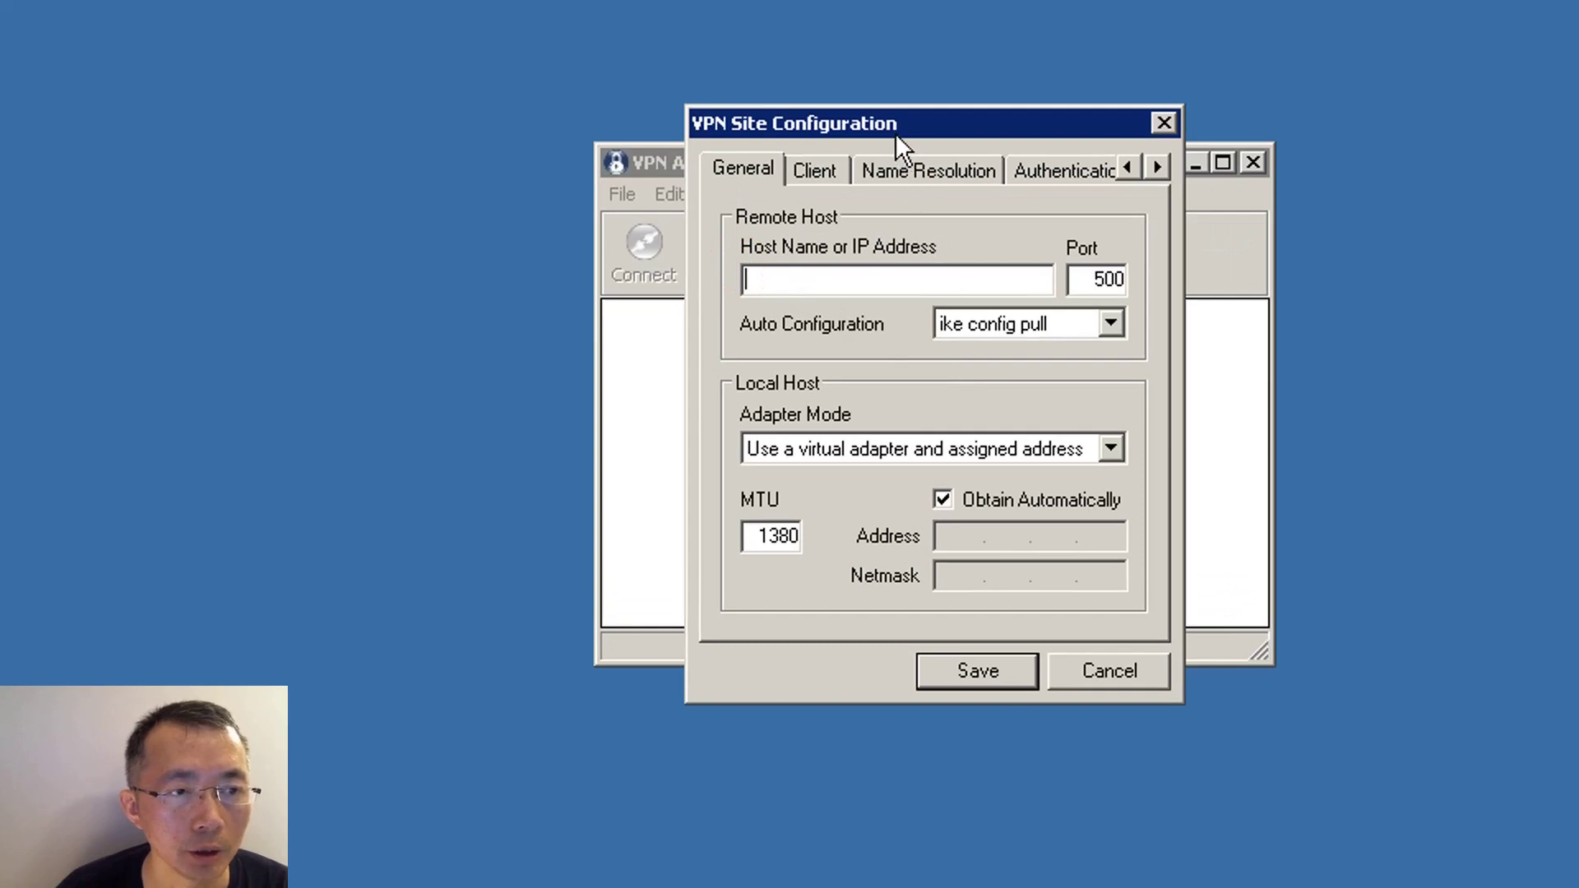
drag(896, 133, 278, 107)
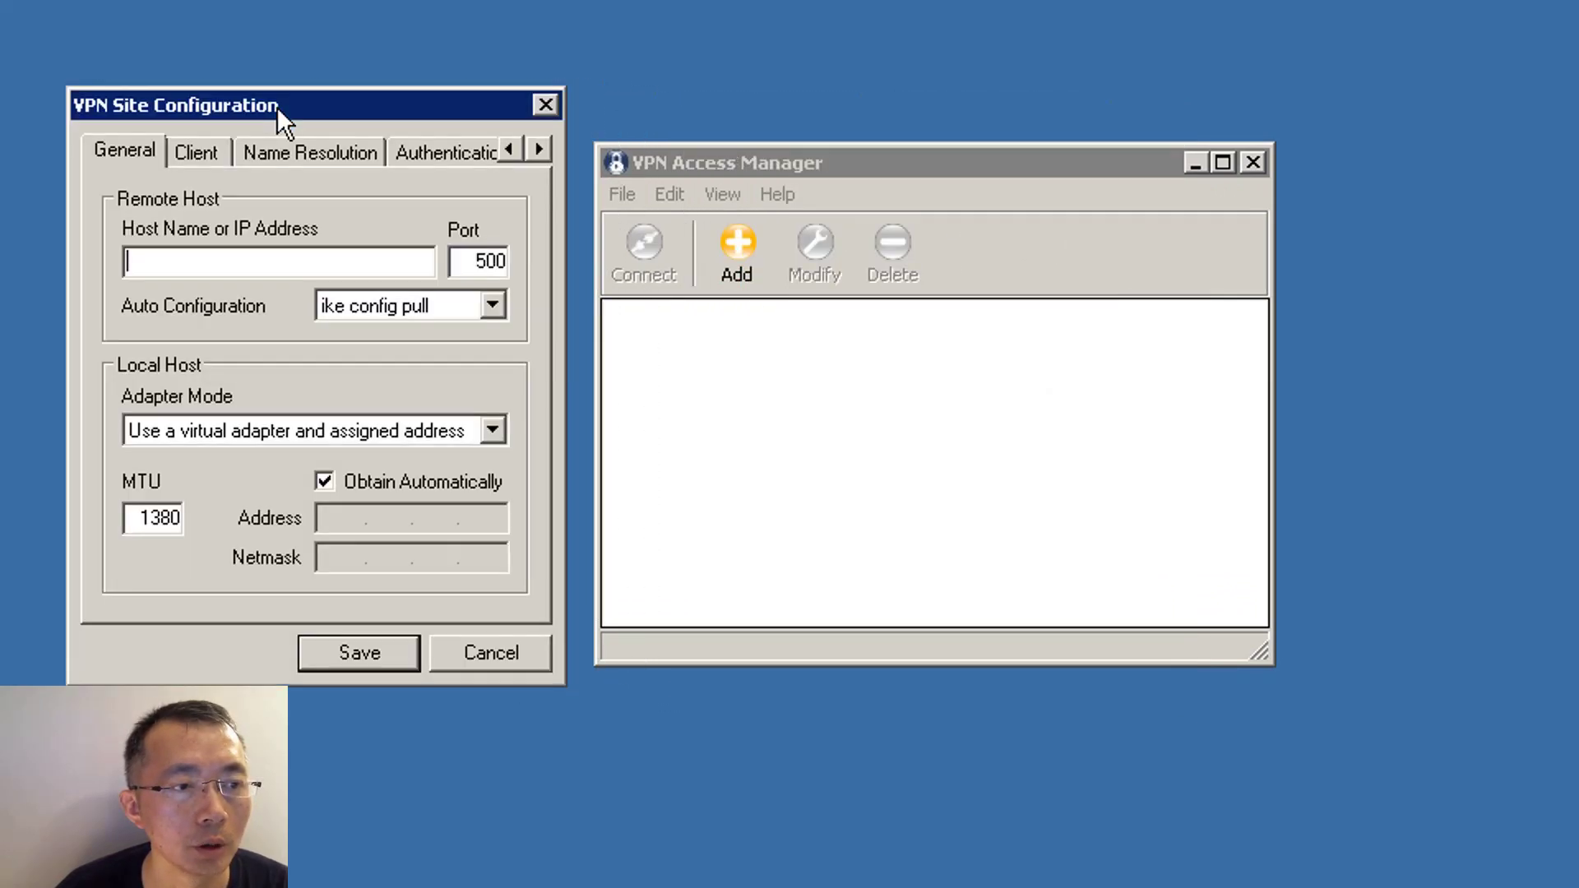
click(313, 261)
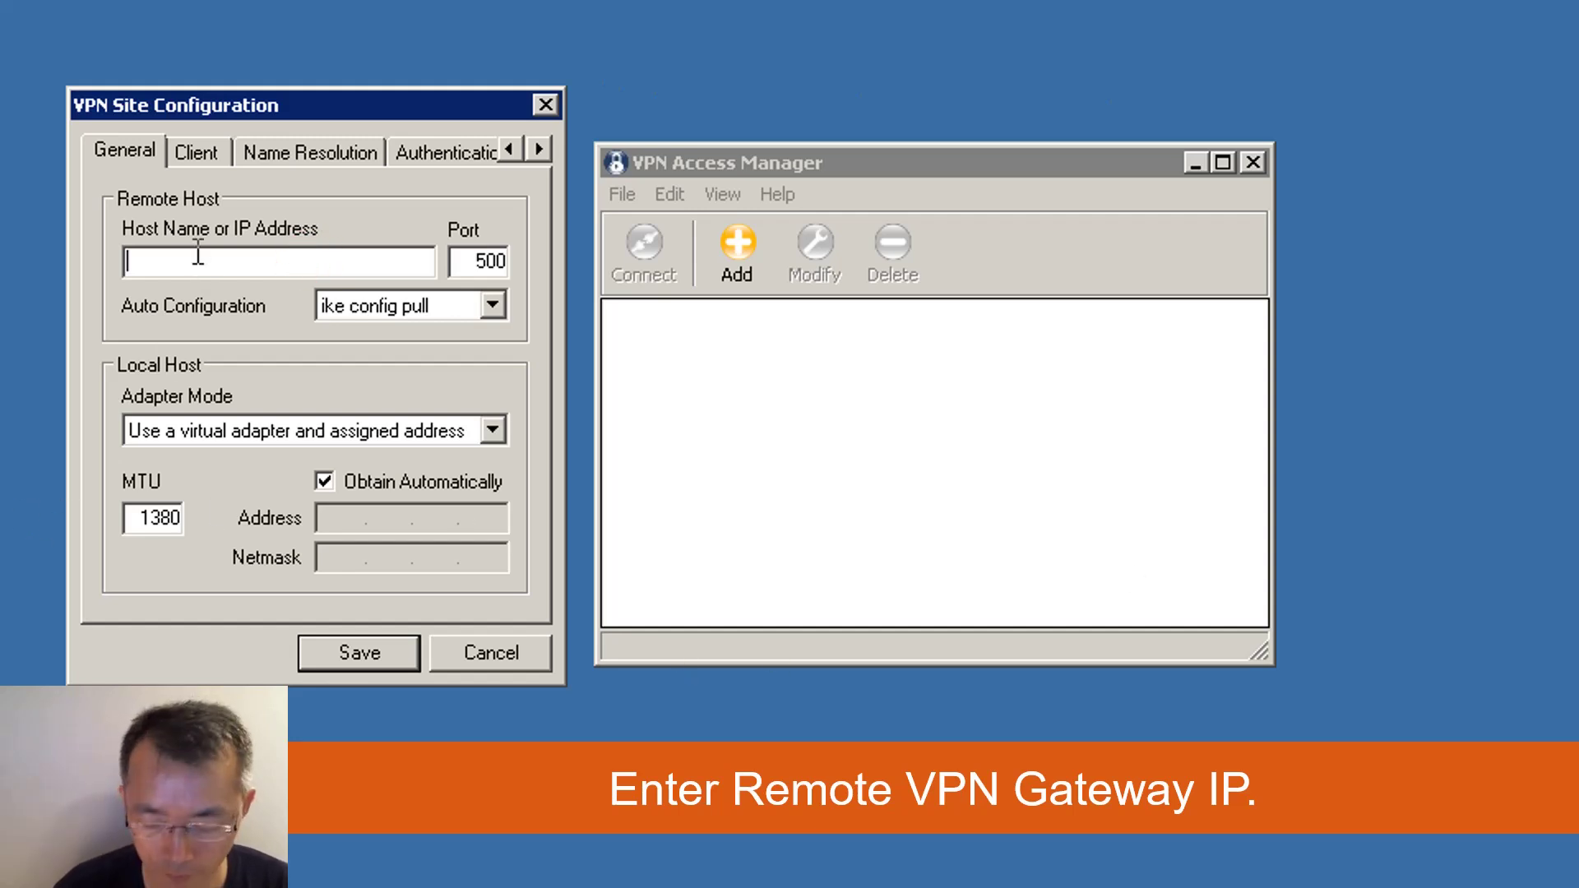
text(76.)
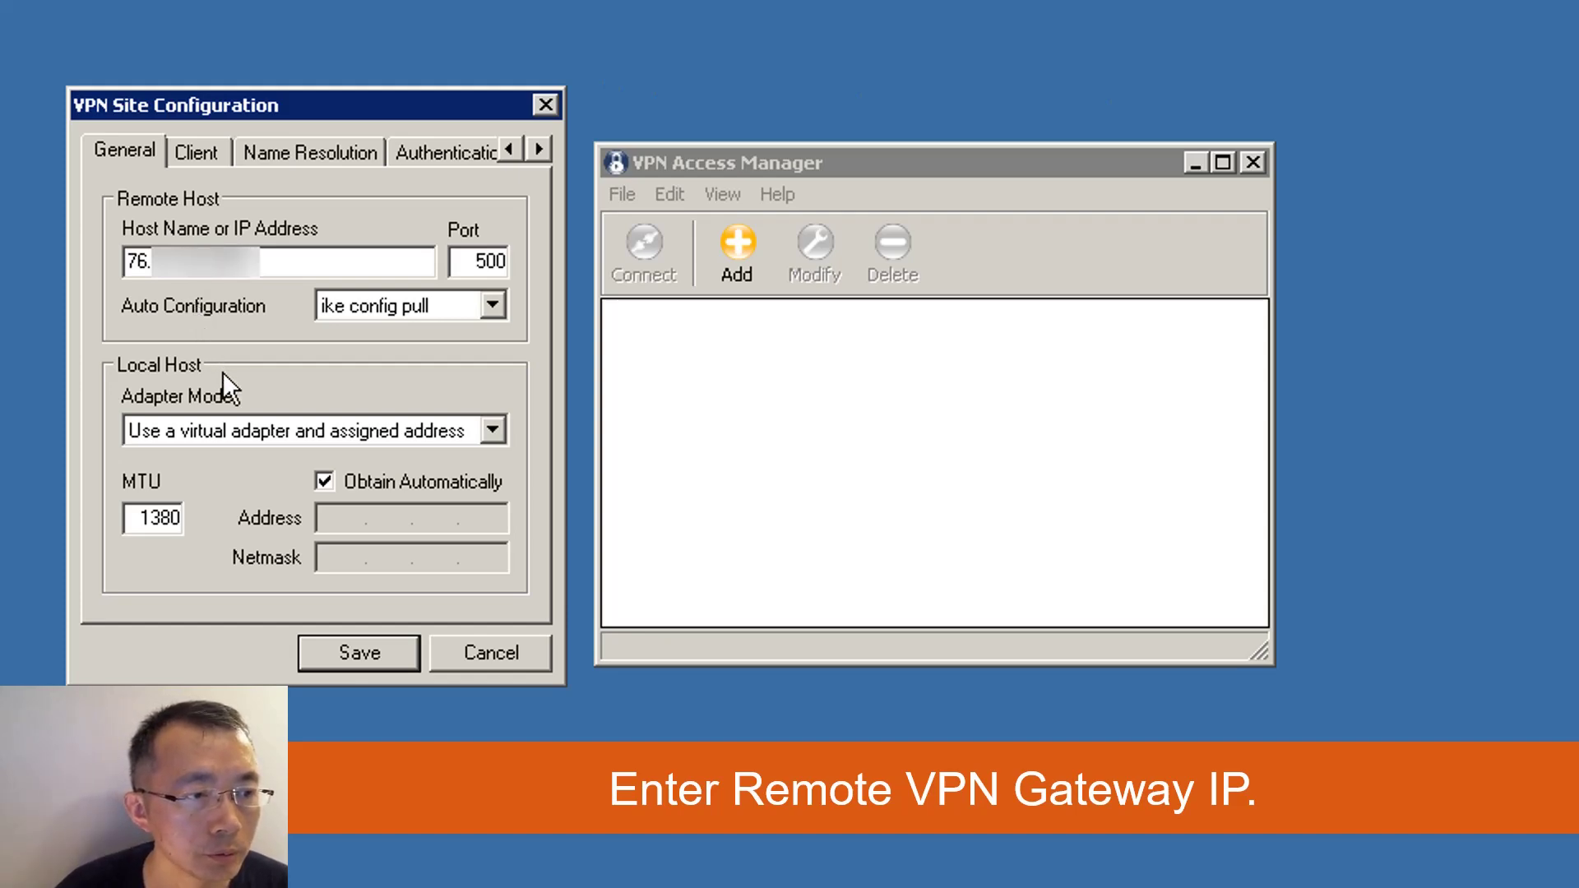
Review the client and name resolution settings, and set the local identity's FQDN string to the group name att-vpn.
click(216, 151)
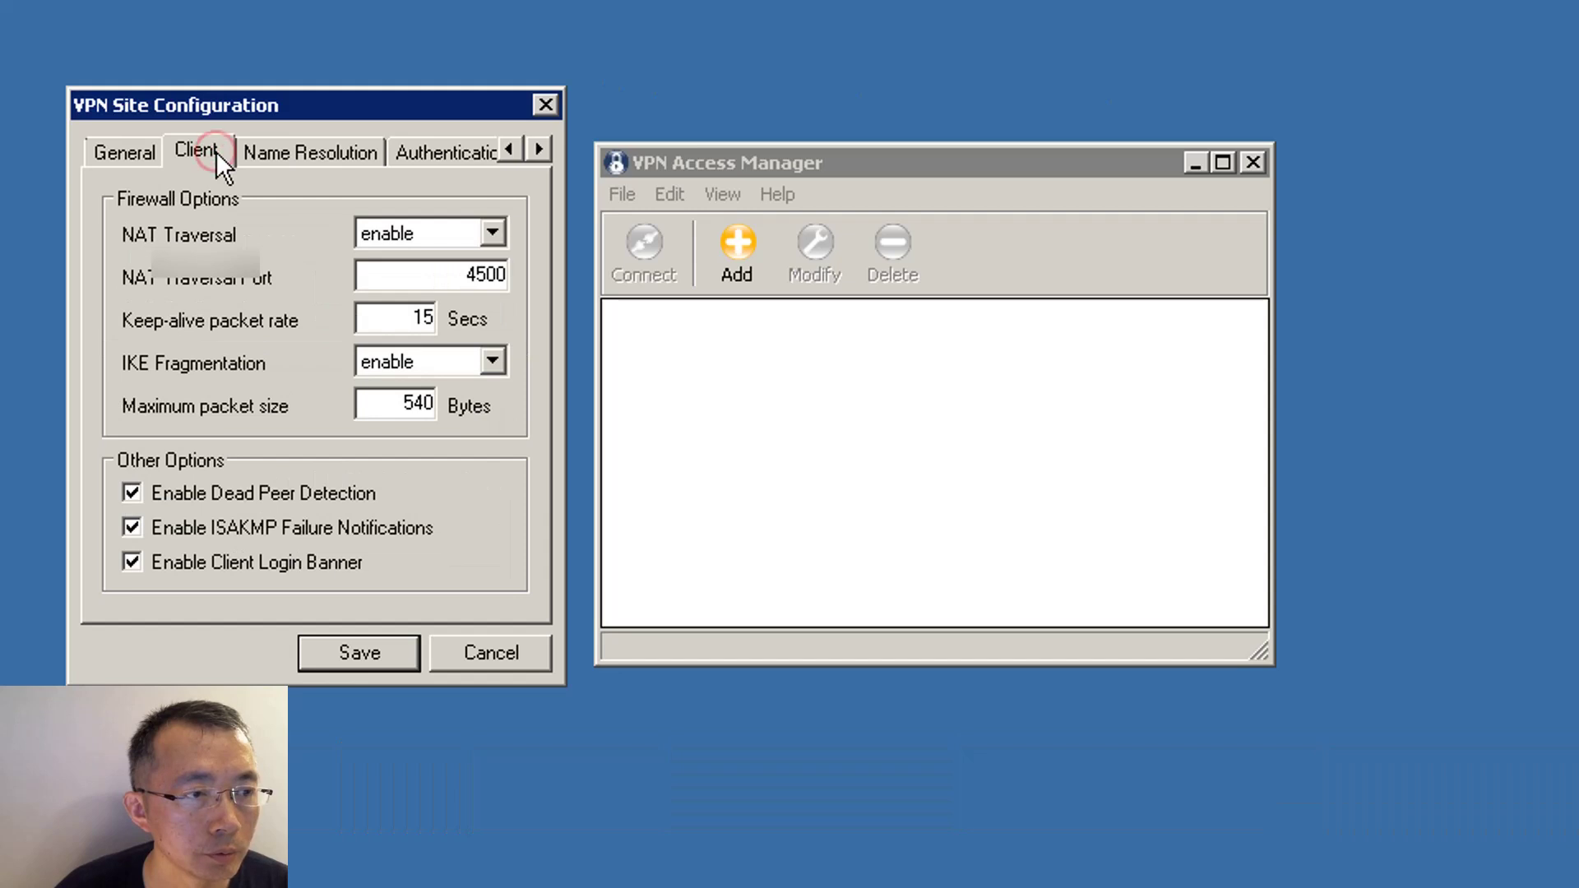
click(152, 157)
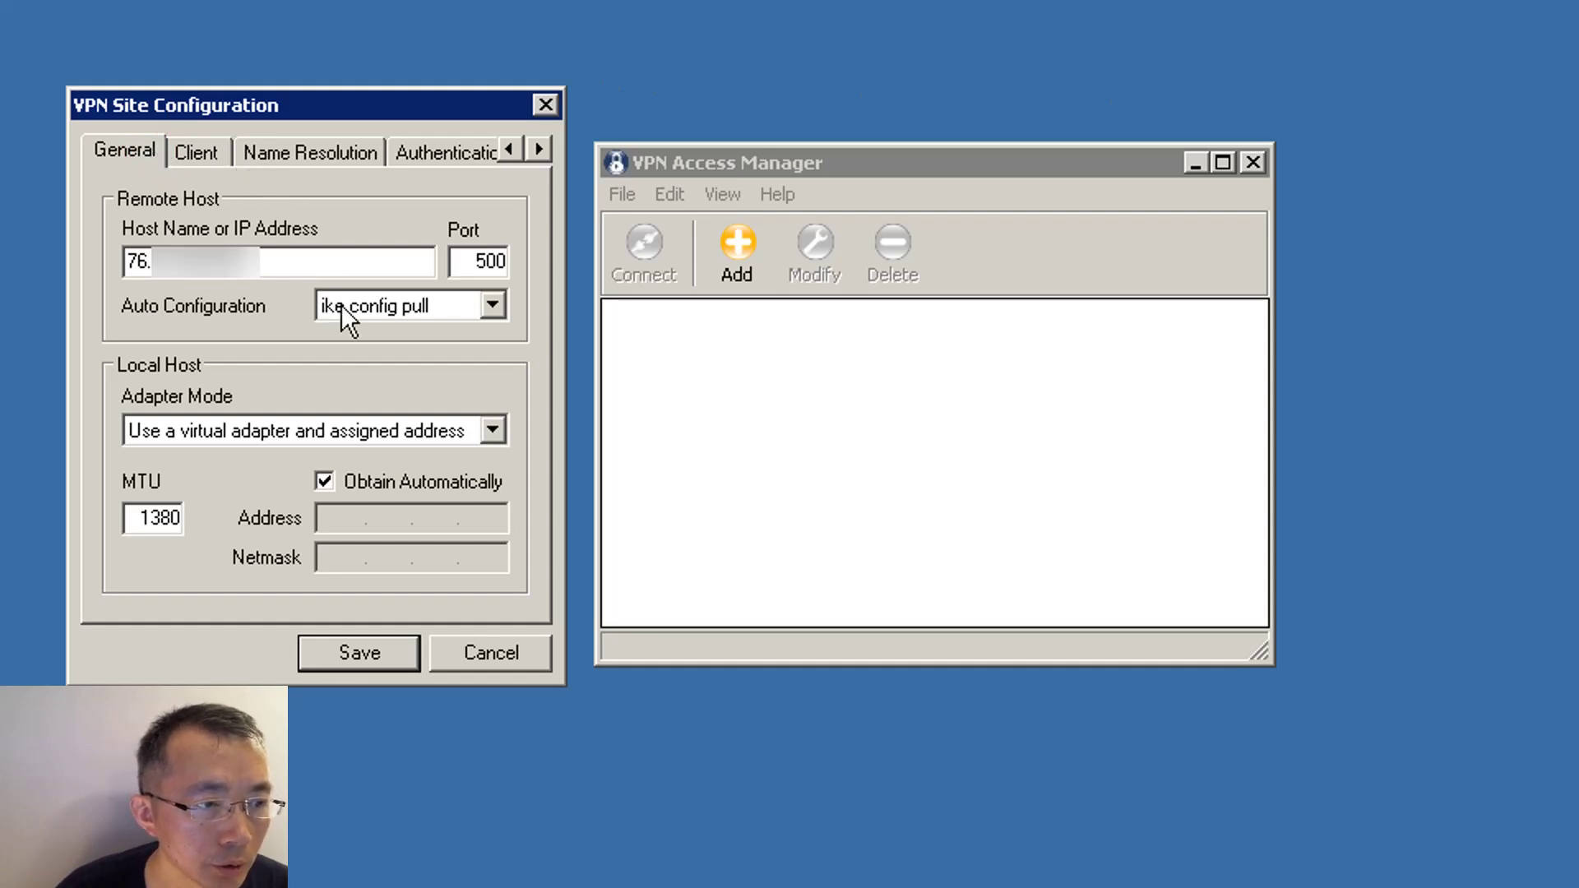
click(195, 148)
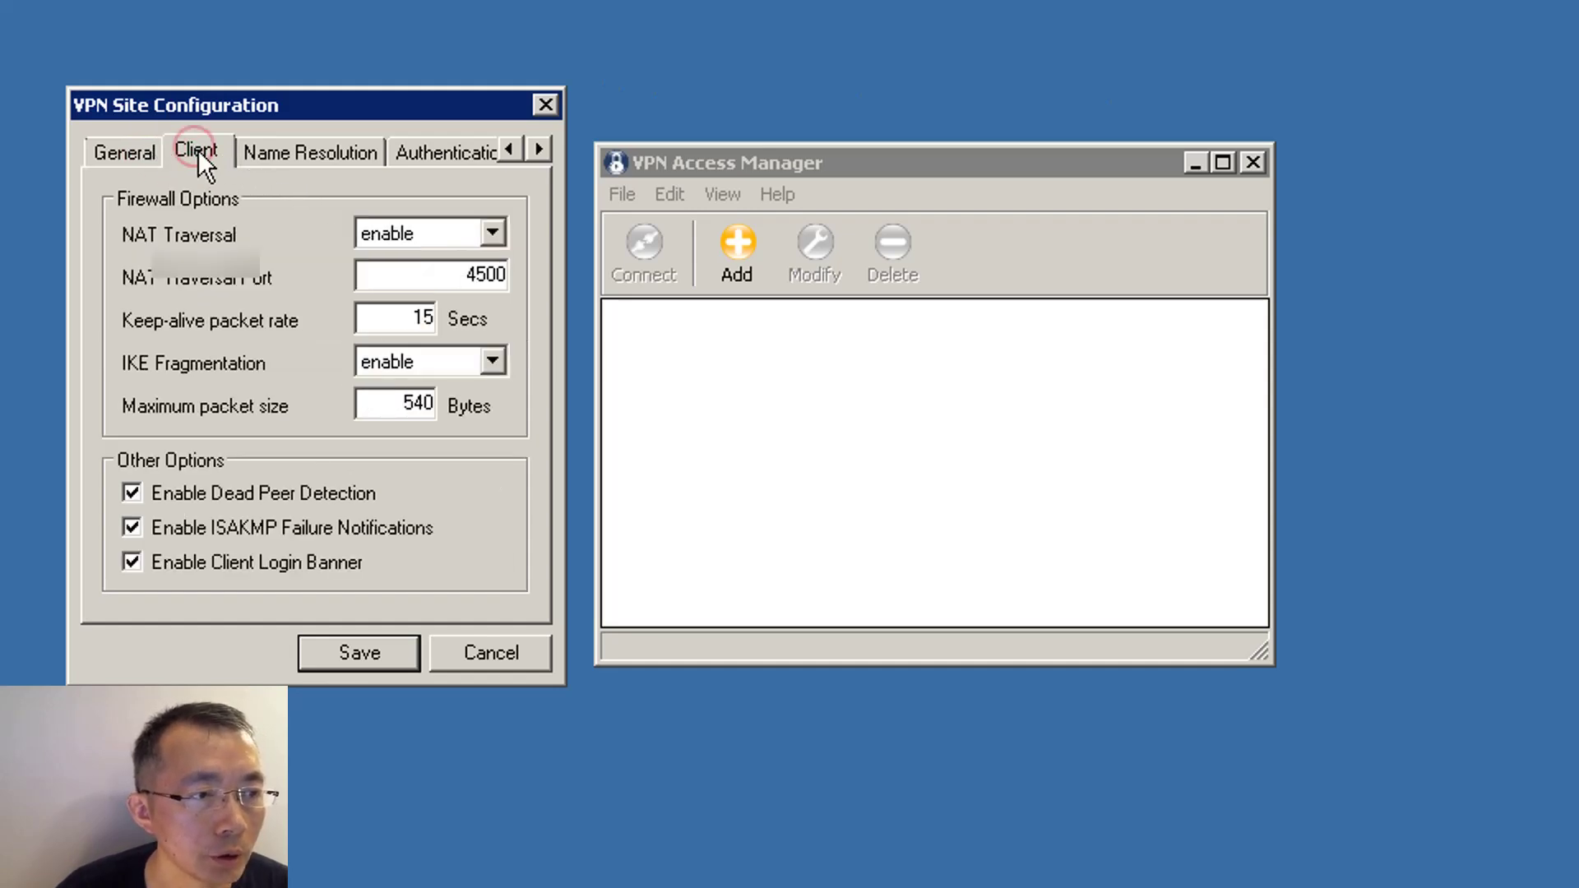
click(288, 152)
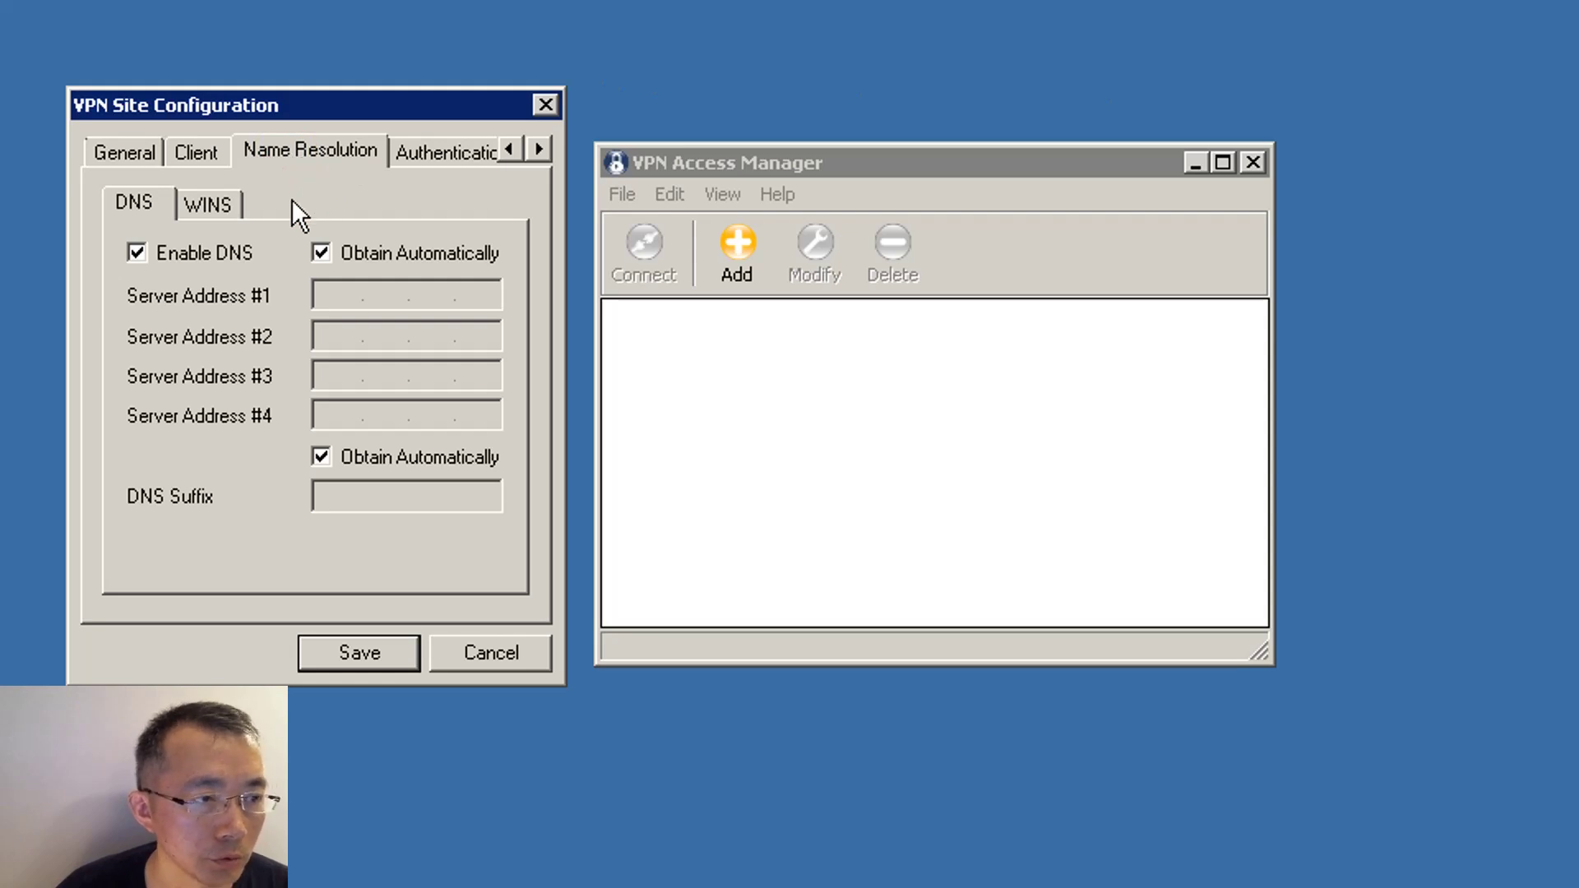
click(408, 156)
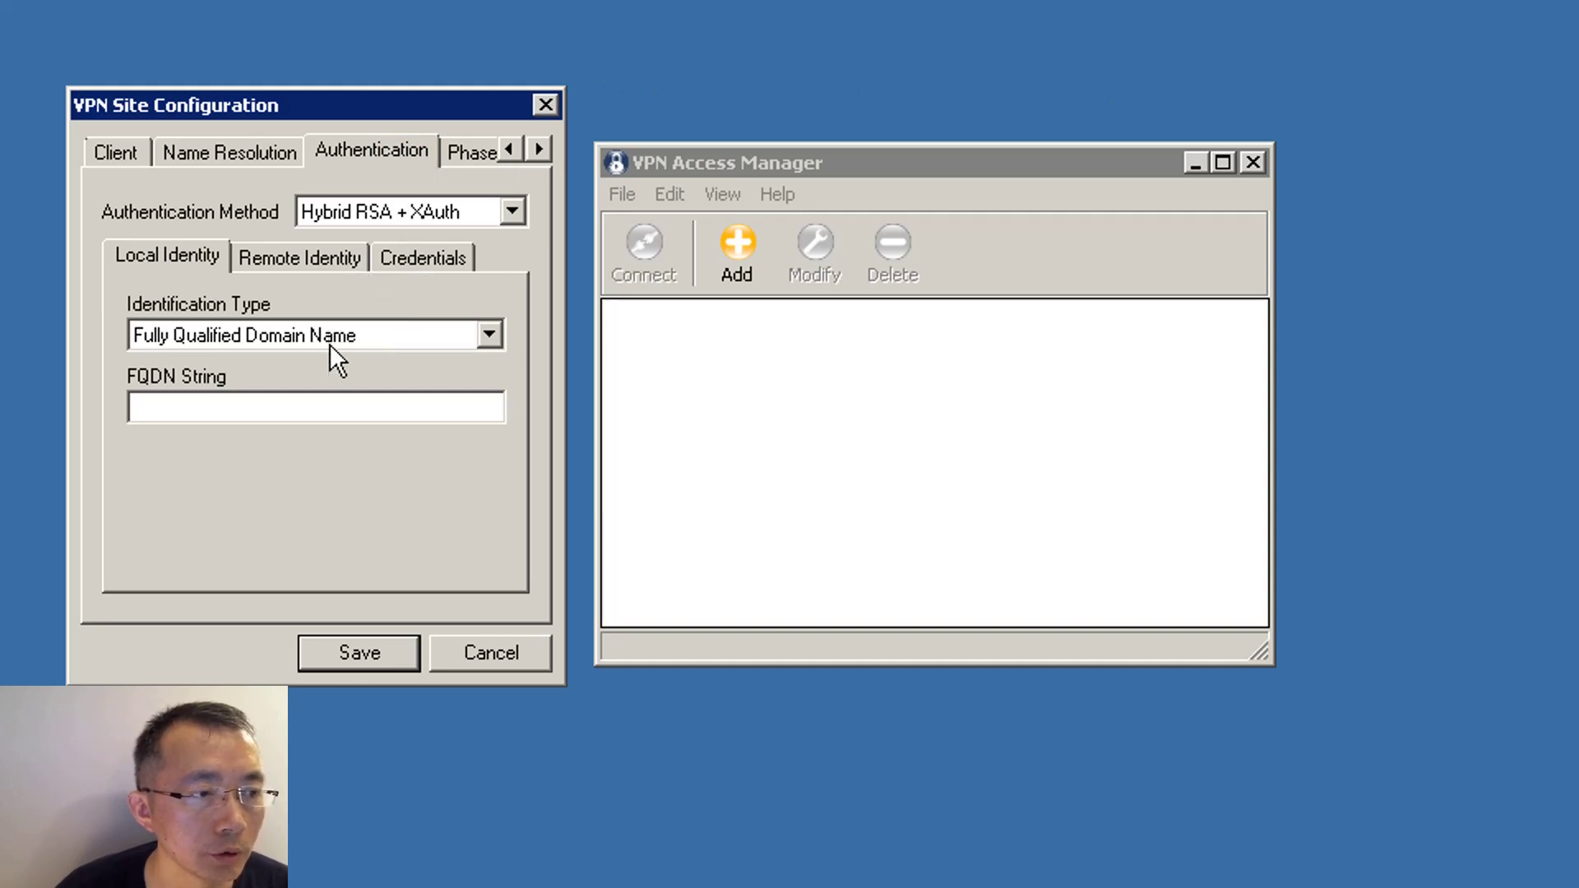
click(324, 401)
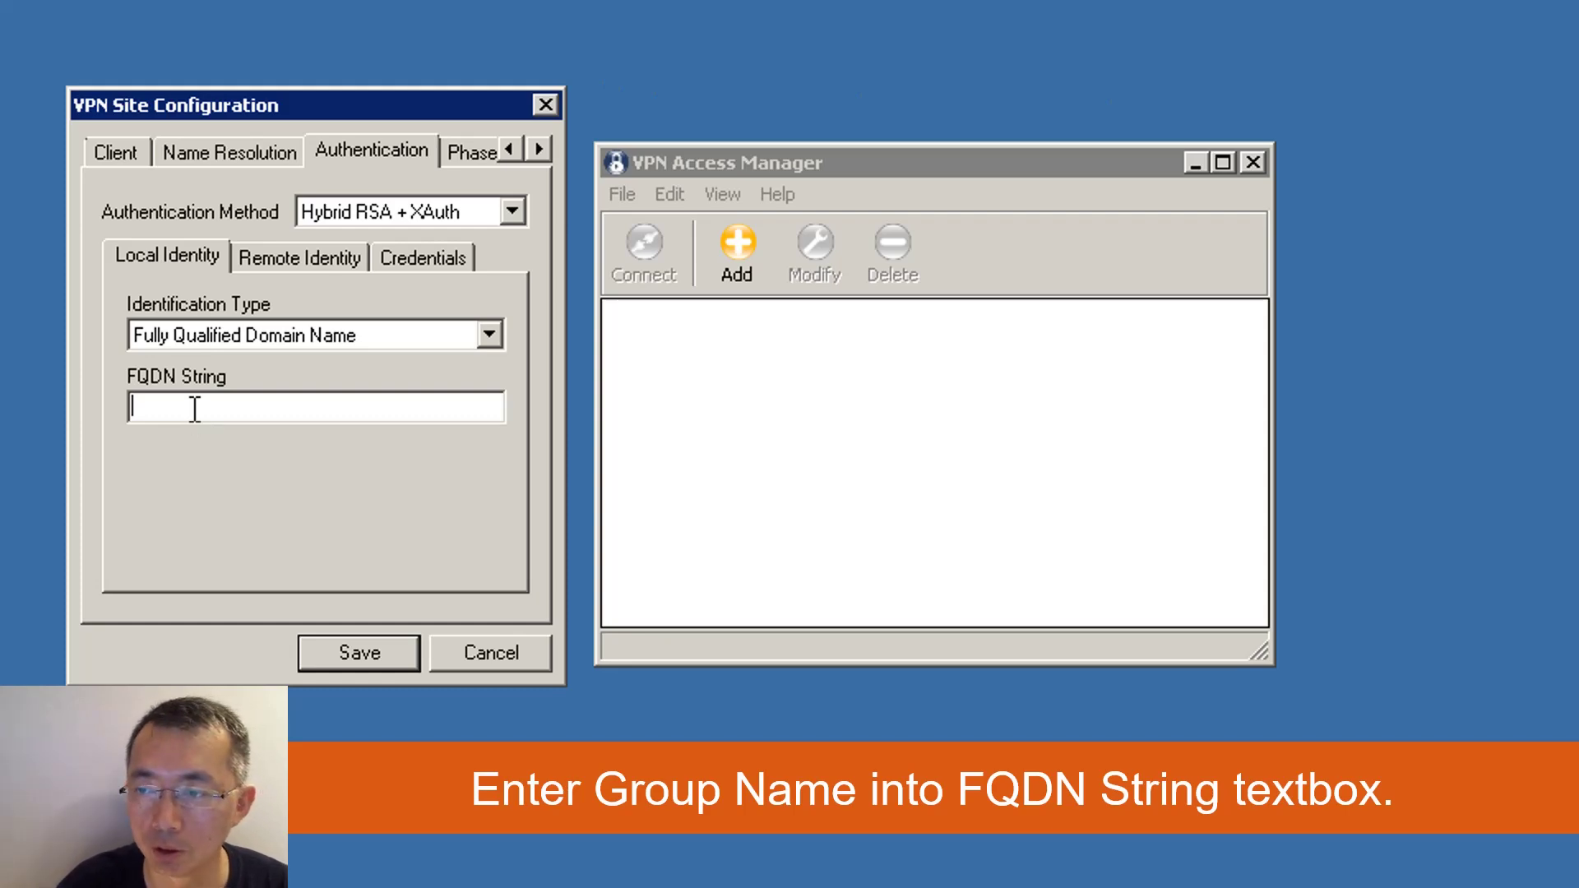
text(att)
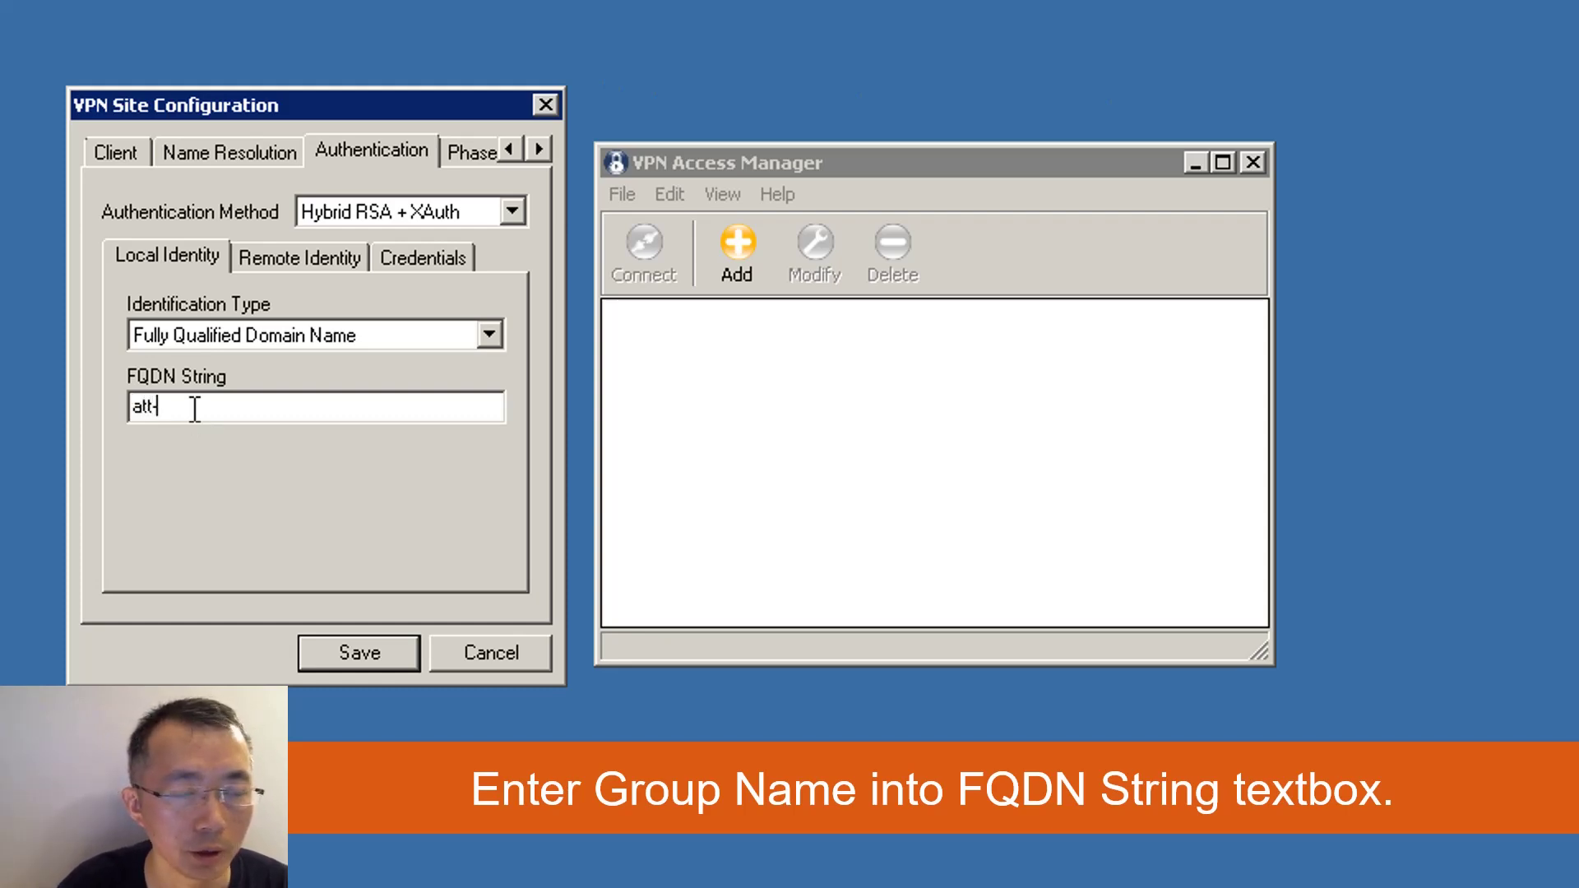
text(-vpn)
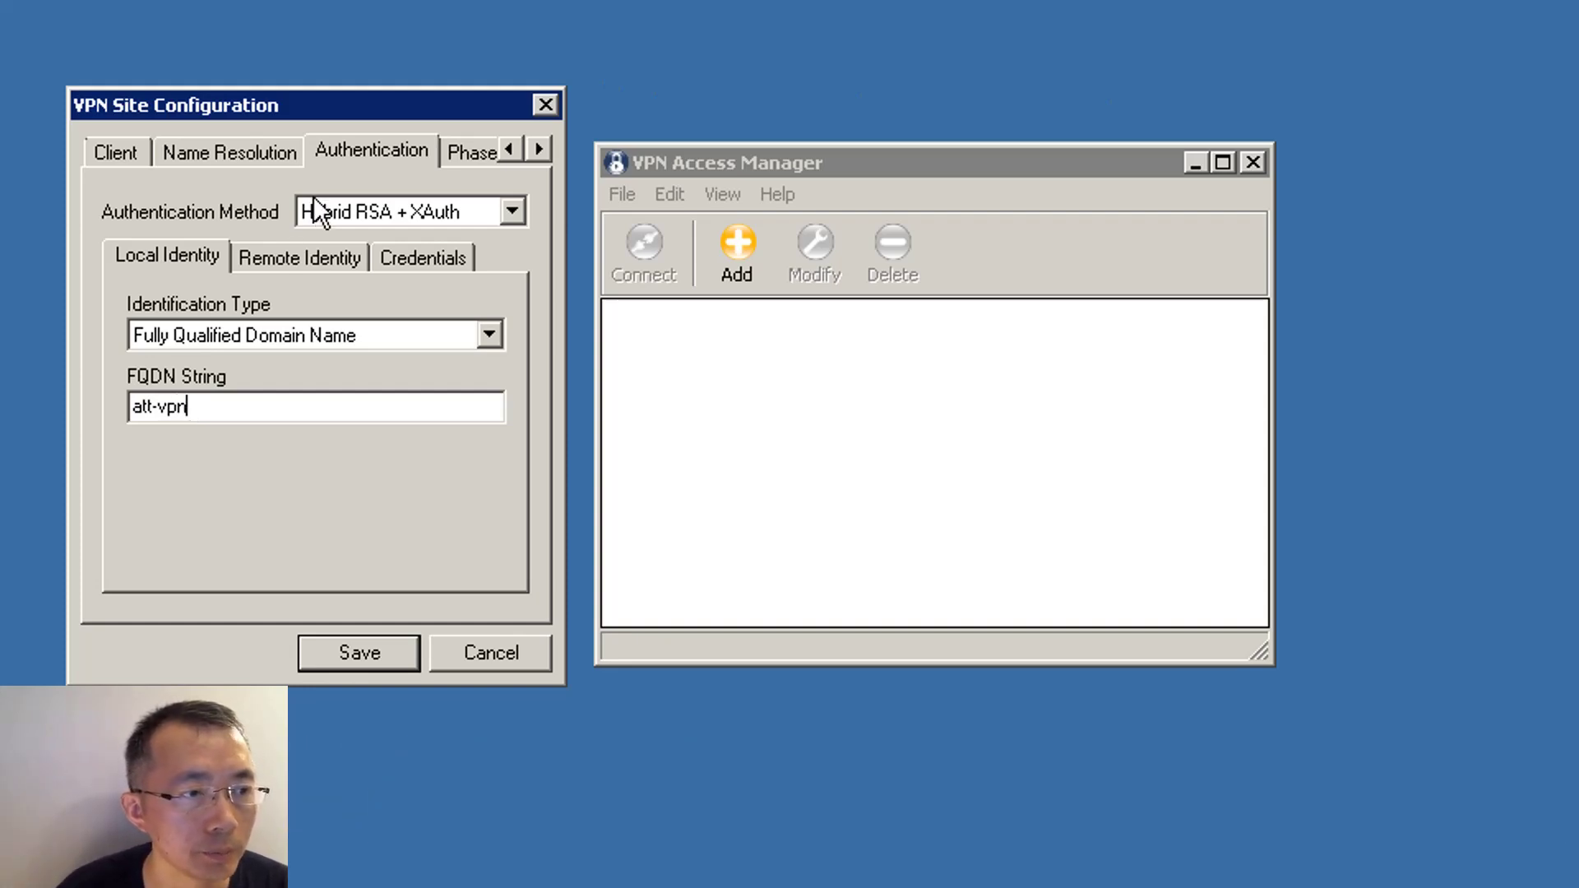
Set the site's authentication method to Mutual PSK + XAuth.
click(416, 260)
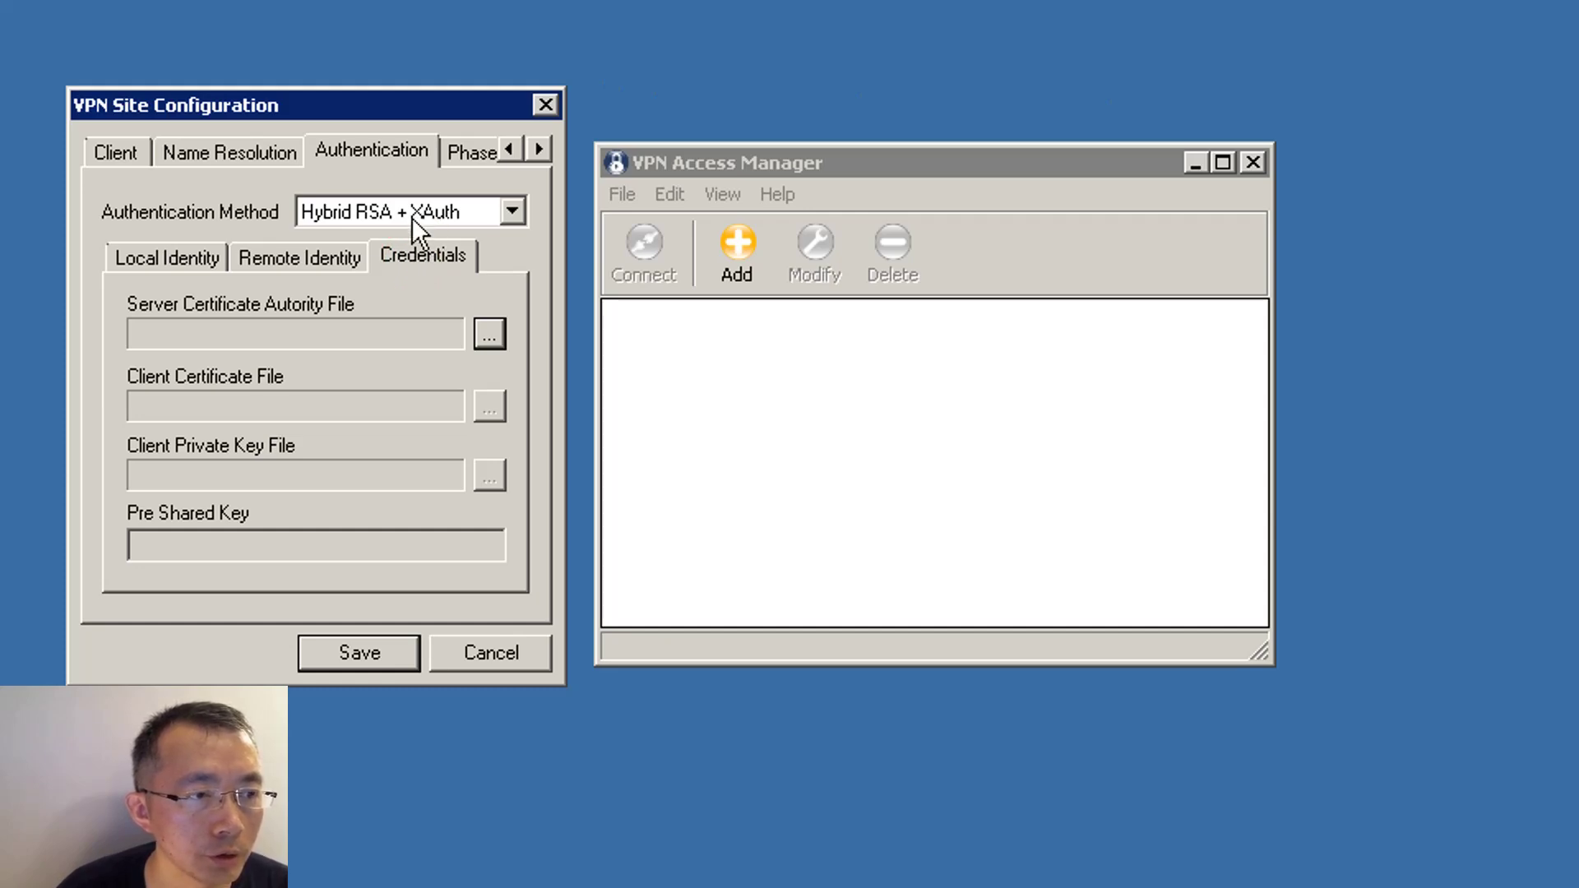
click(176, 260)
click(229, 409)
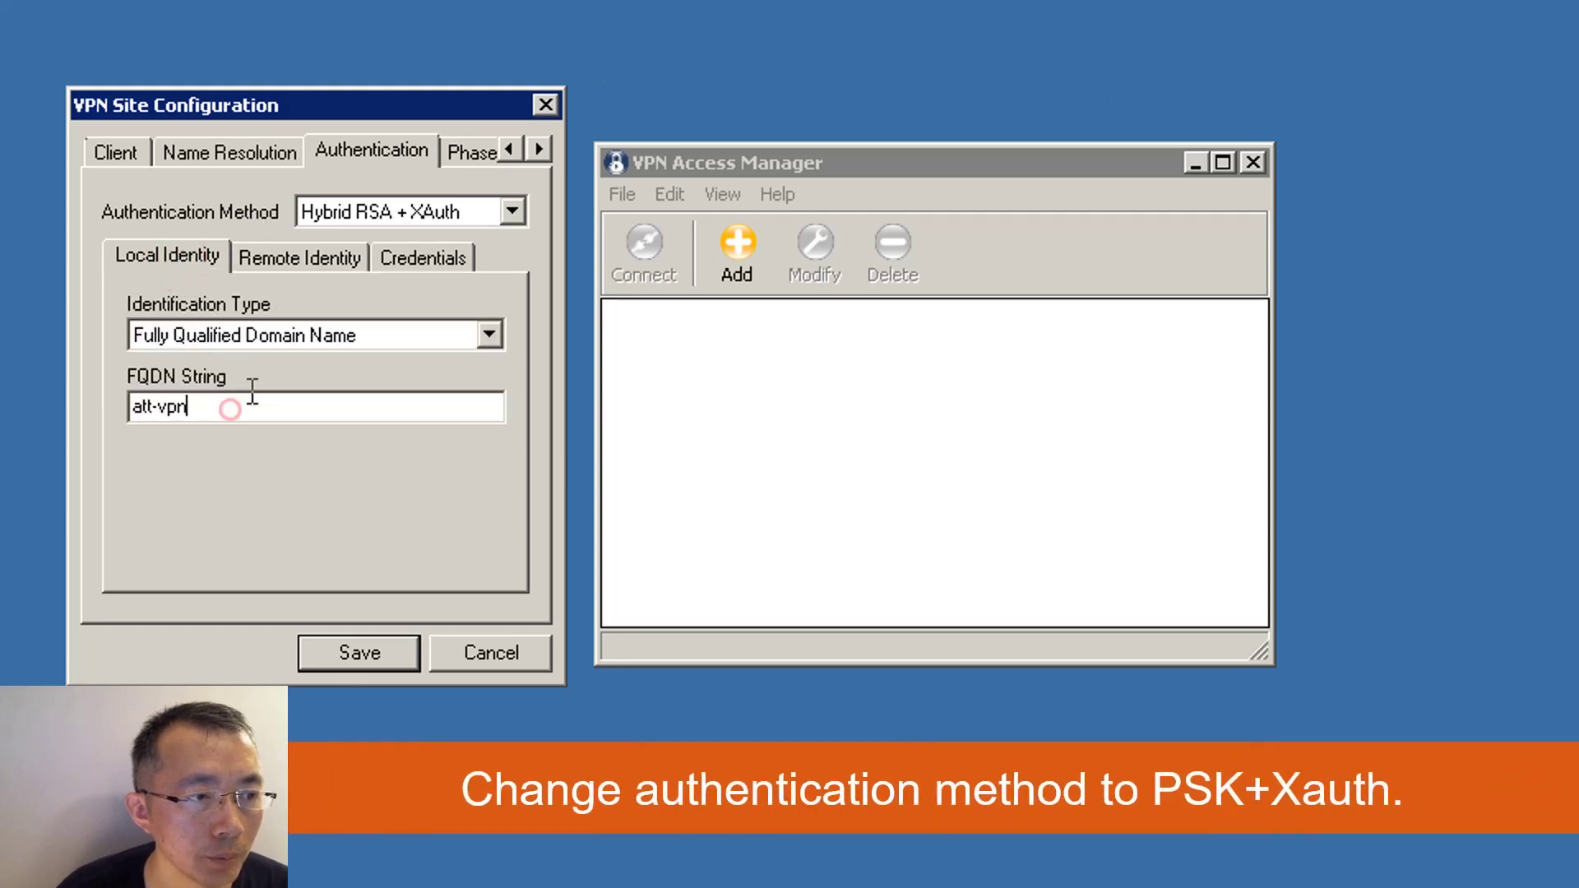
click(396, 205)
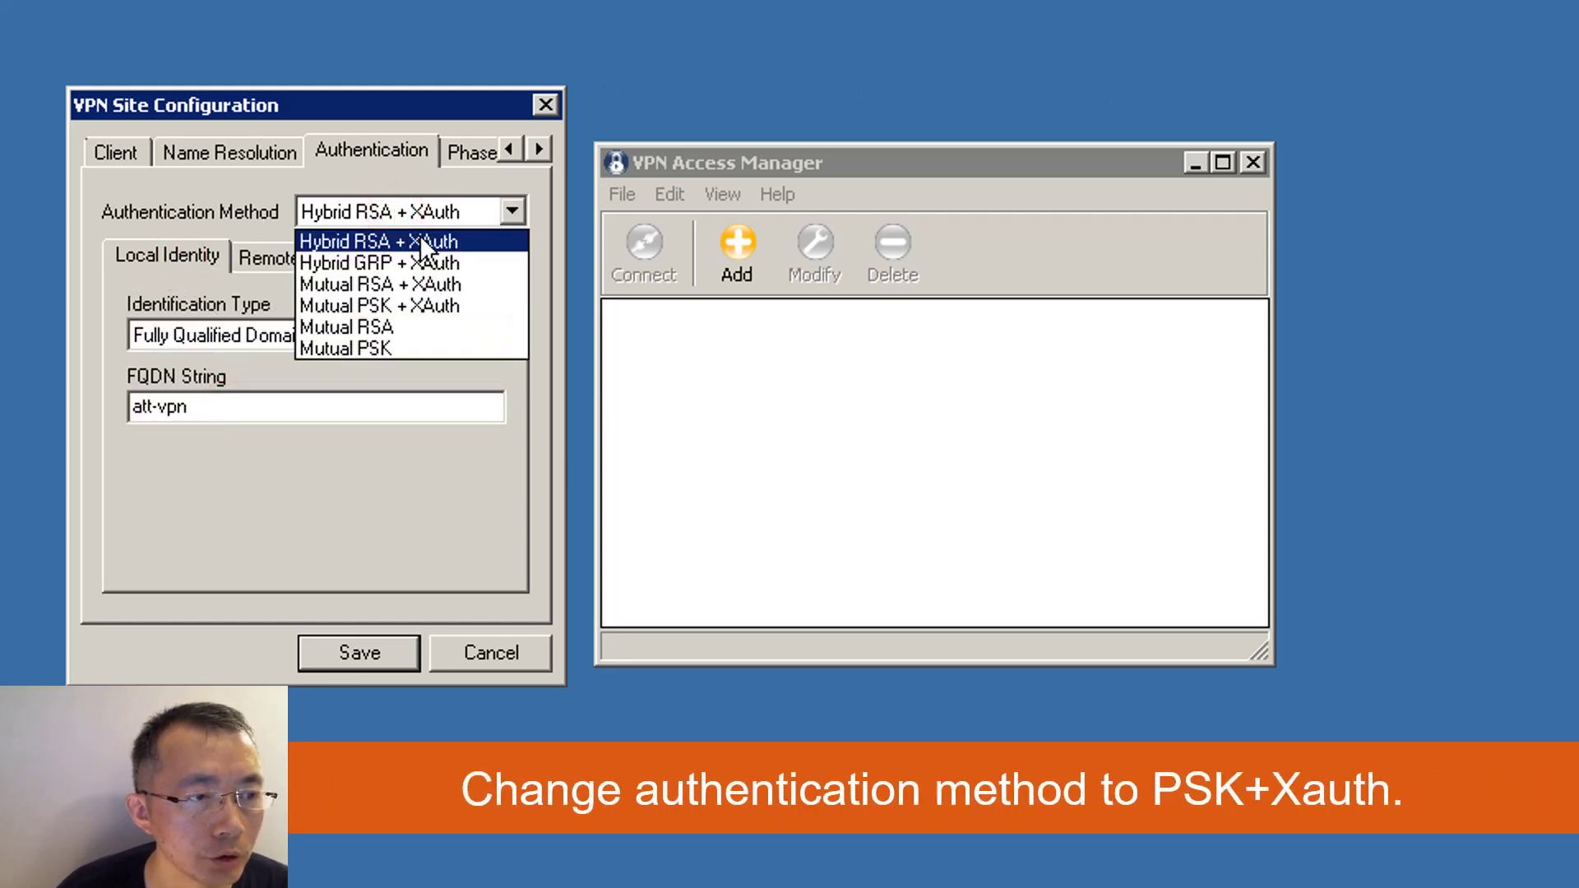
click(429, 308)
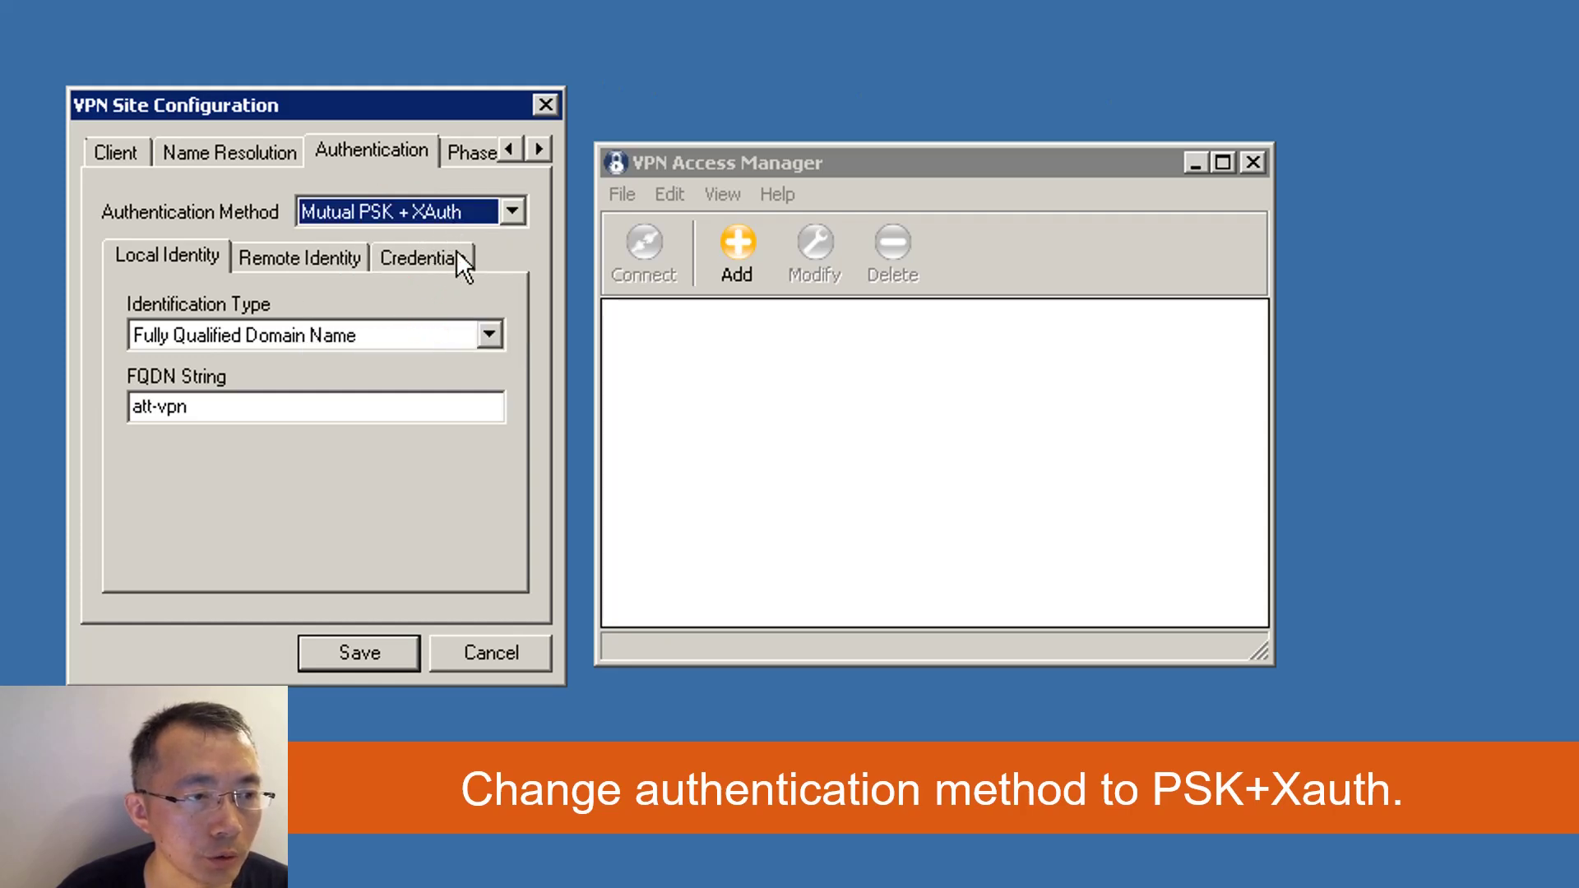
Enter the VPN group's pre-shared key in the authentication credentials.
click(411, 262)
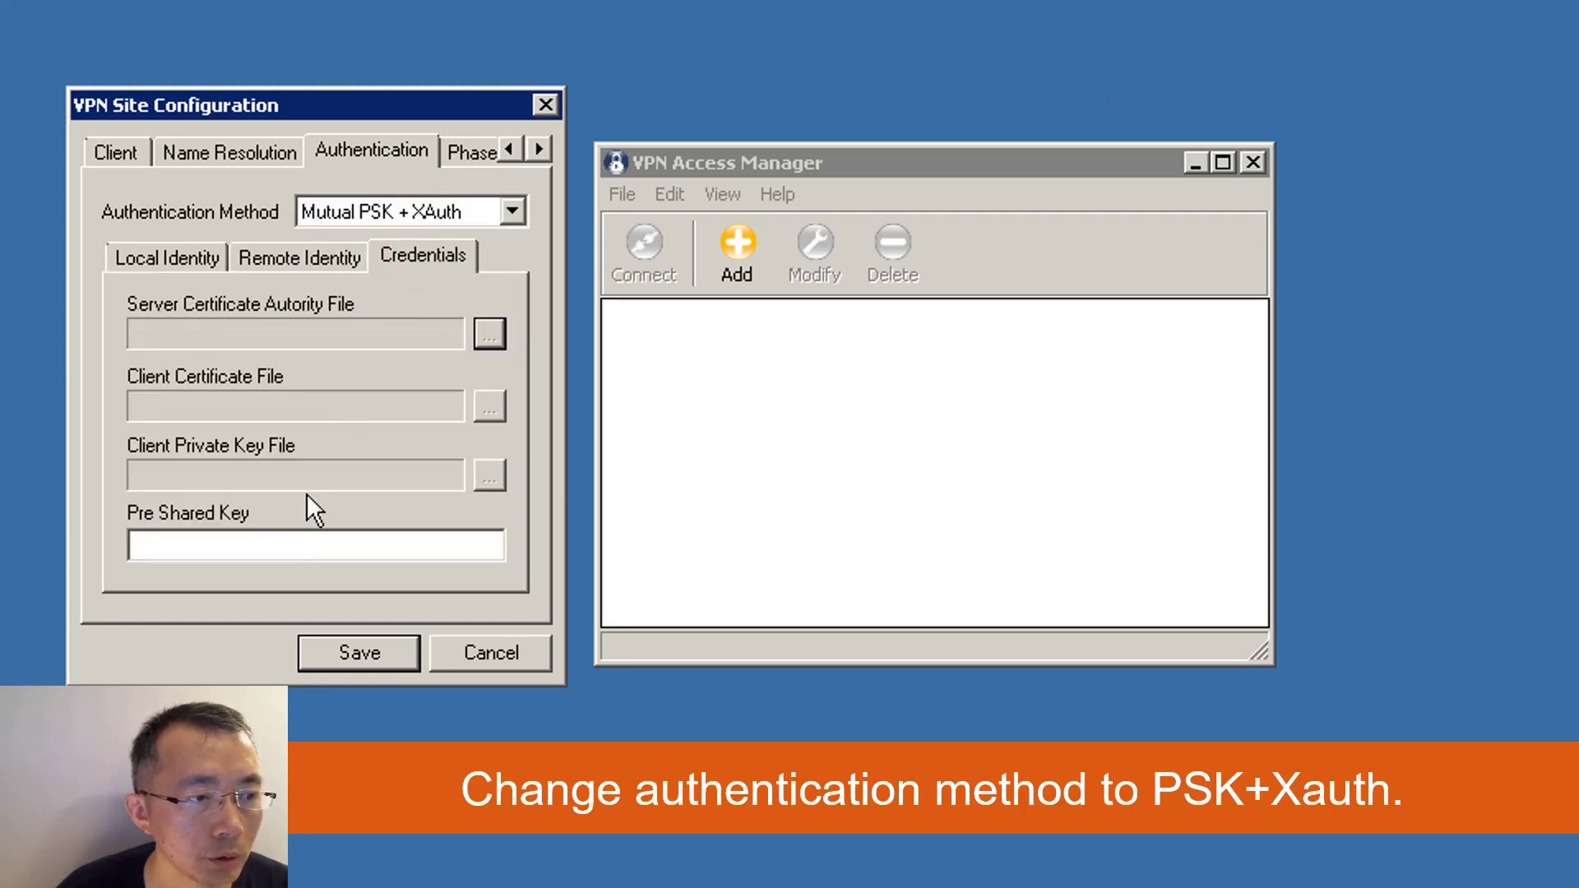
click(302, 547)
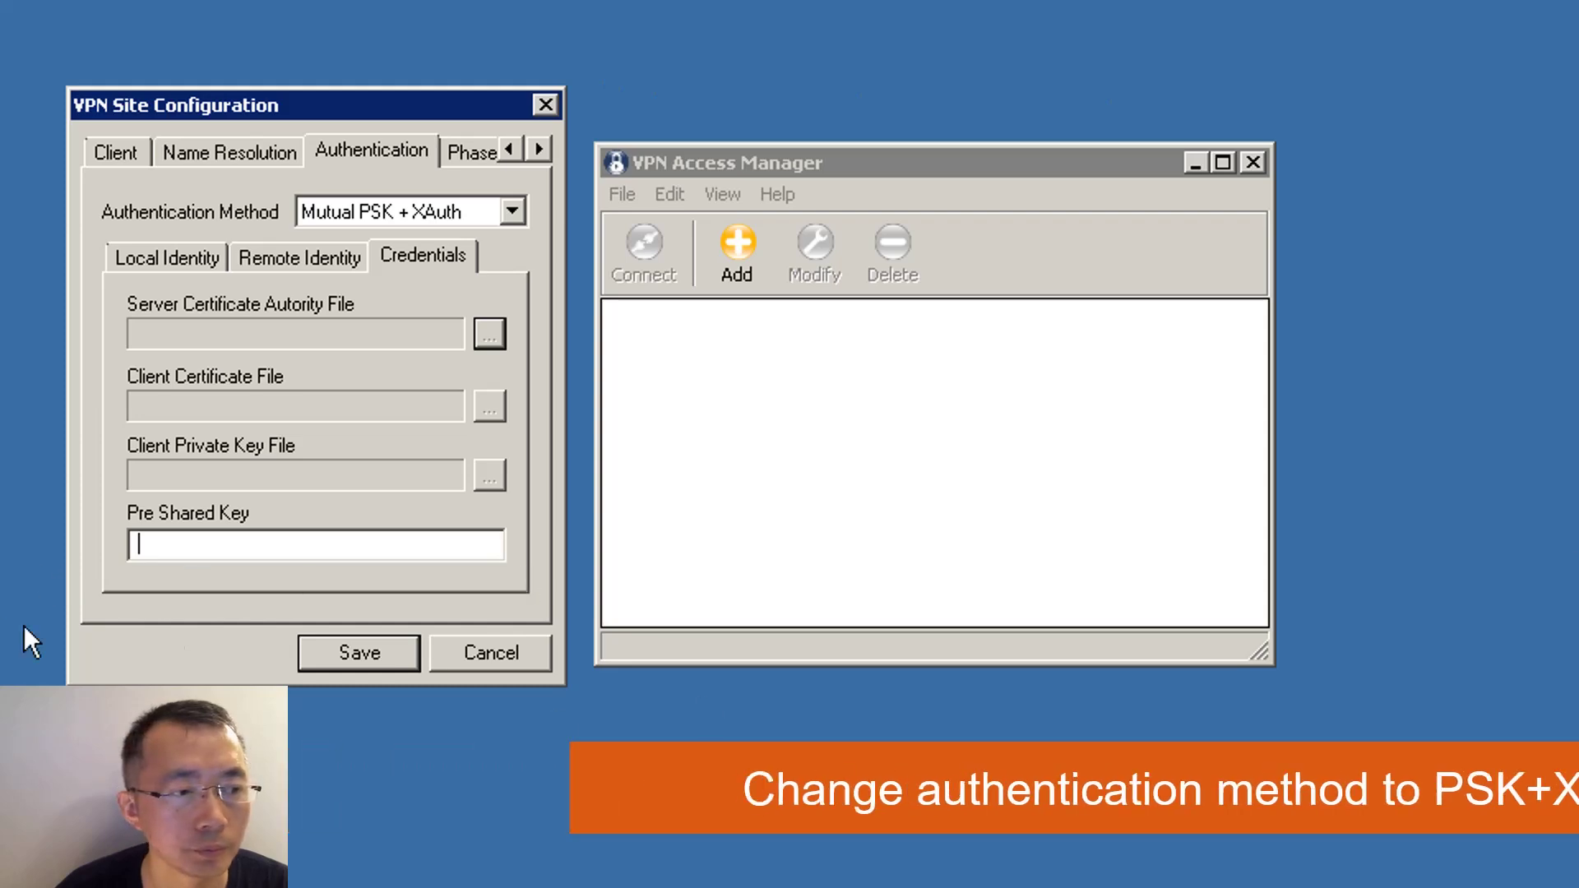
click(183, 541)
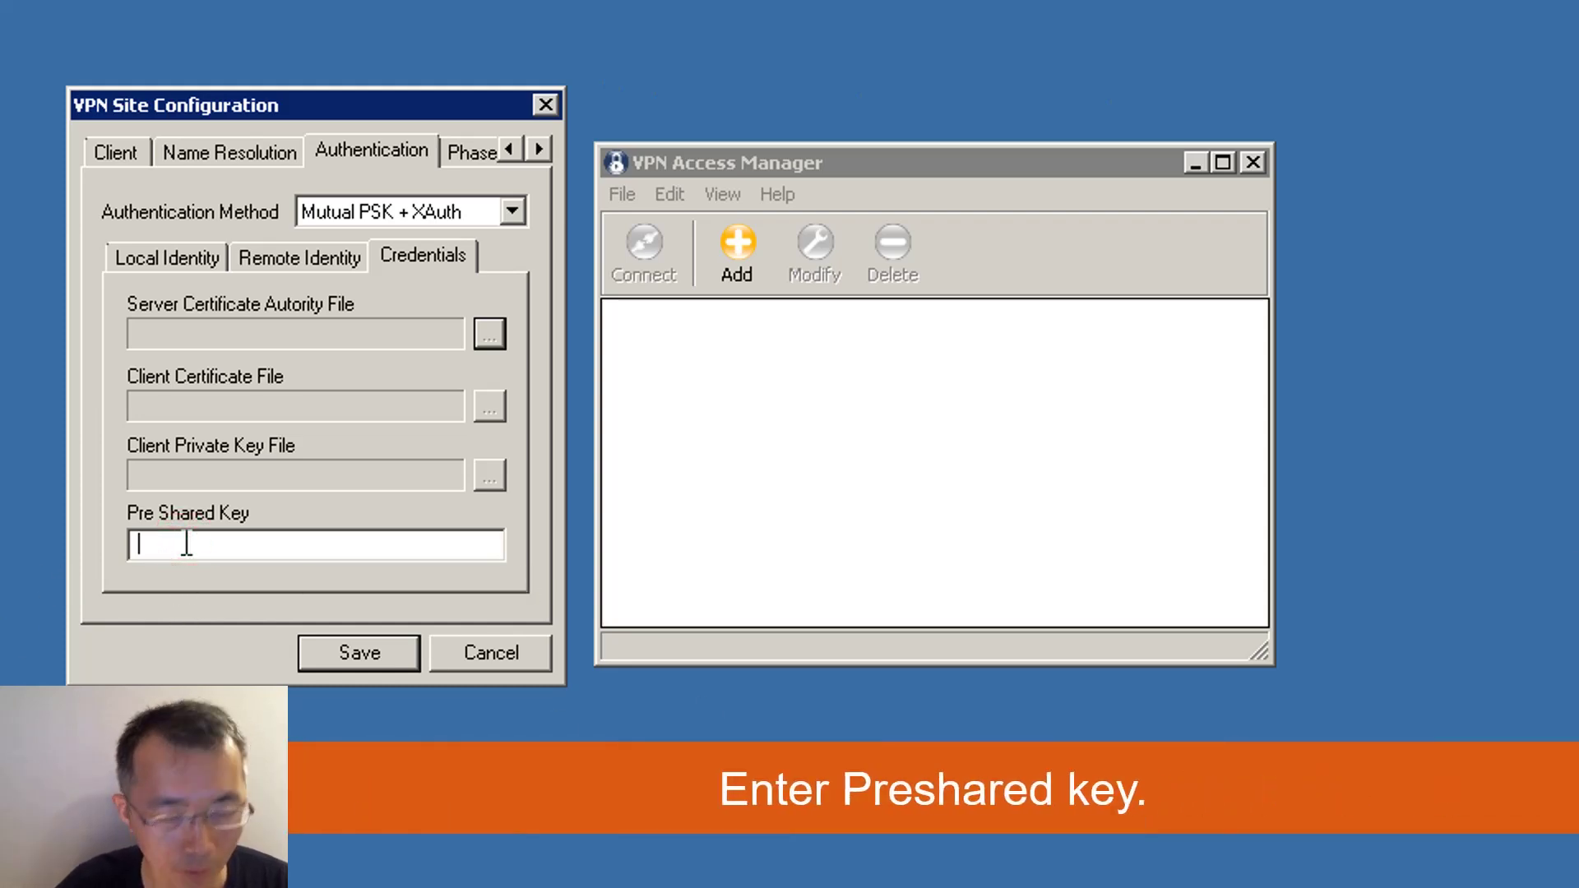
text(**)
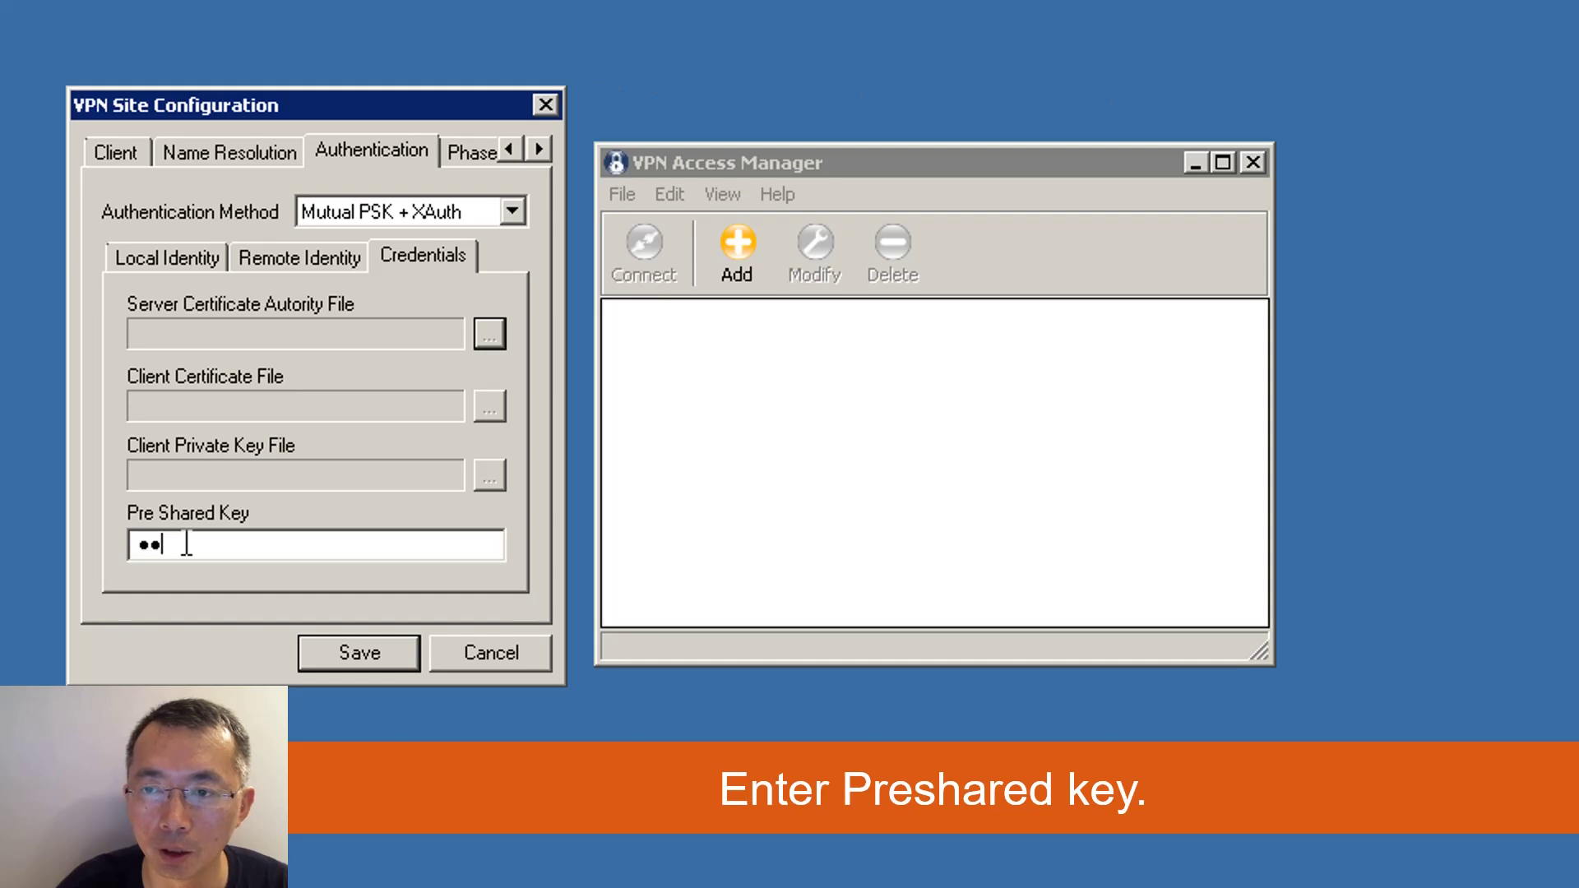
text(******)
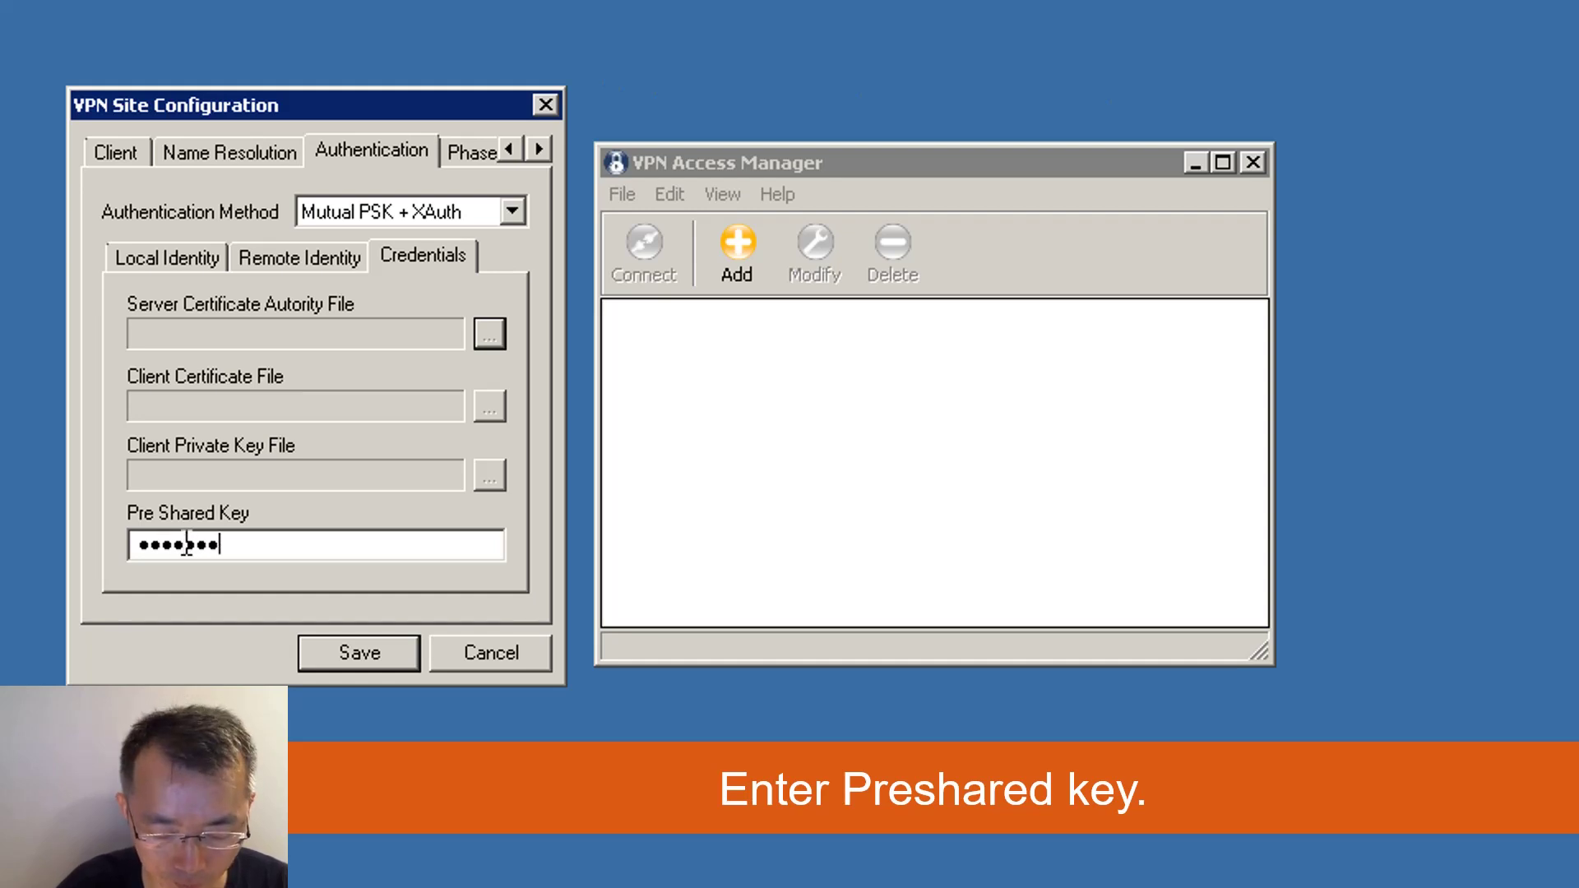
text(***)
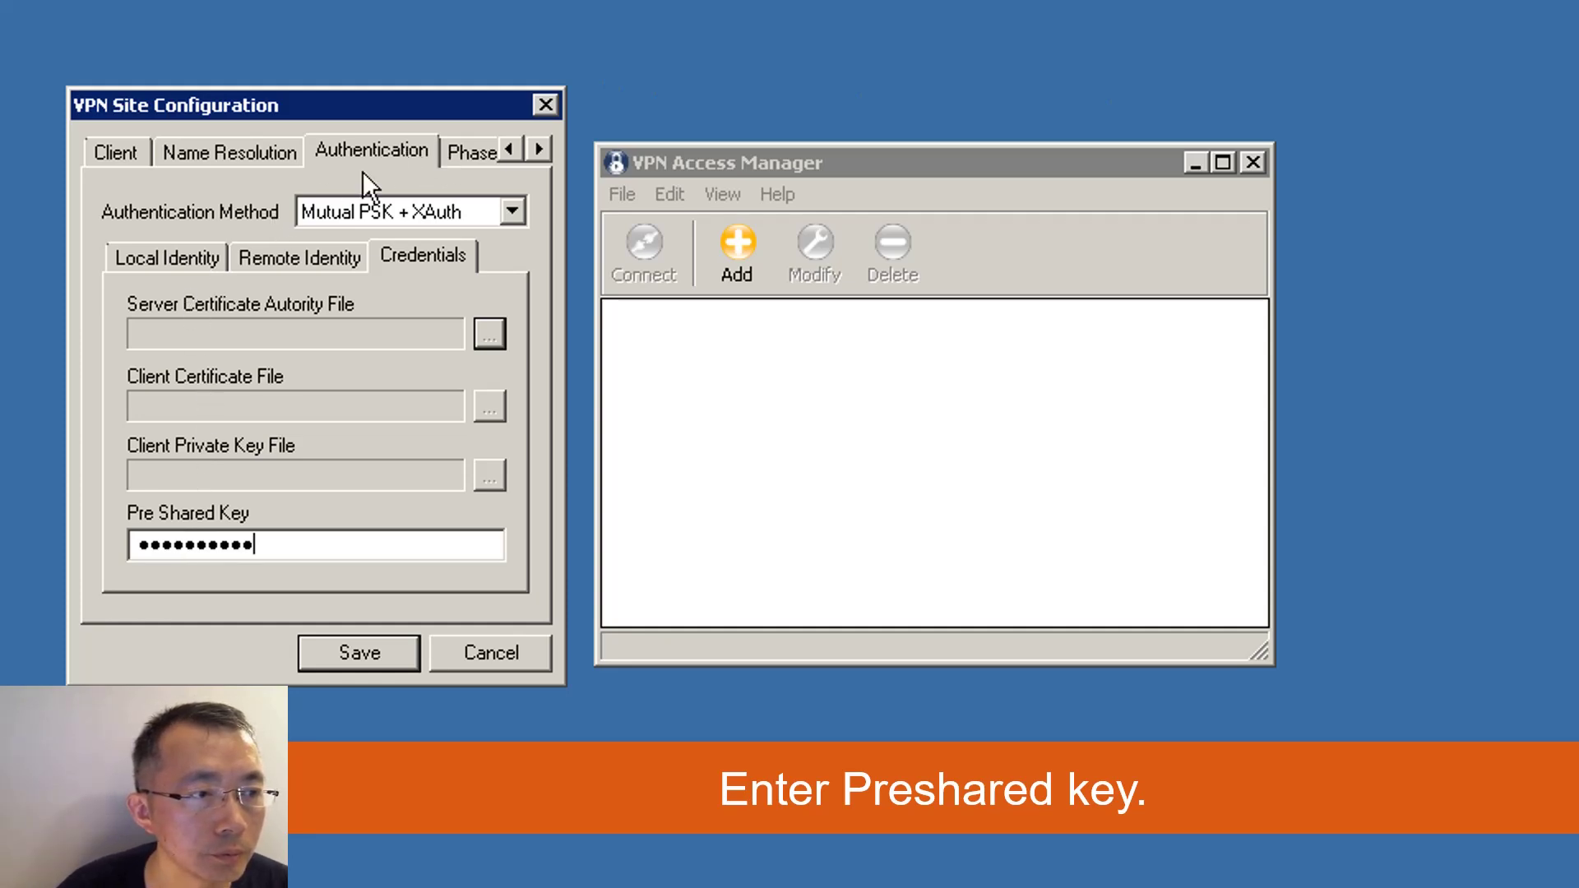
Review the Phase 1, Phase 2 and policy settings, and go back to the local identity settings.
click(455, 156)
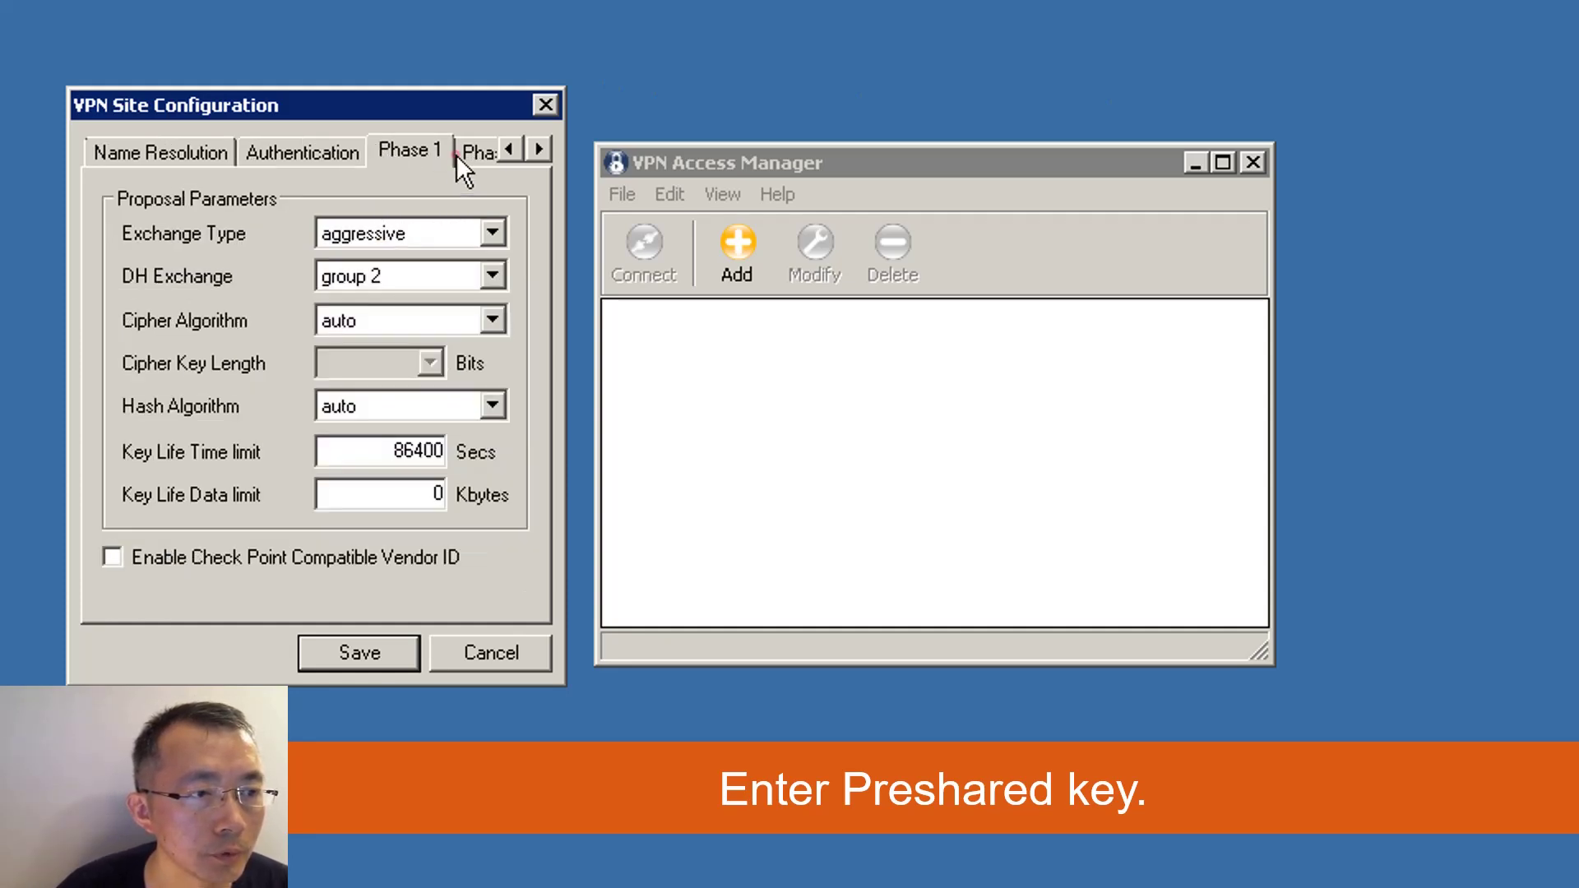
click(462, 152)
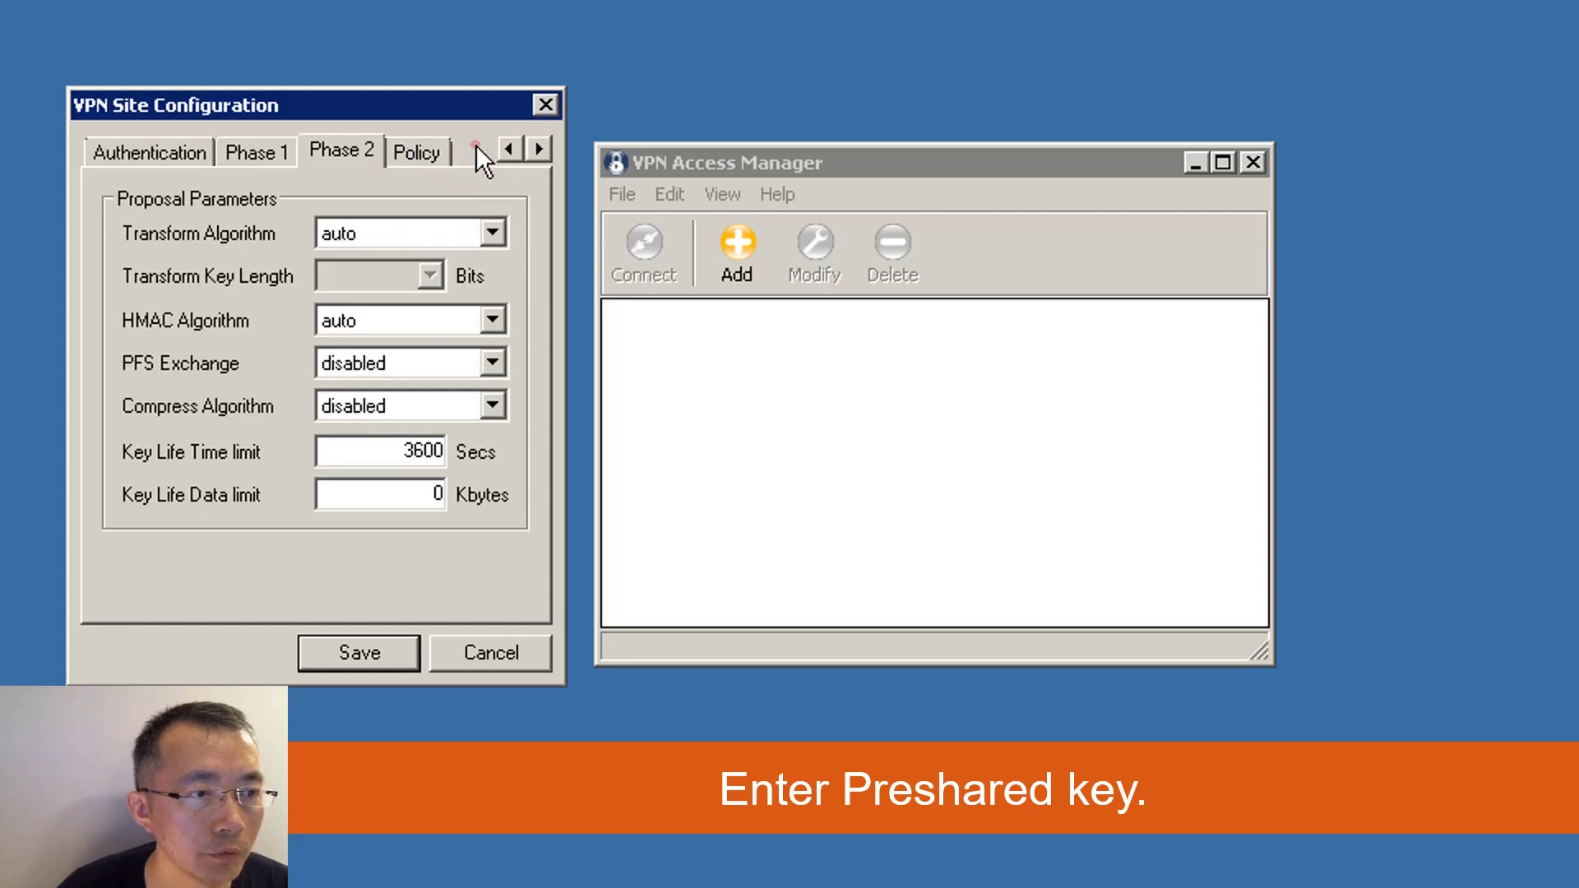
click(416, 157)
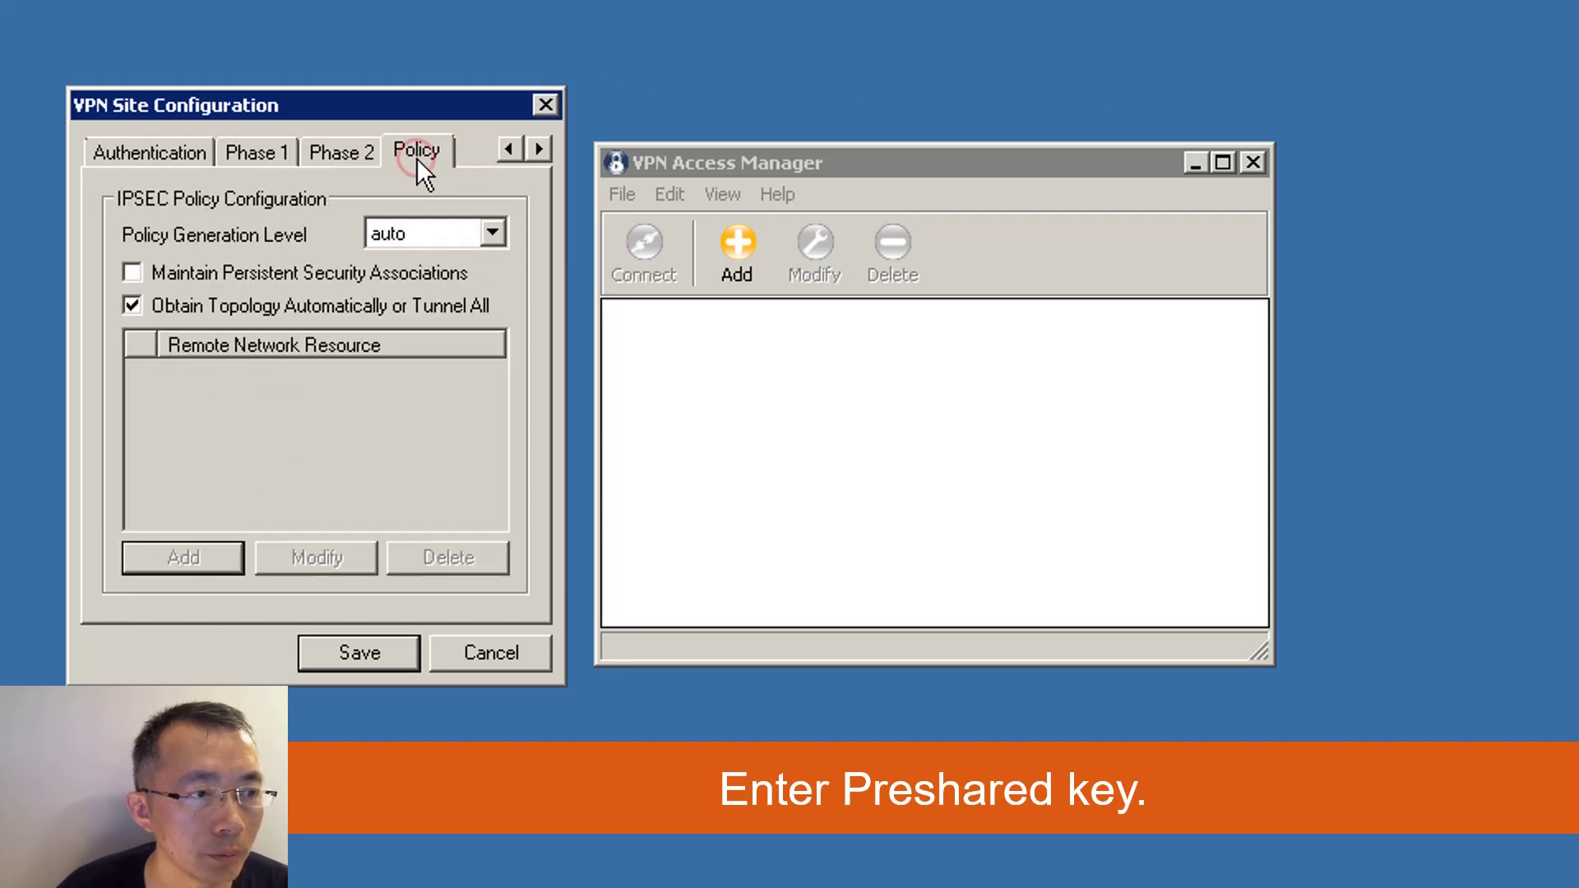
click(347, 156)
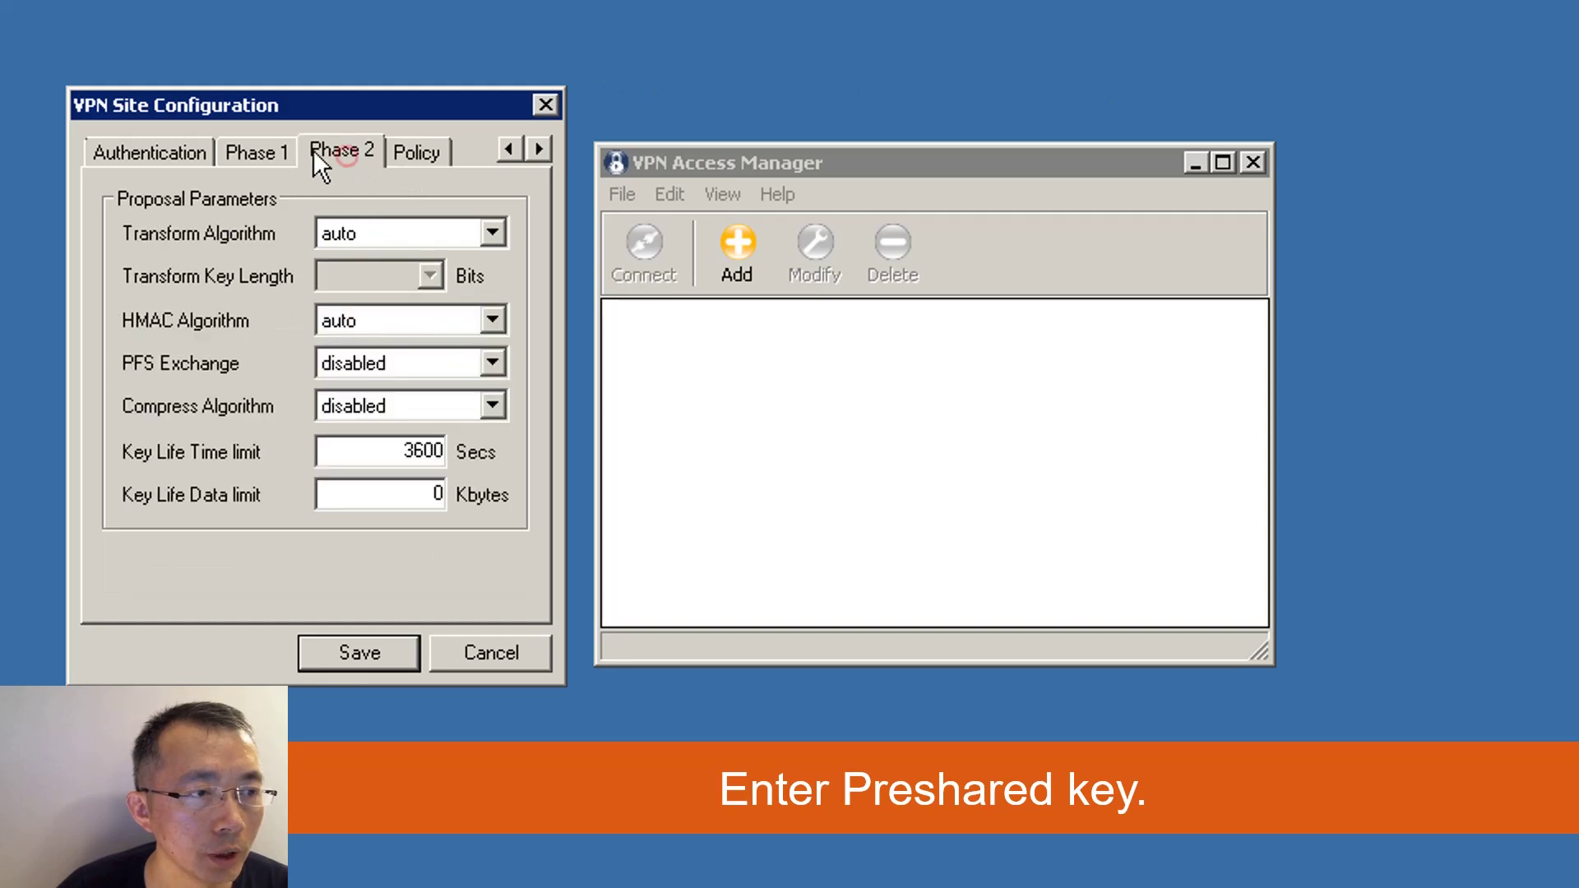
click(289, 145)
click(179, 154)
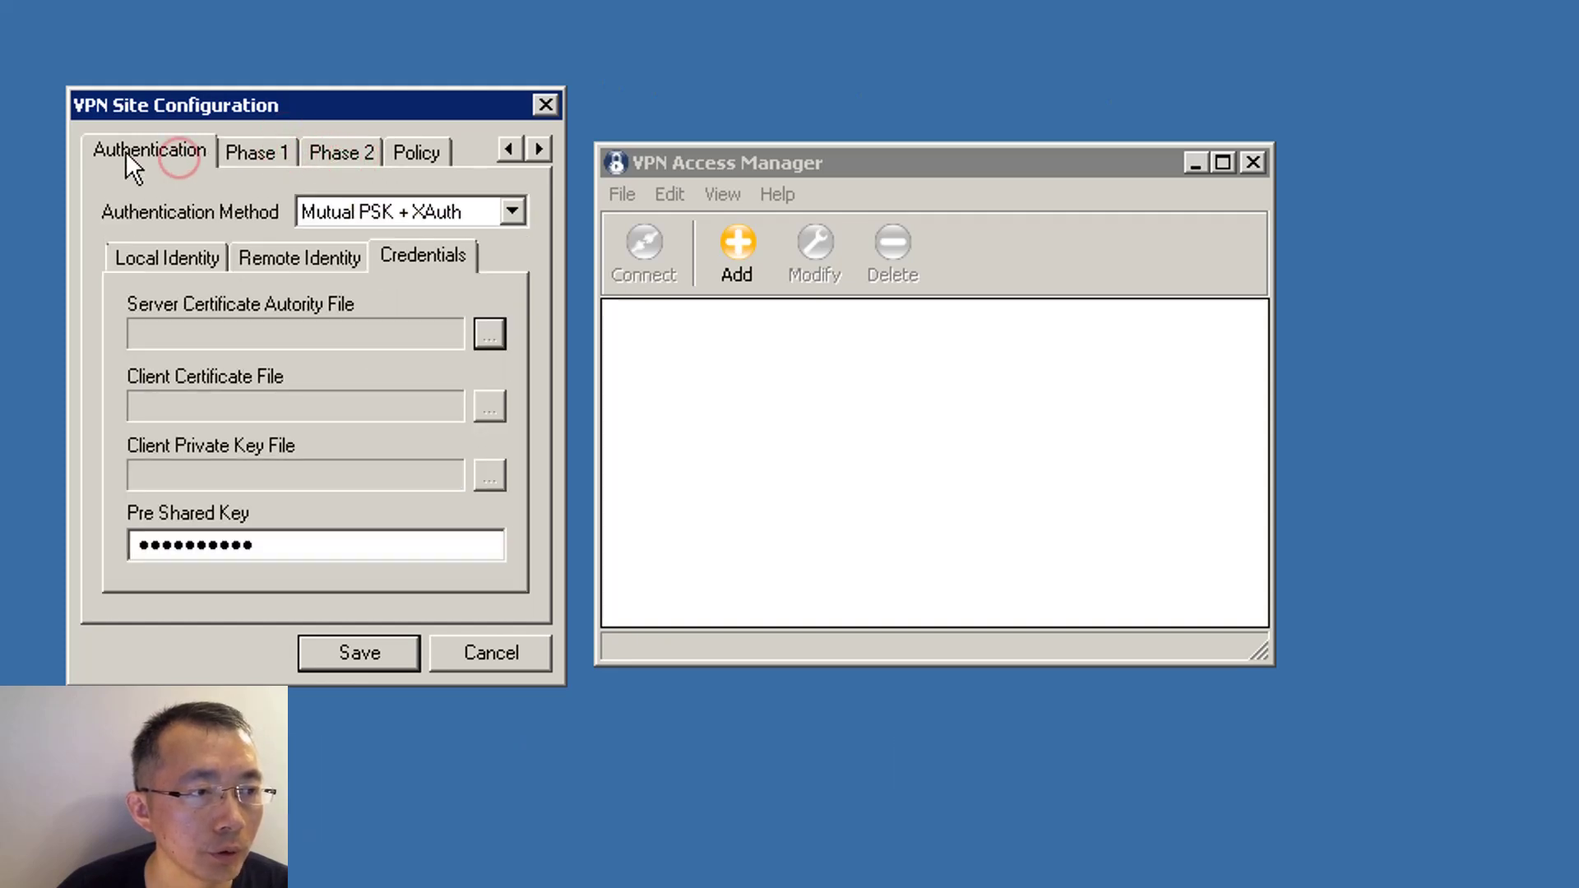
click(133, 259)
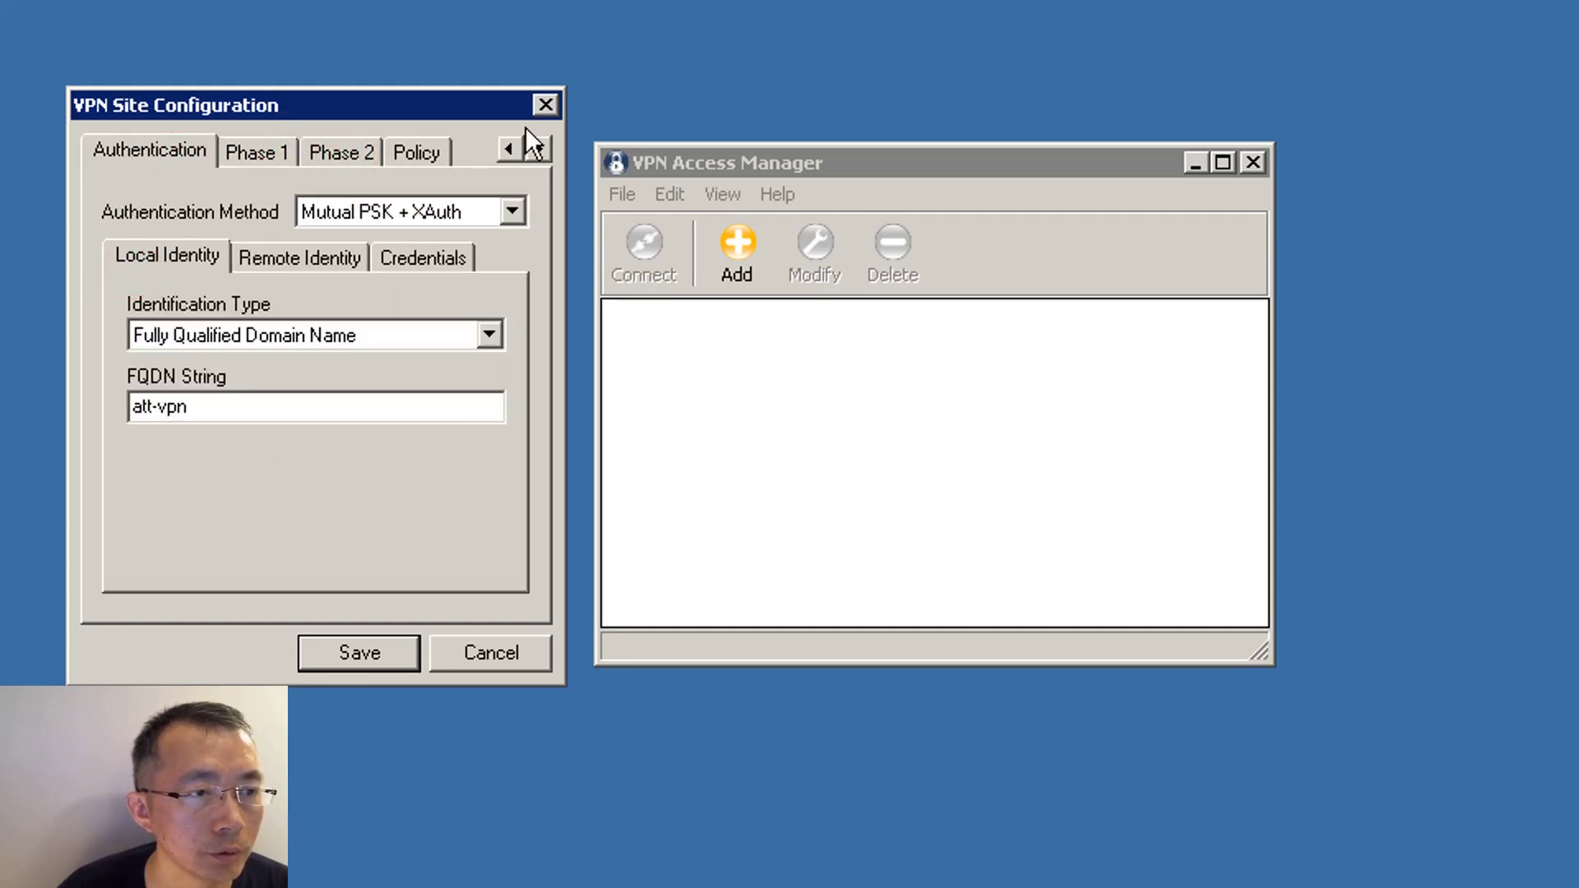
Review the general, client and name resolution settings, and check the remote host address.
click(508, 149)
click(509, 149)
click(508, 149)
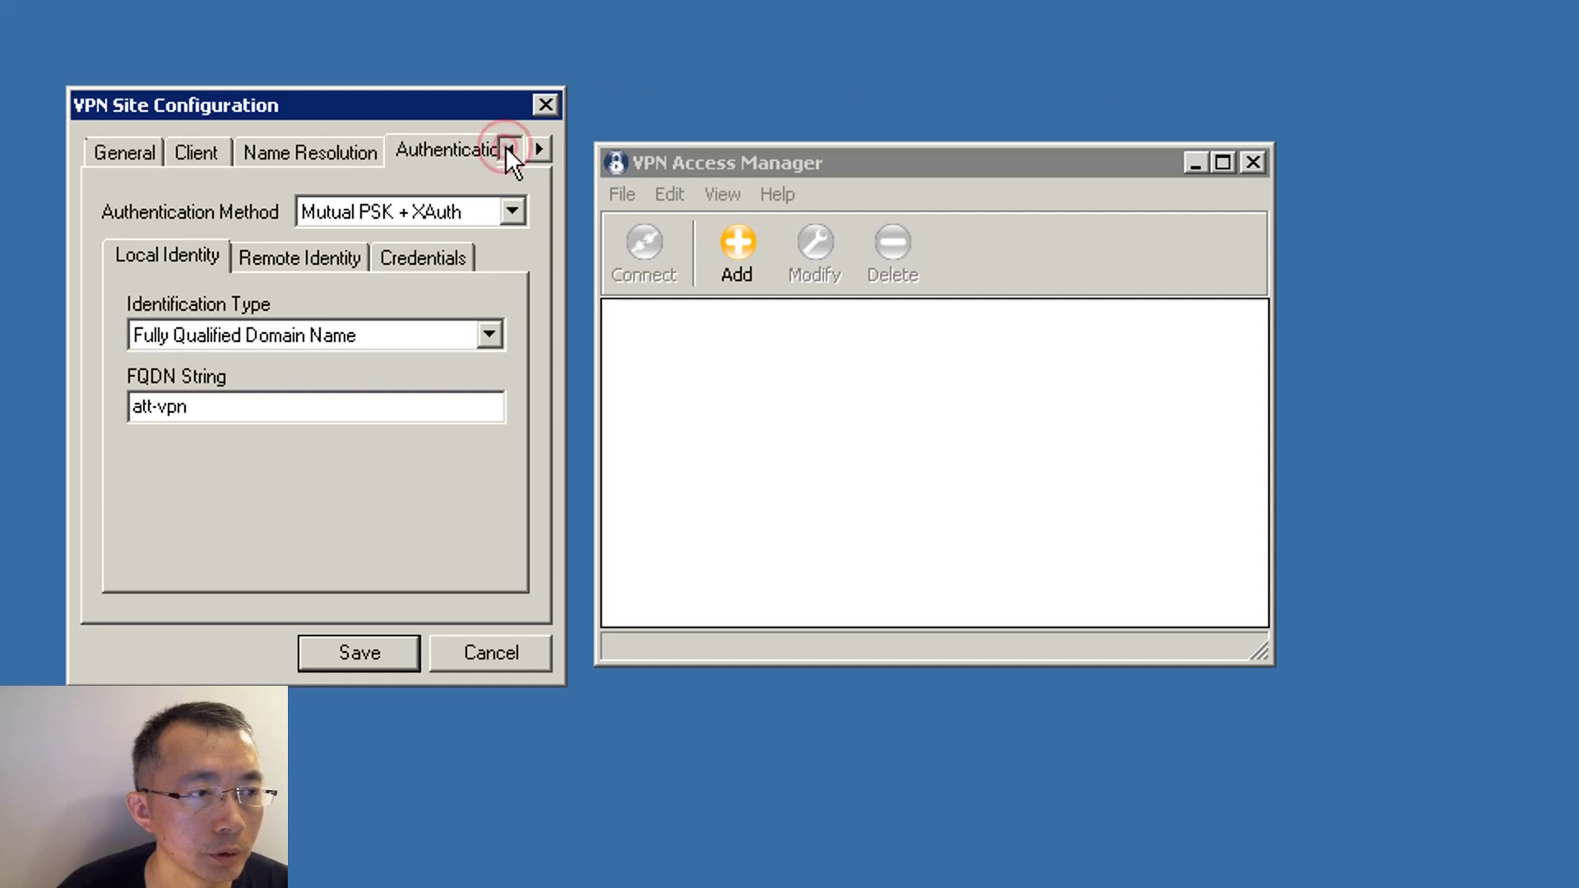
click(136, 154)
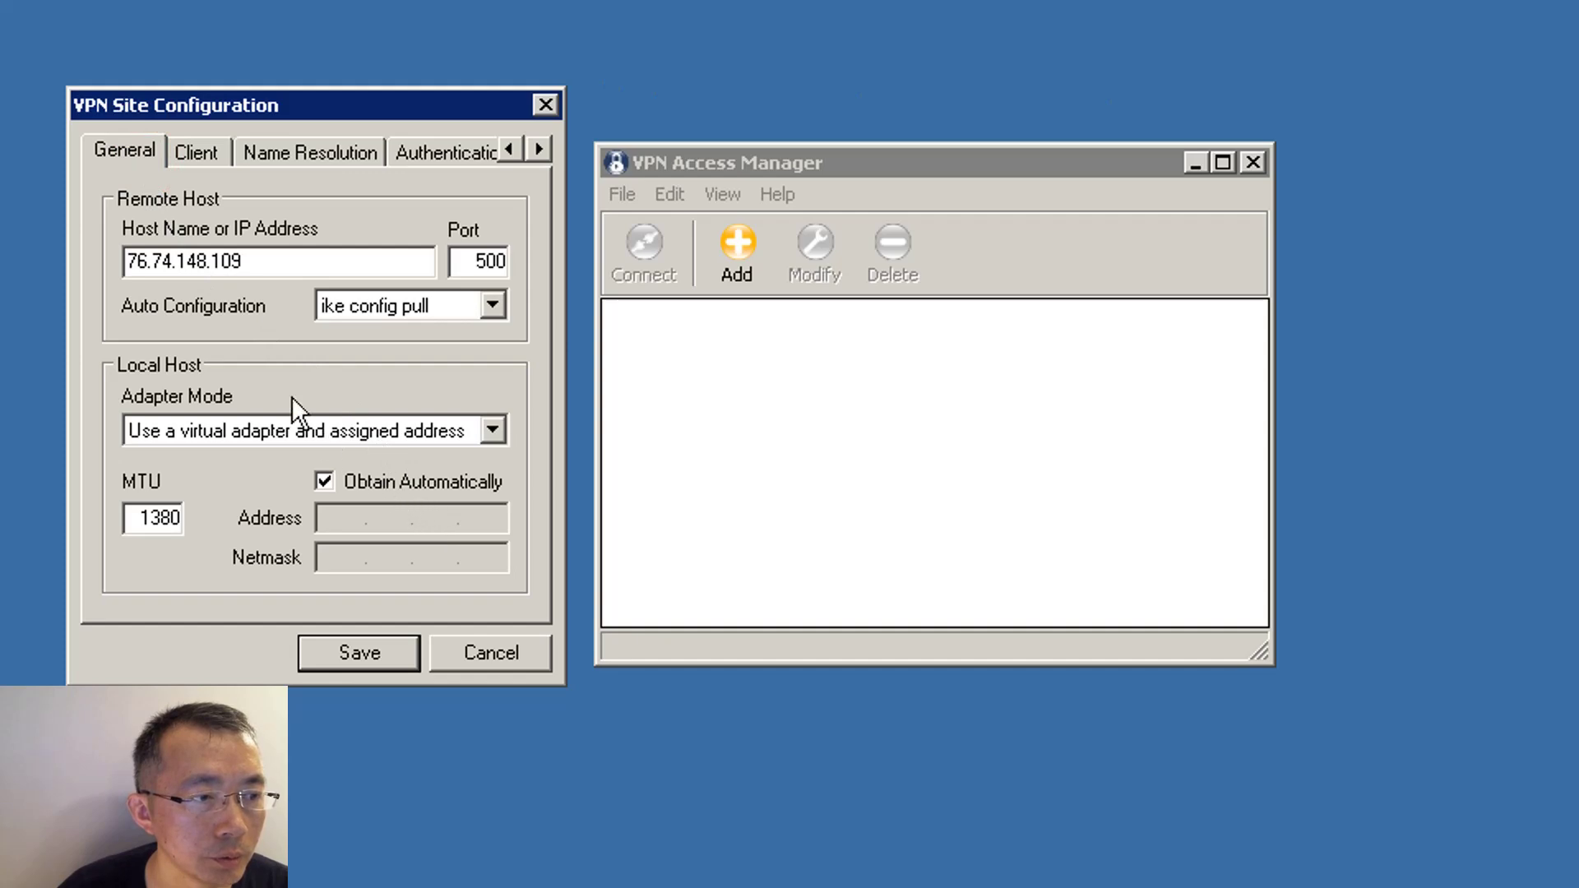
click(205, 148)
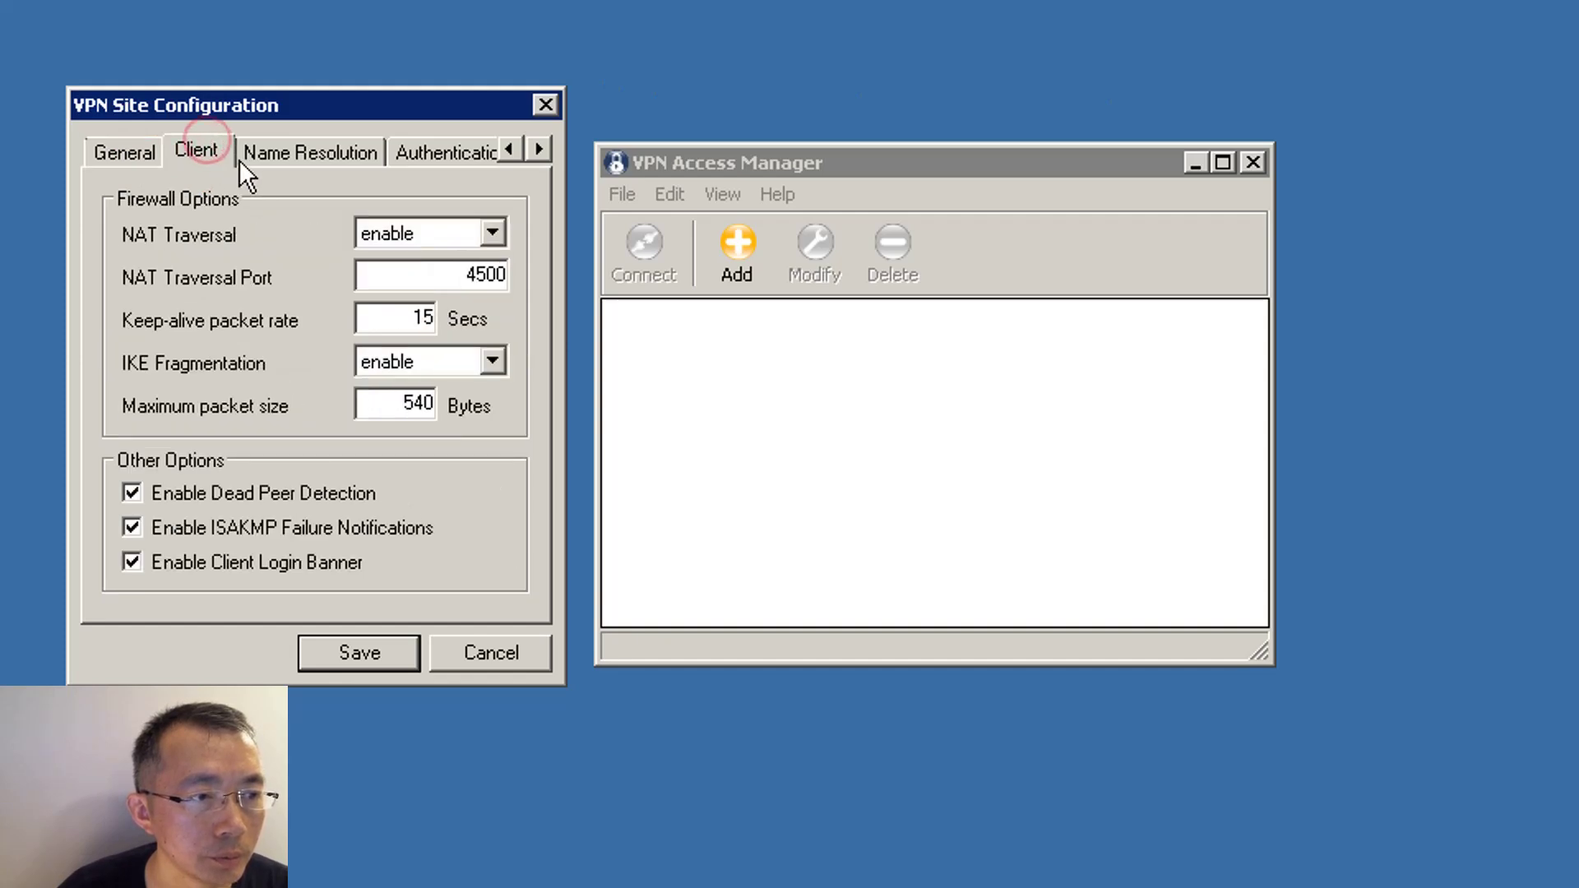
click(309, 157)
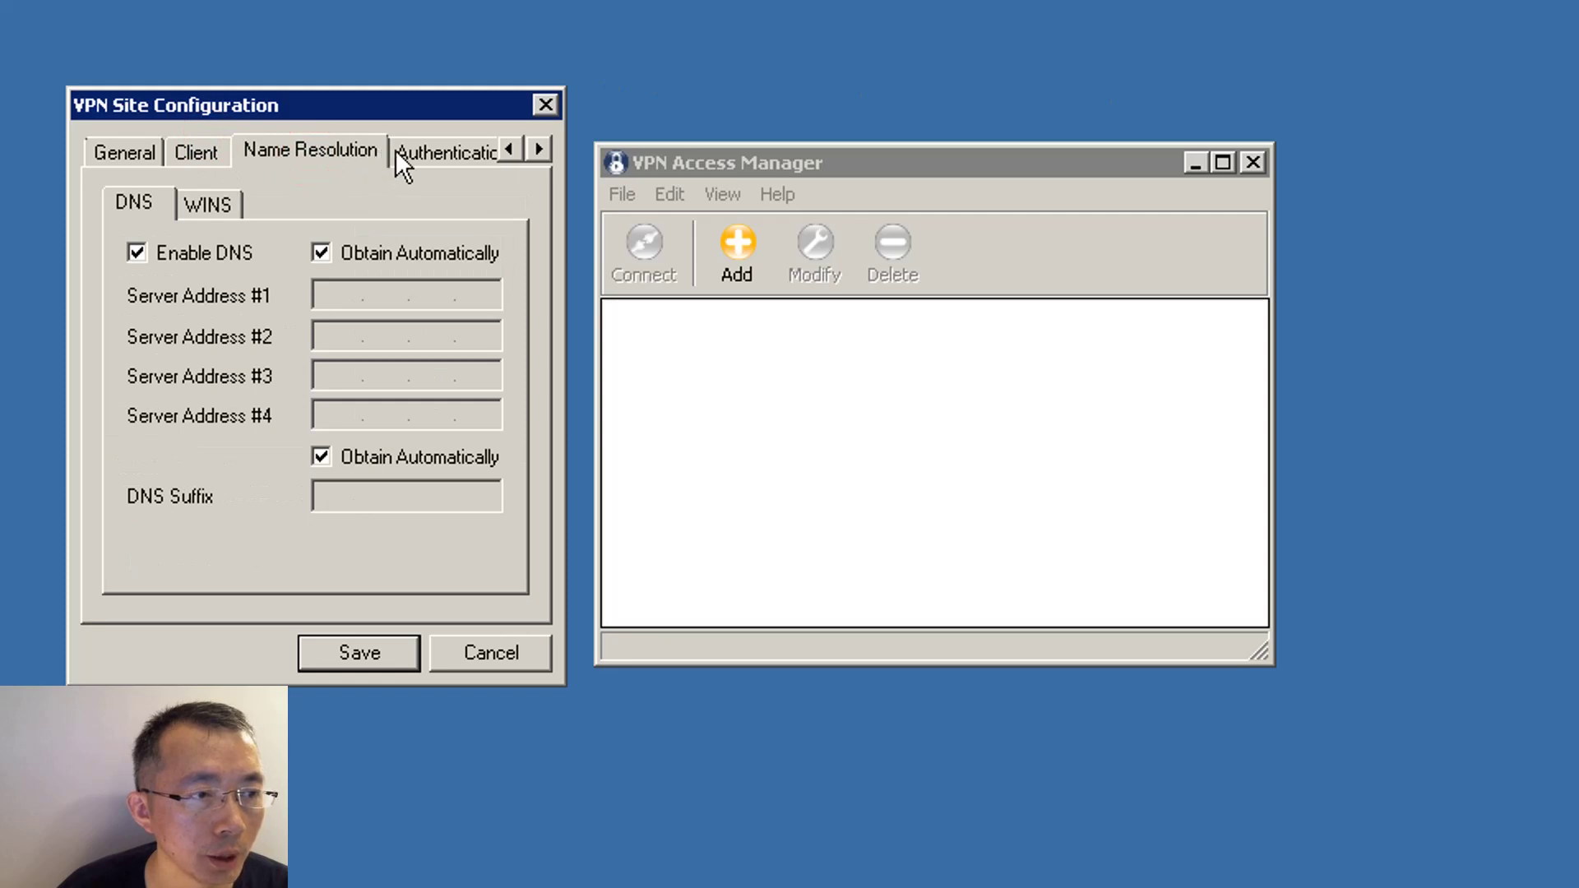
click(130, 159)
click(216, 148)
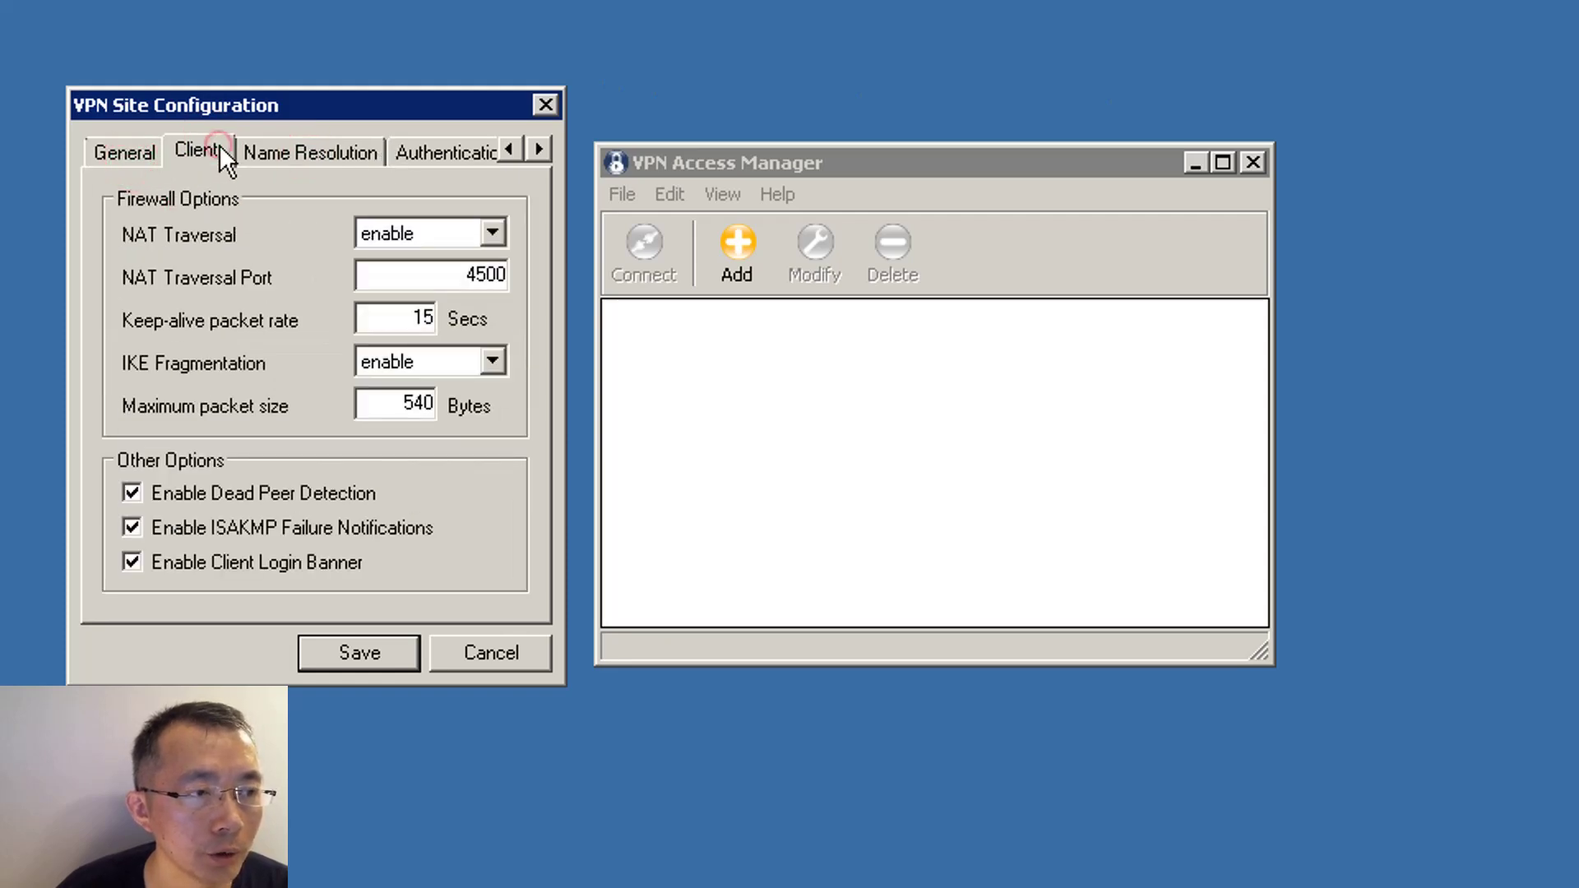
click(134, 153)
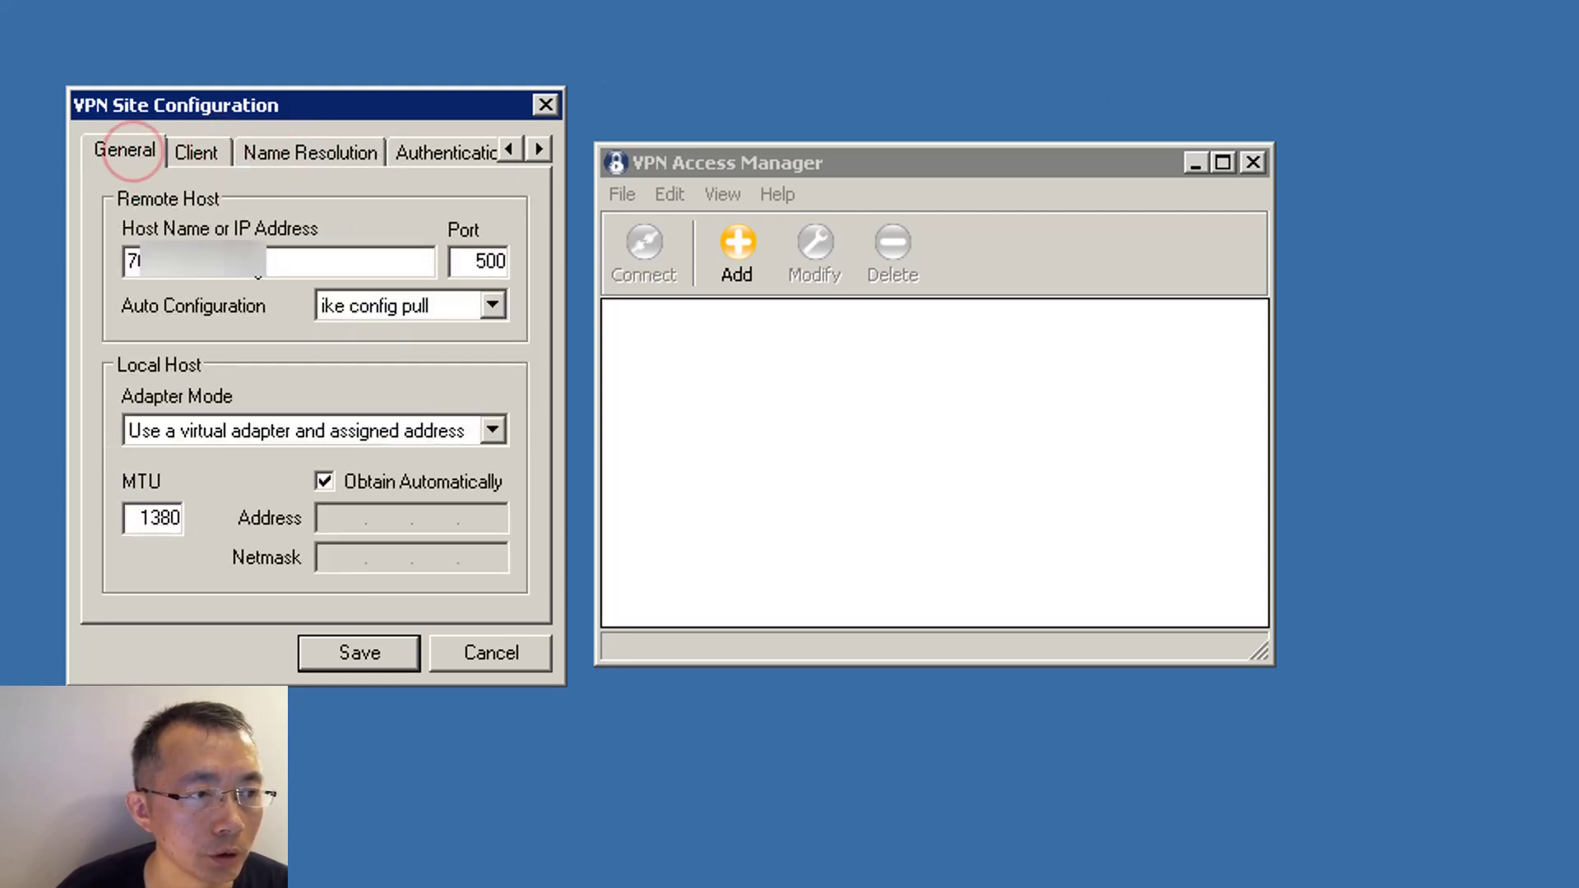
click(276, 257)
drag(276, 257, 105, 260)
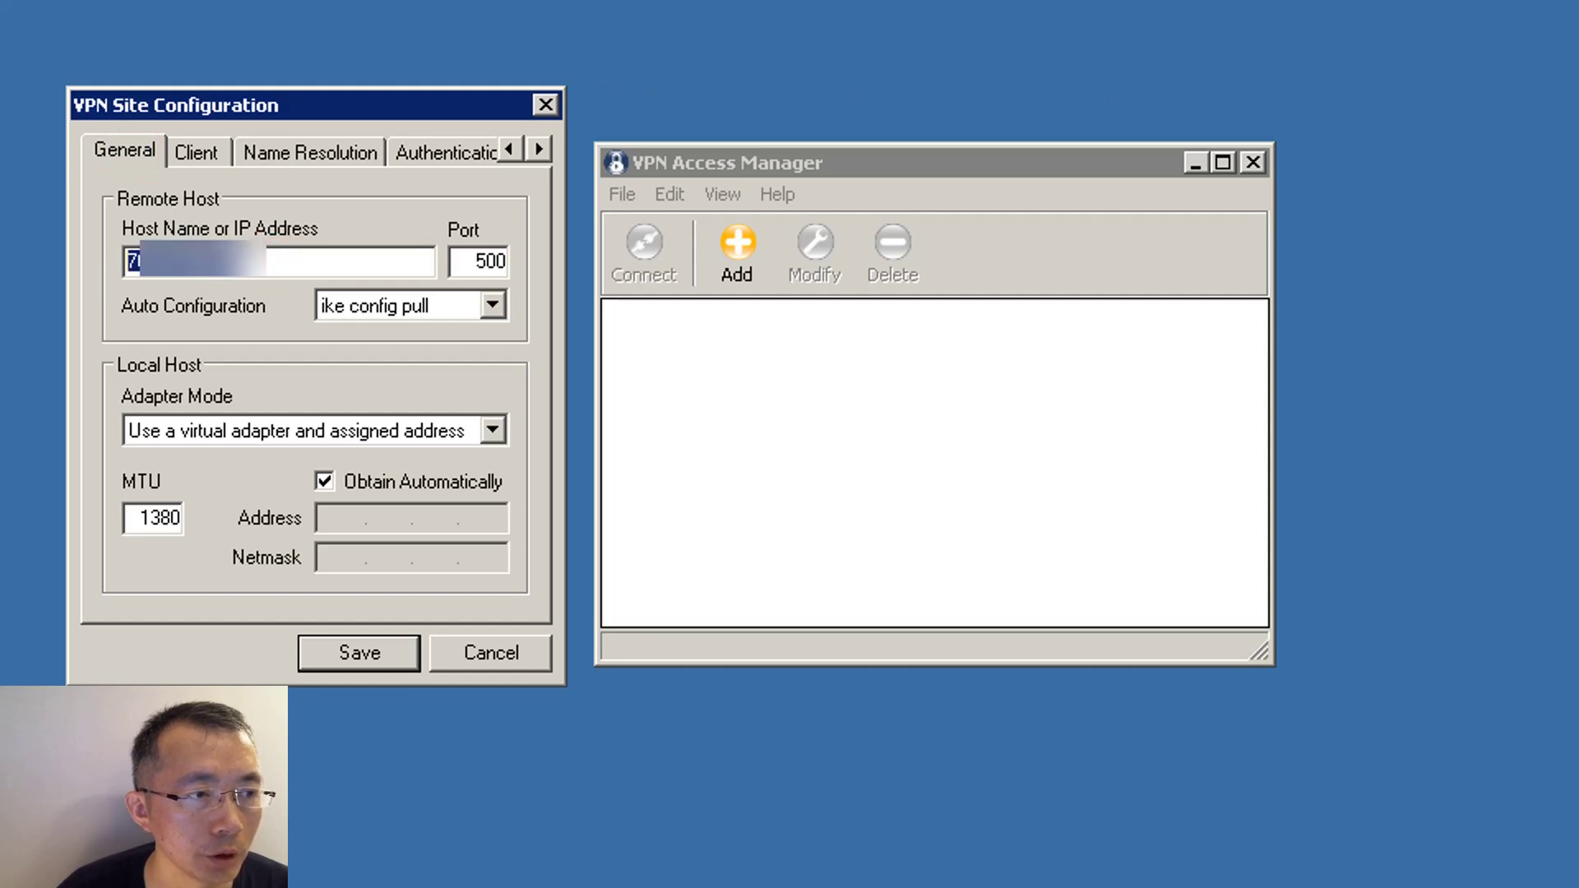
Recheck the local identity's group name and the authentication credentials, and save the site configuration.
click(418, 139)
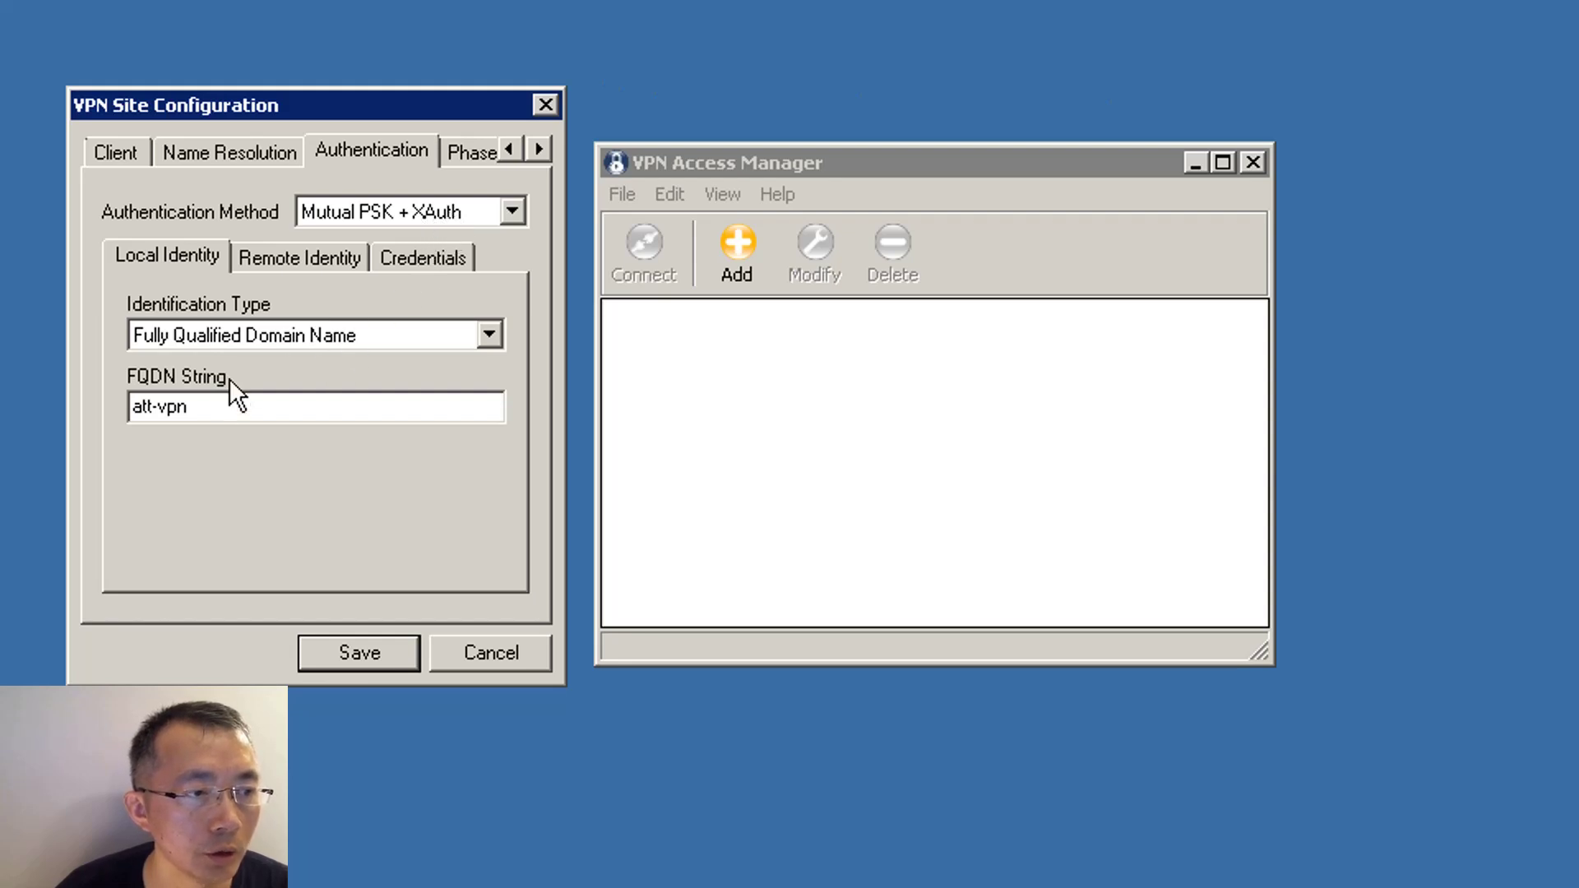
click(205, 411)
drag(205, 410, 113, 415)
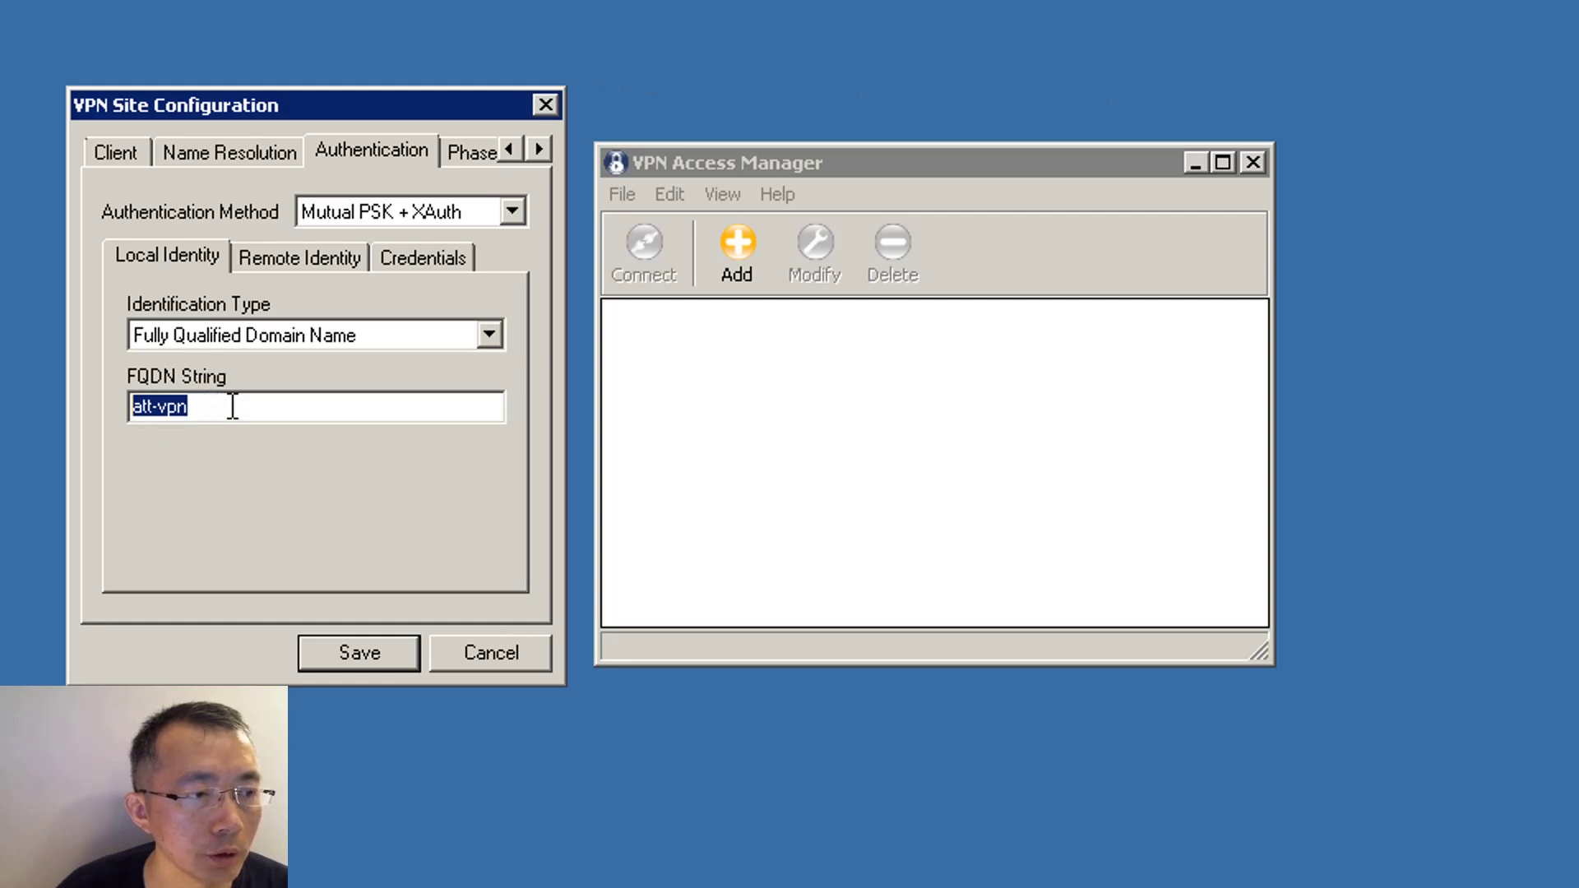
click(402, 258)
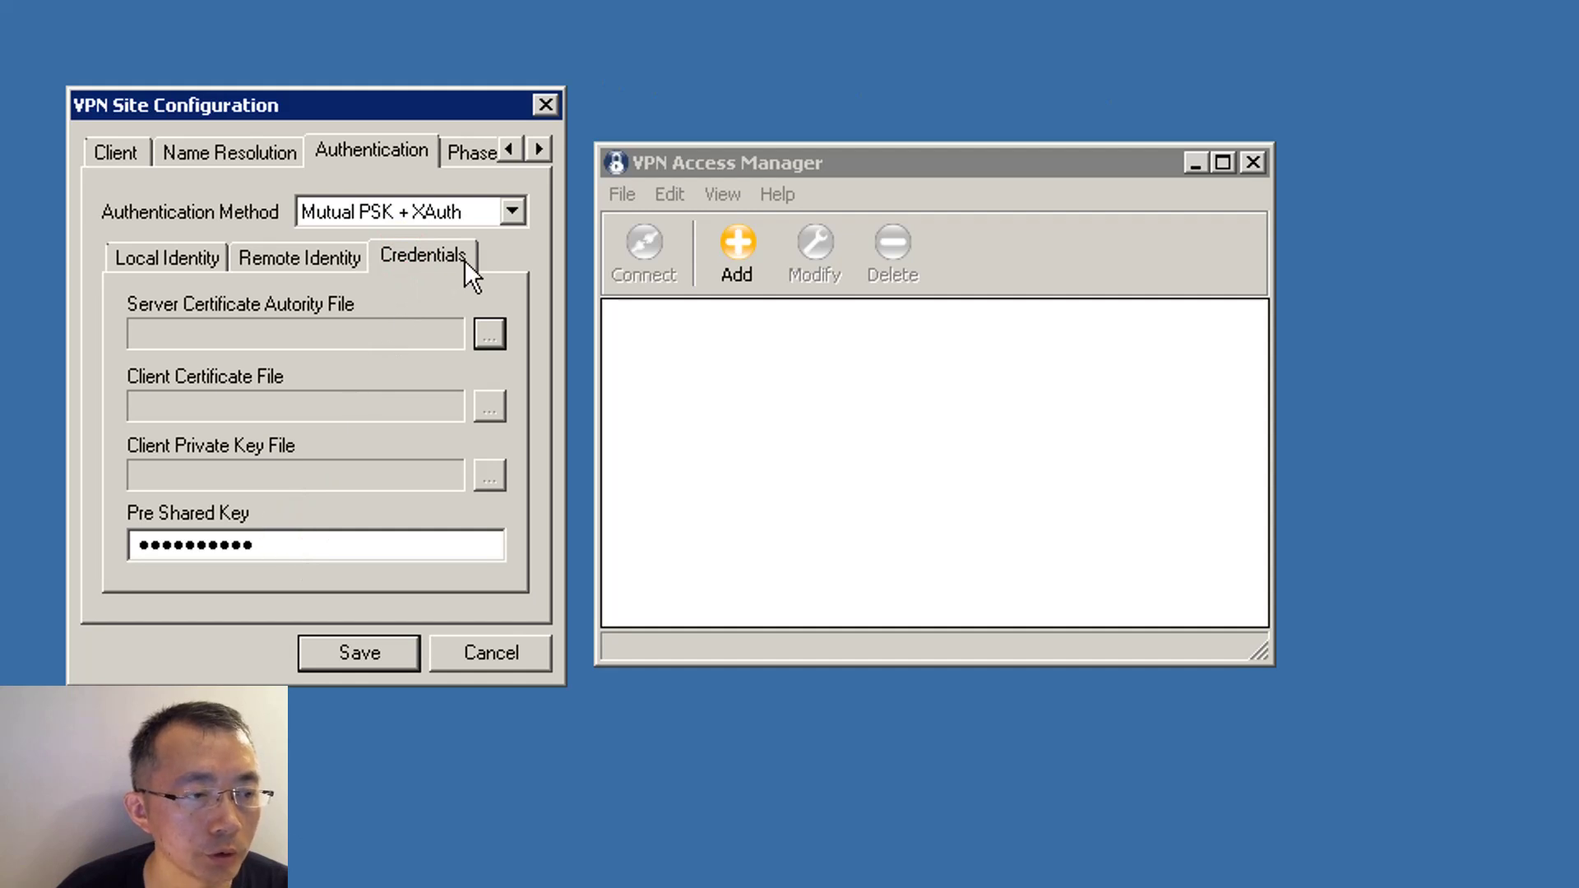
click(366, 654)
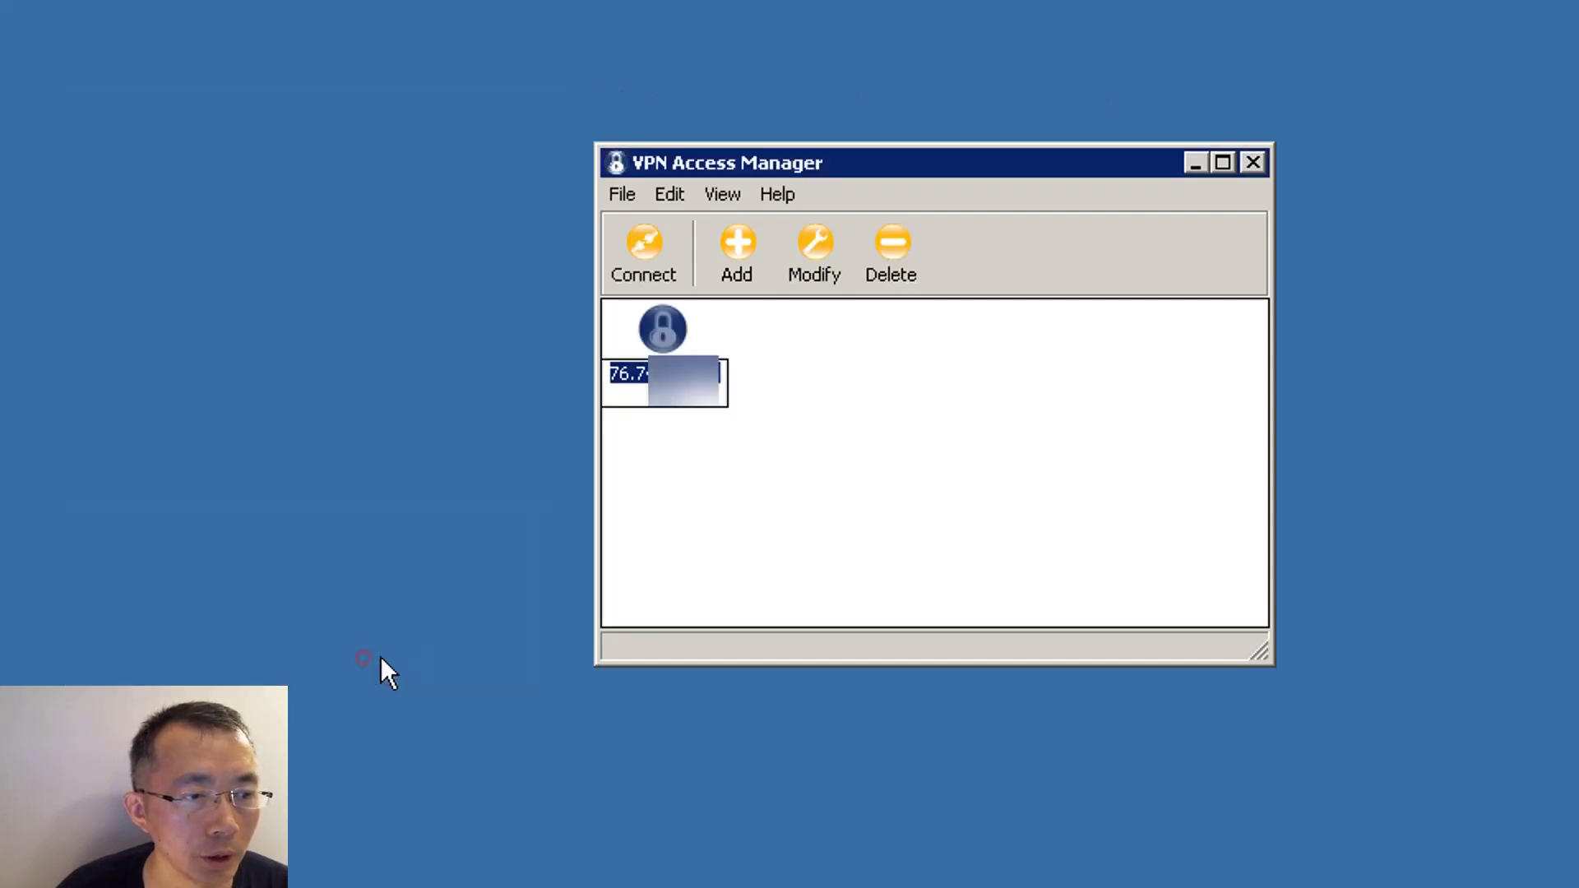
Open the saved site's connection, enter the VPN account username and password, and connect to the gateway.
double_click(666, 333)
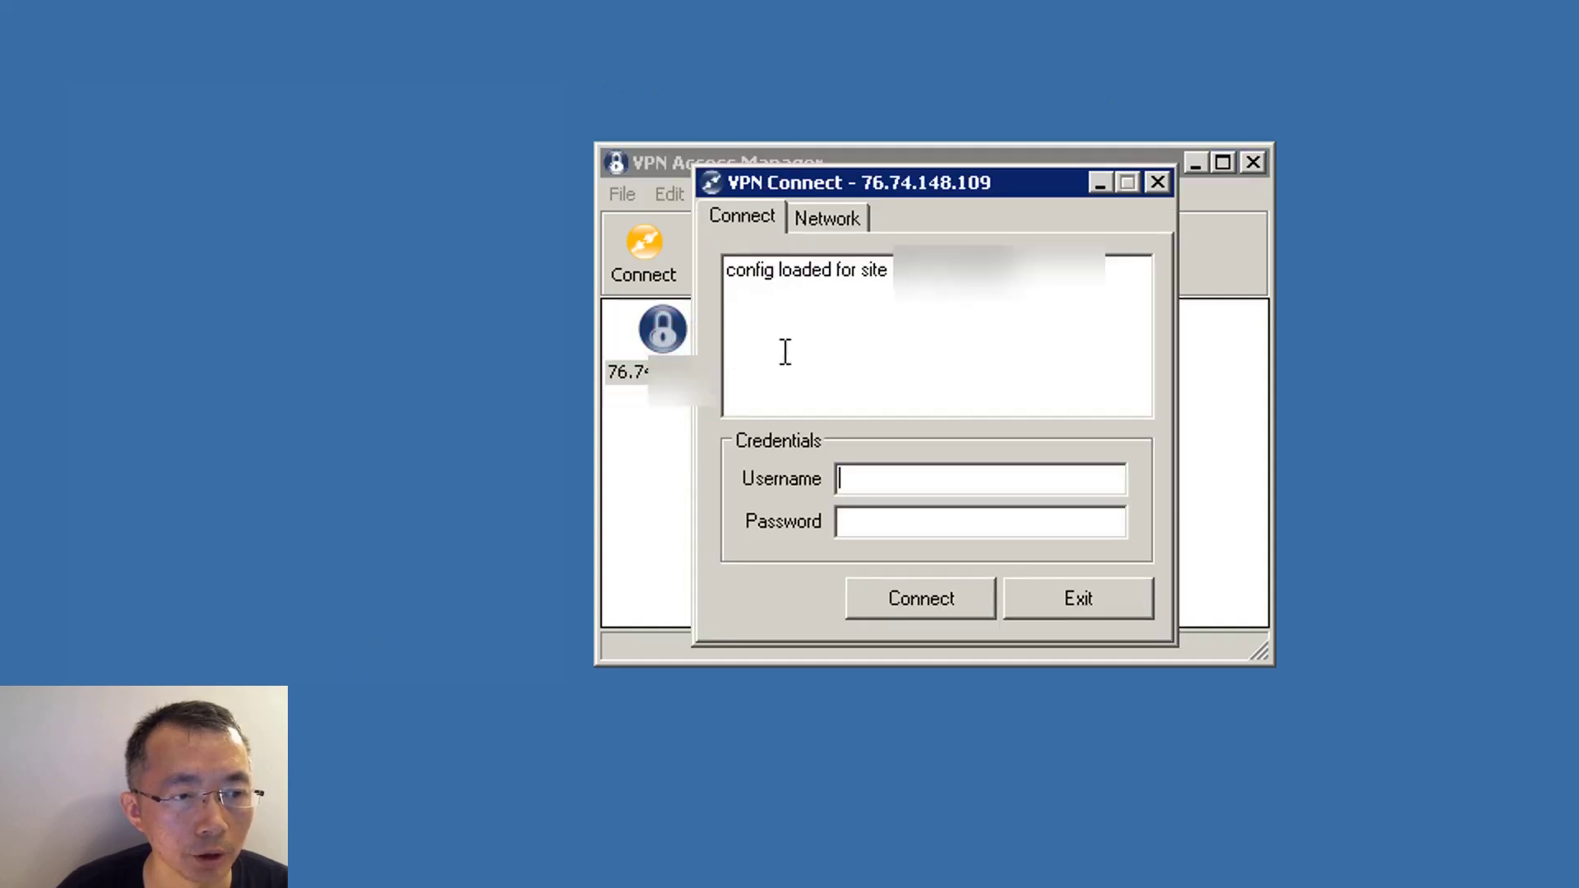
click(929, 485)
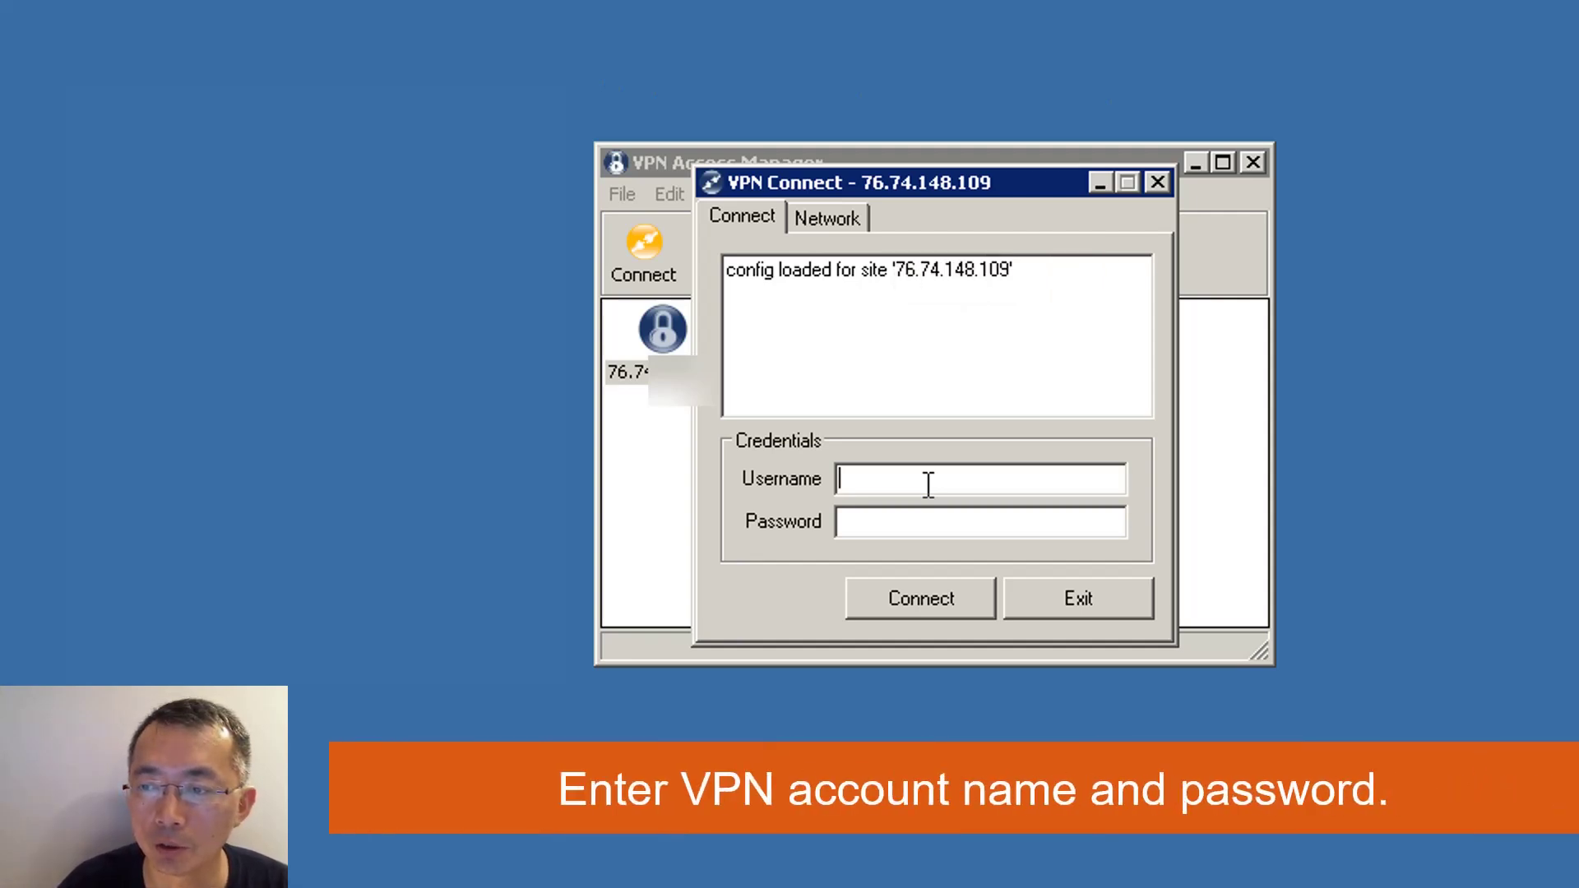
text(te)
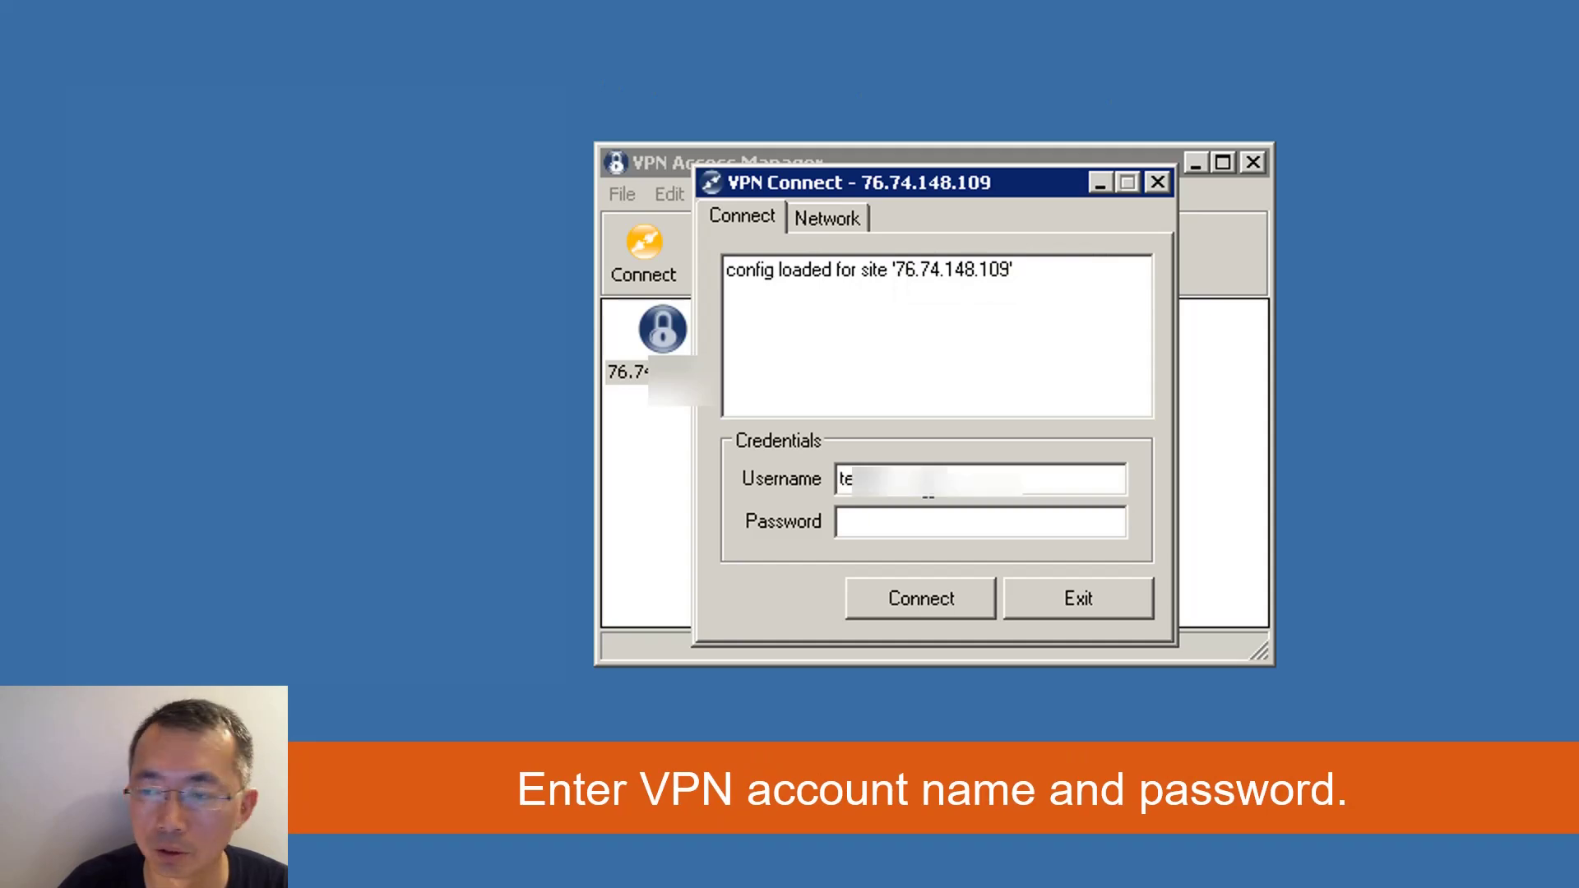
click(845, 522)
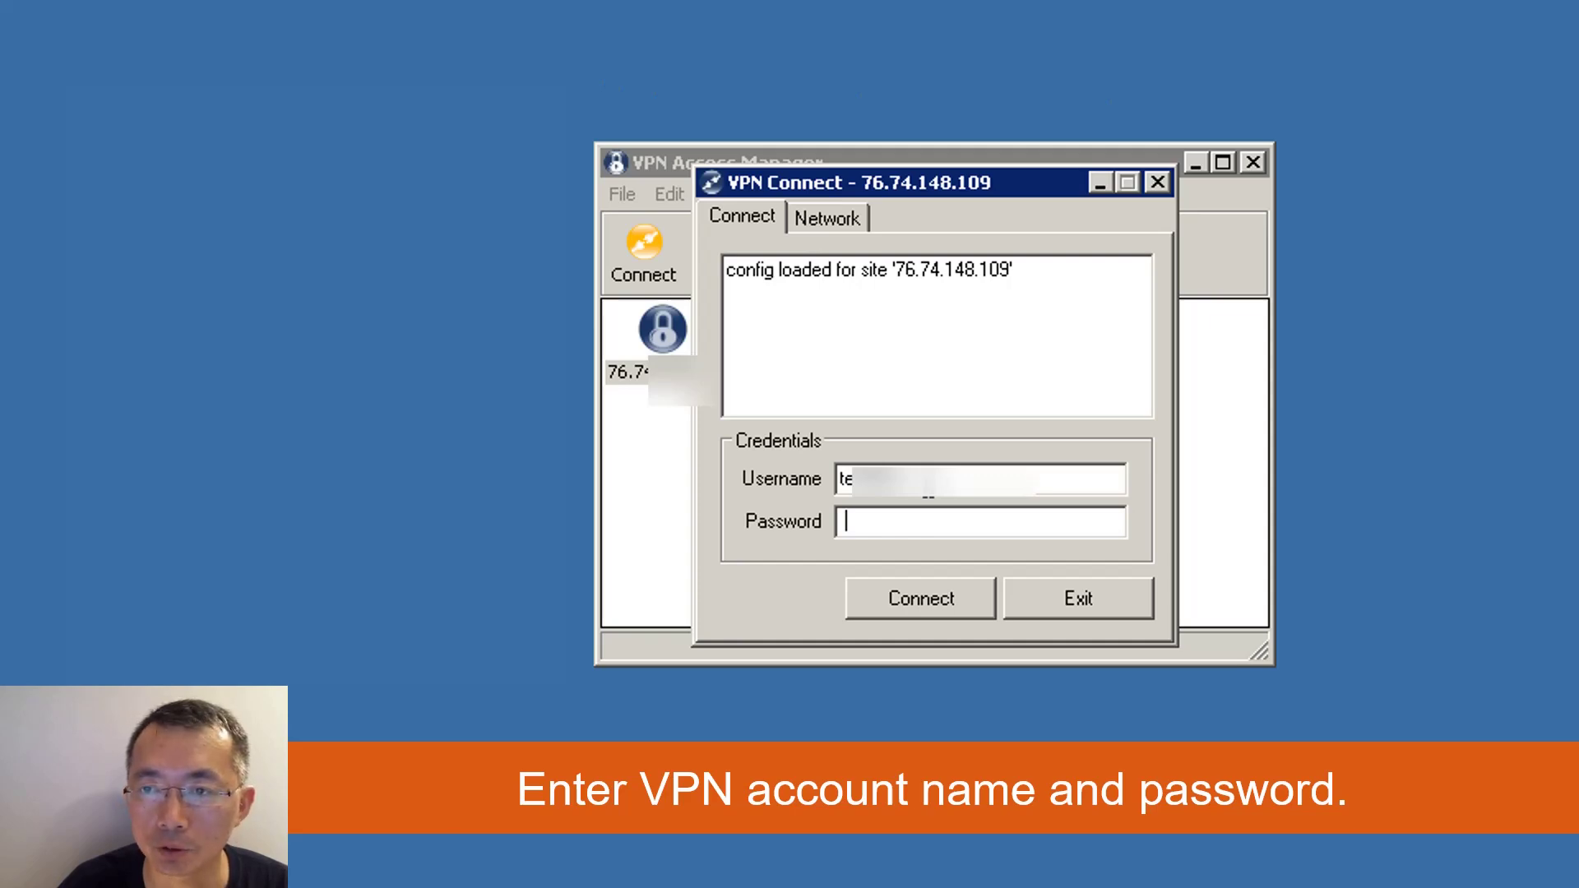
text(****)
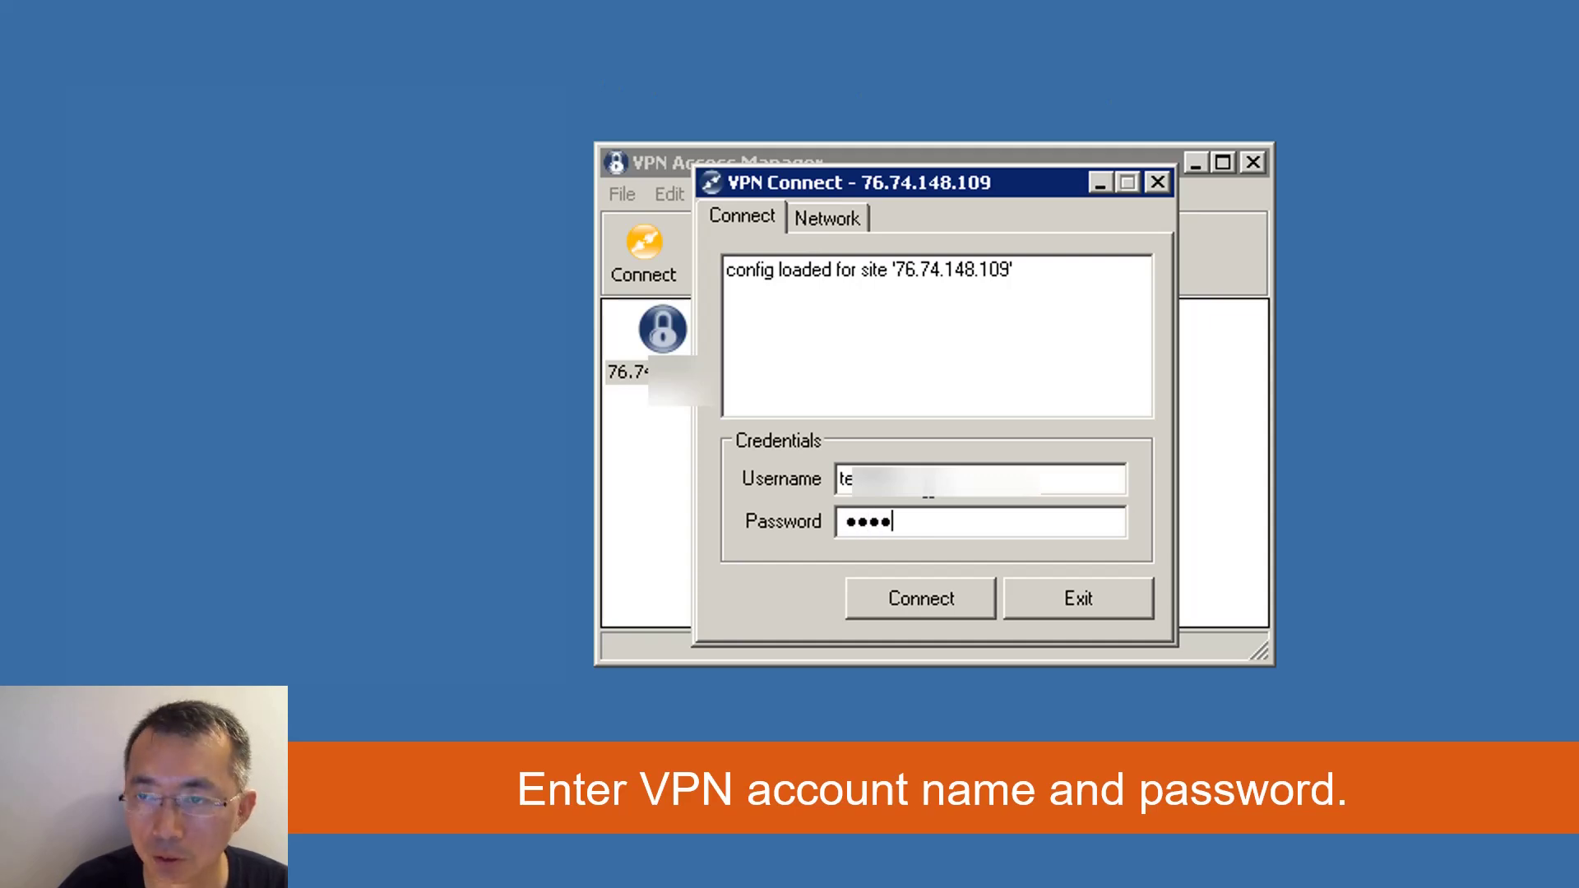
text(*****)
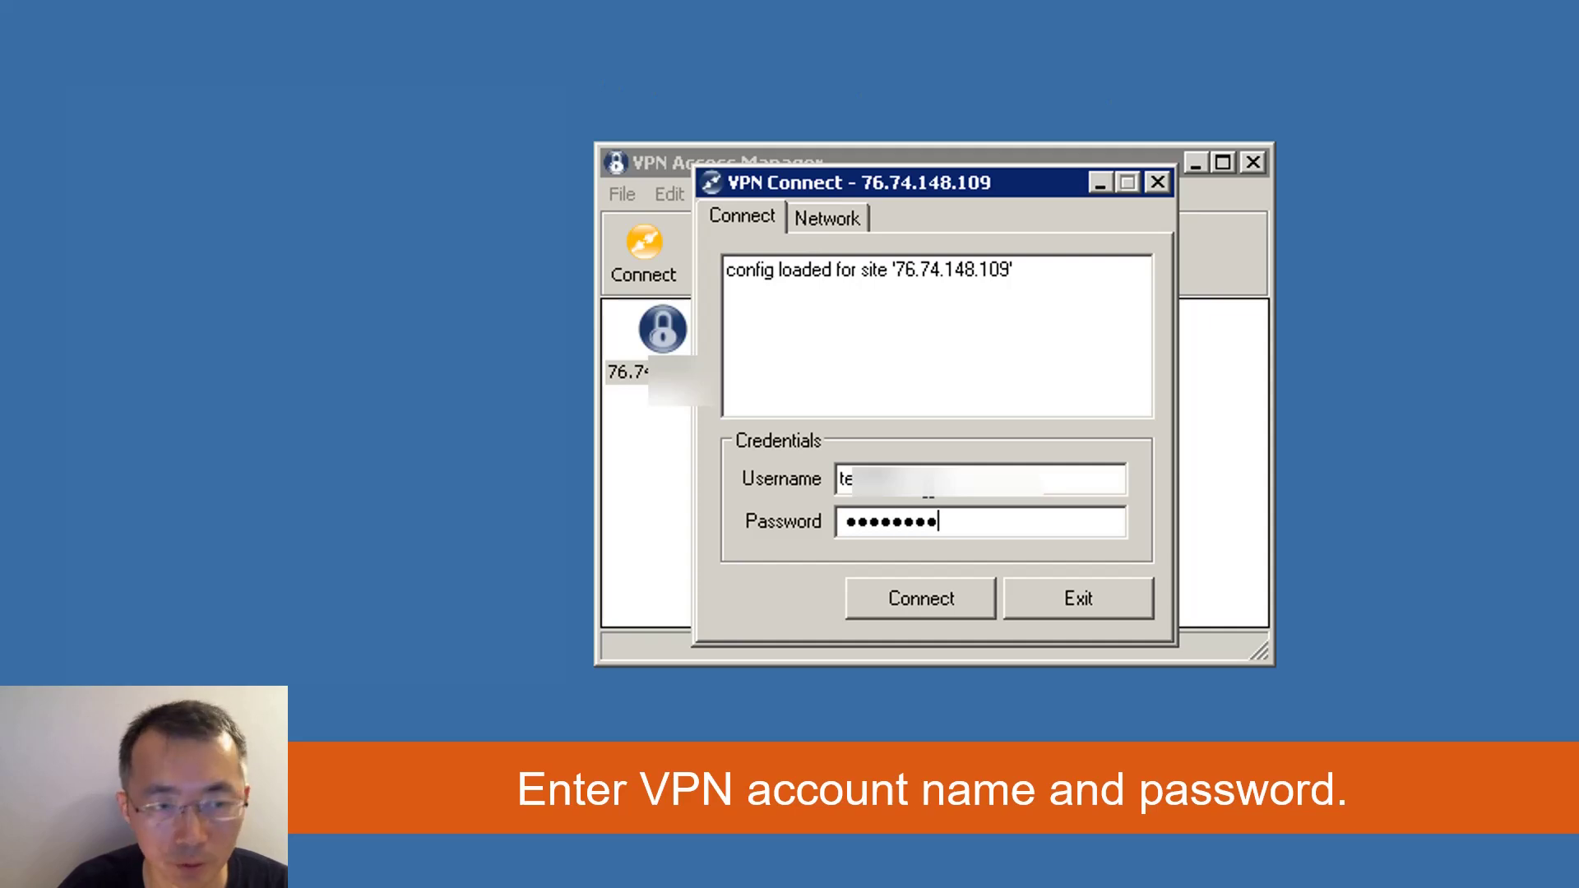
key(Return)
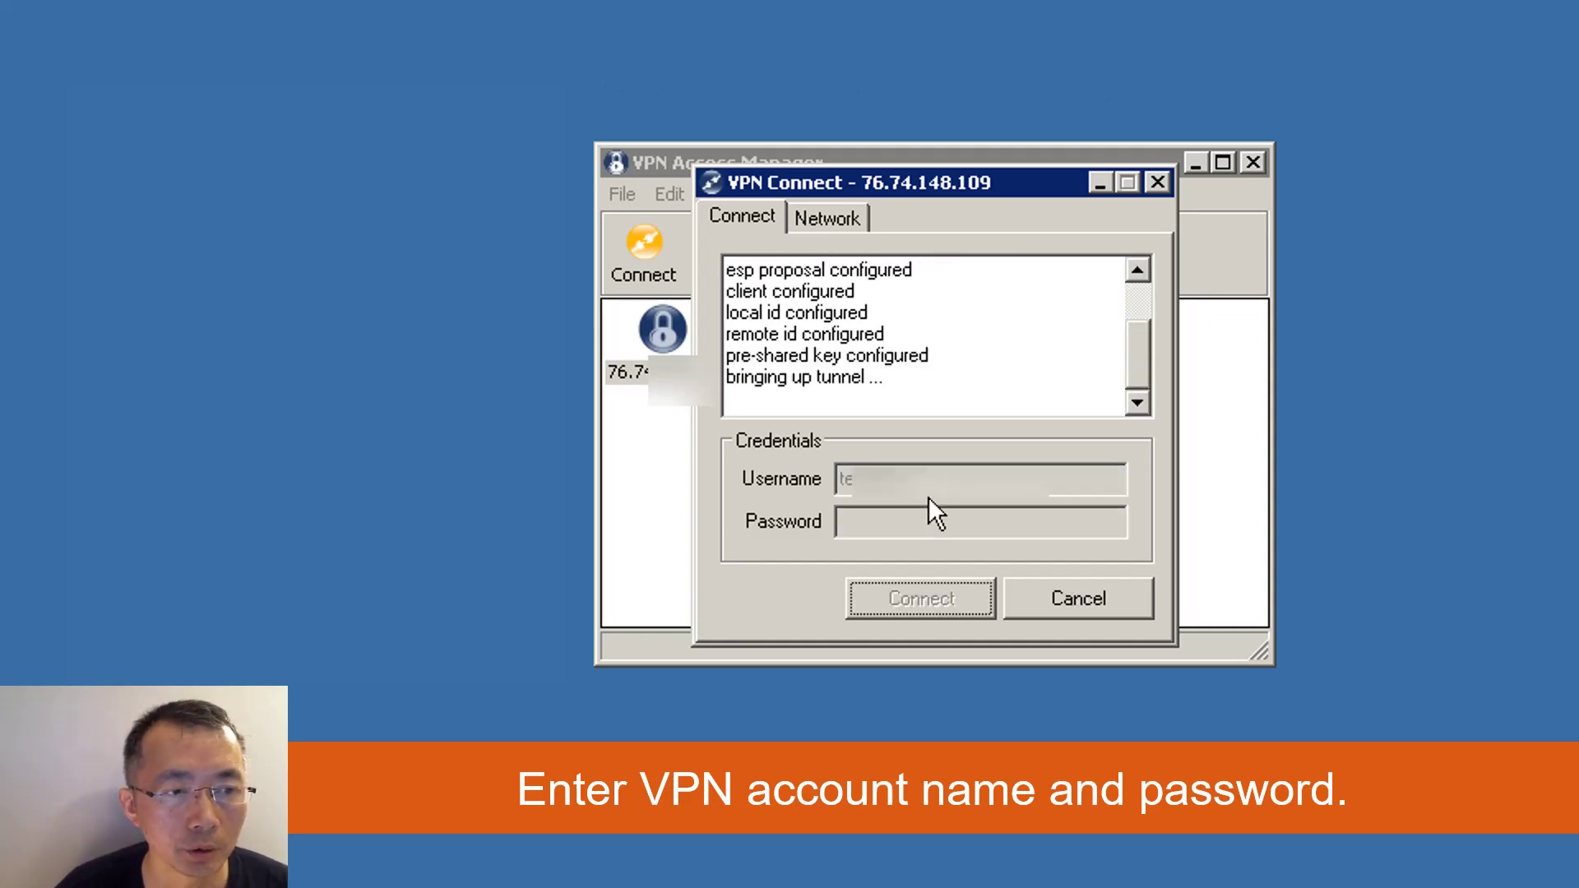
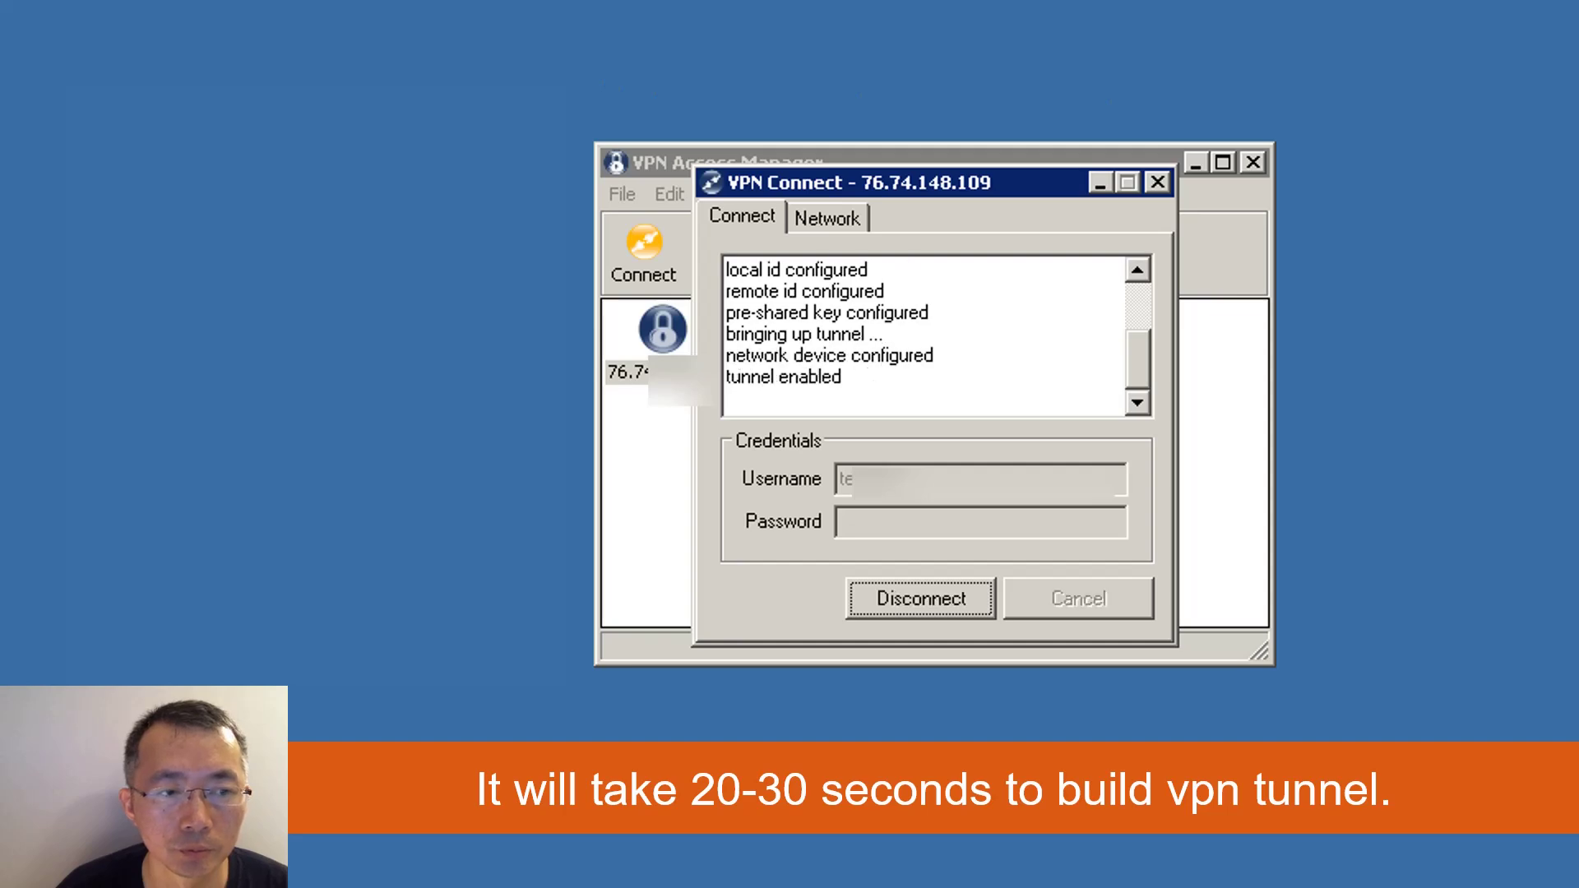
Check the VPN connection log, and review the network details for the security associations and tunnel status.
click(996, 339)
click(991, 358)
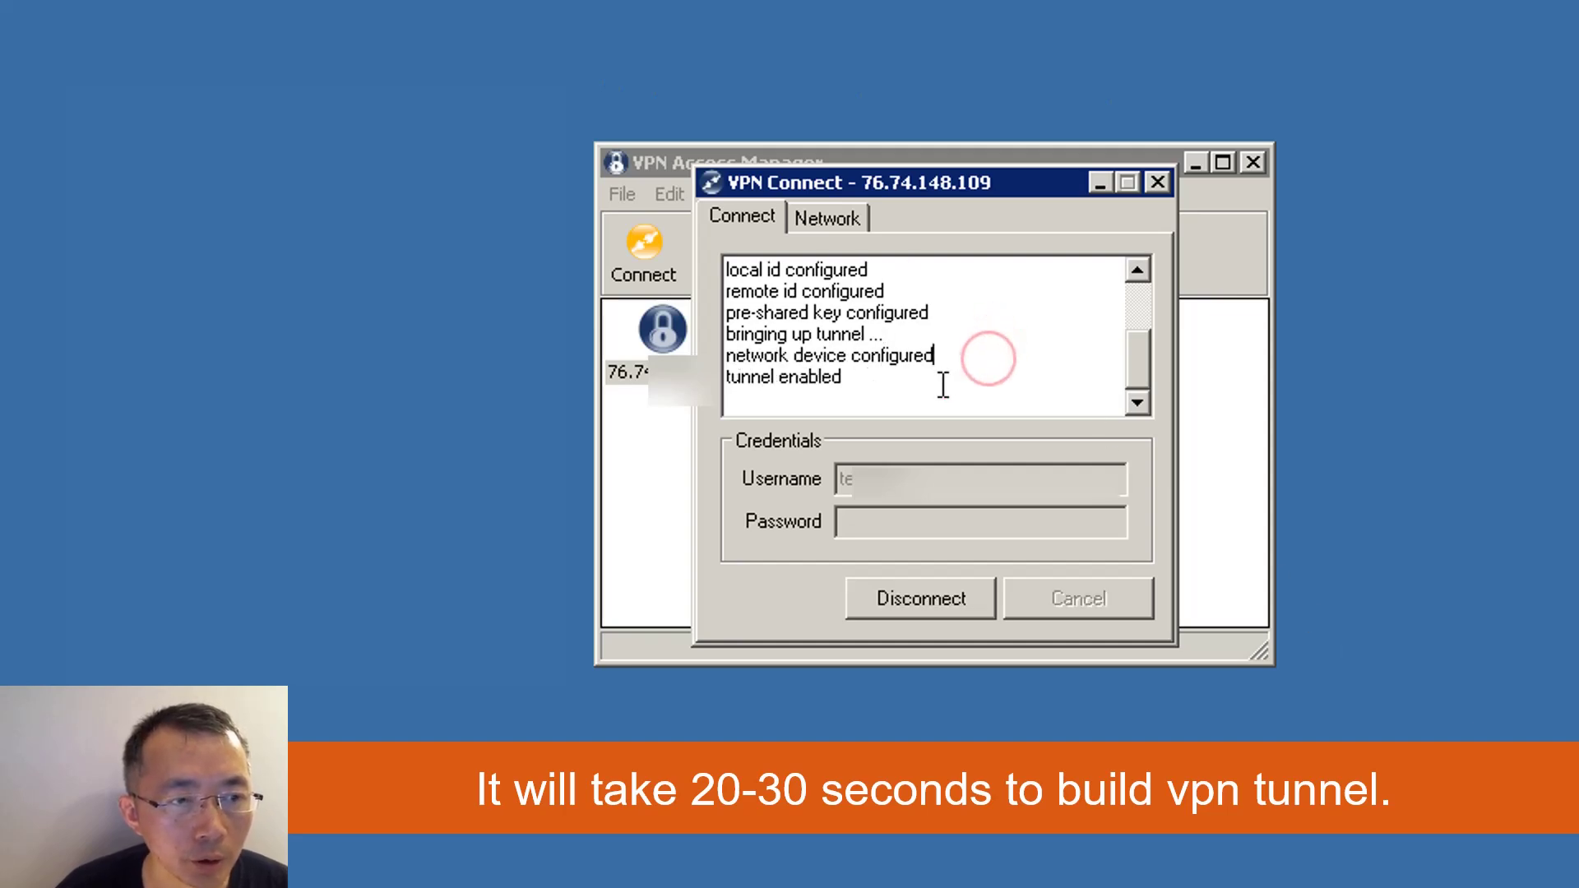
click(894, 392)
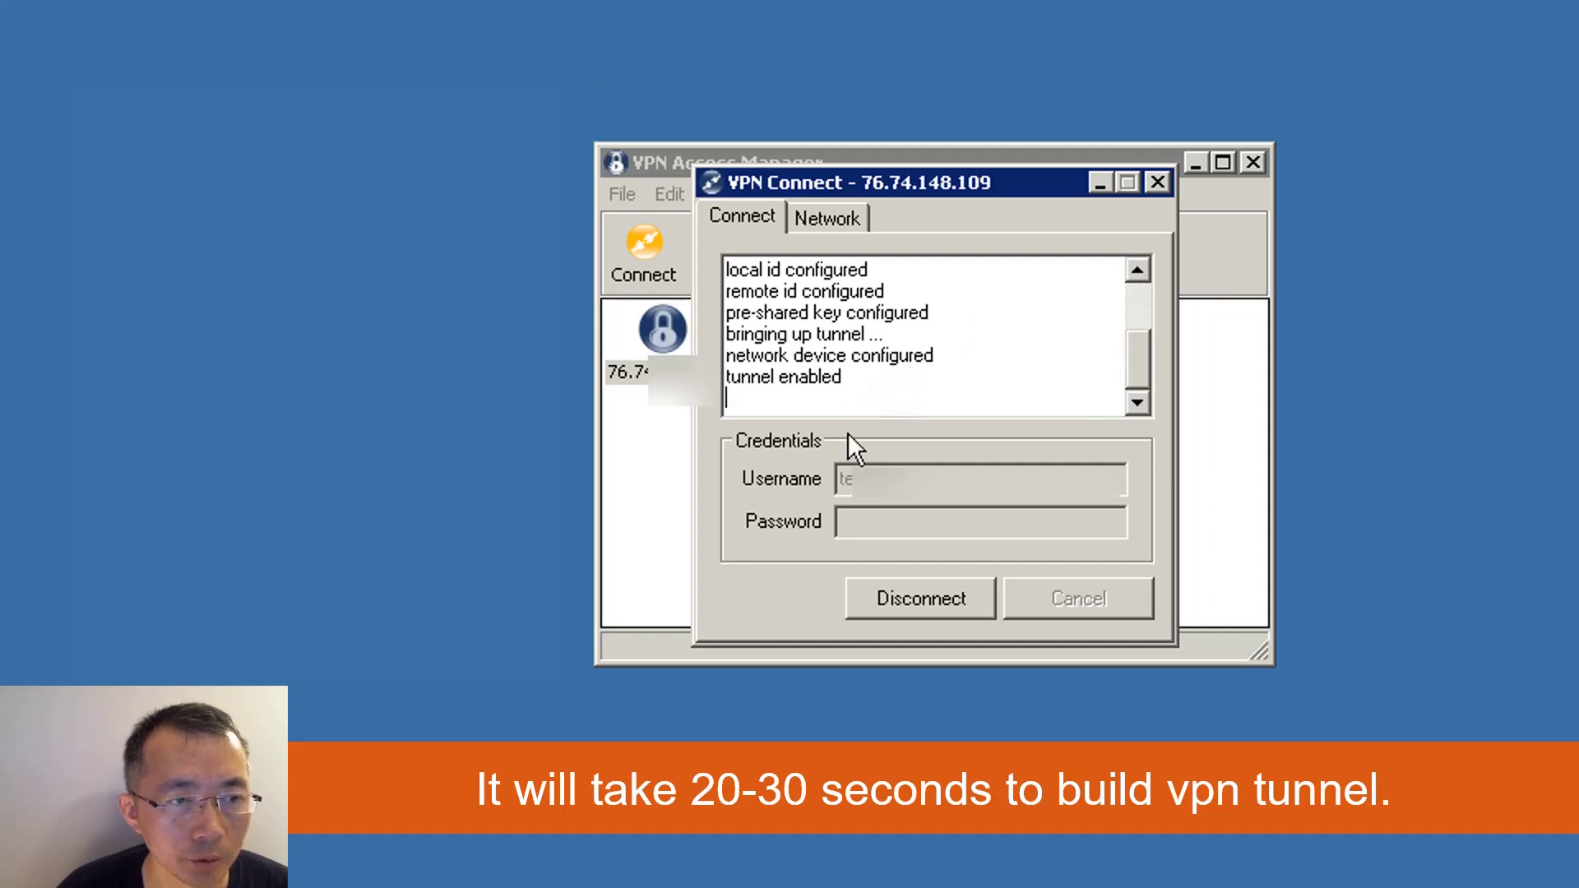
click(834, 236)
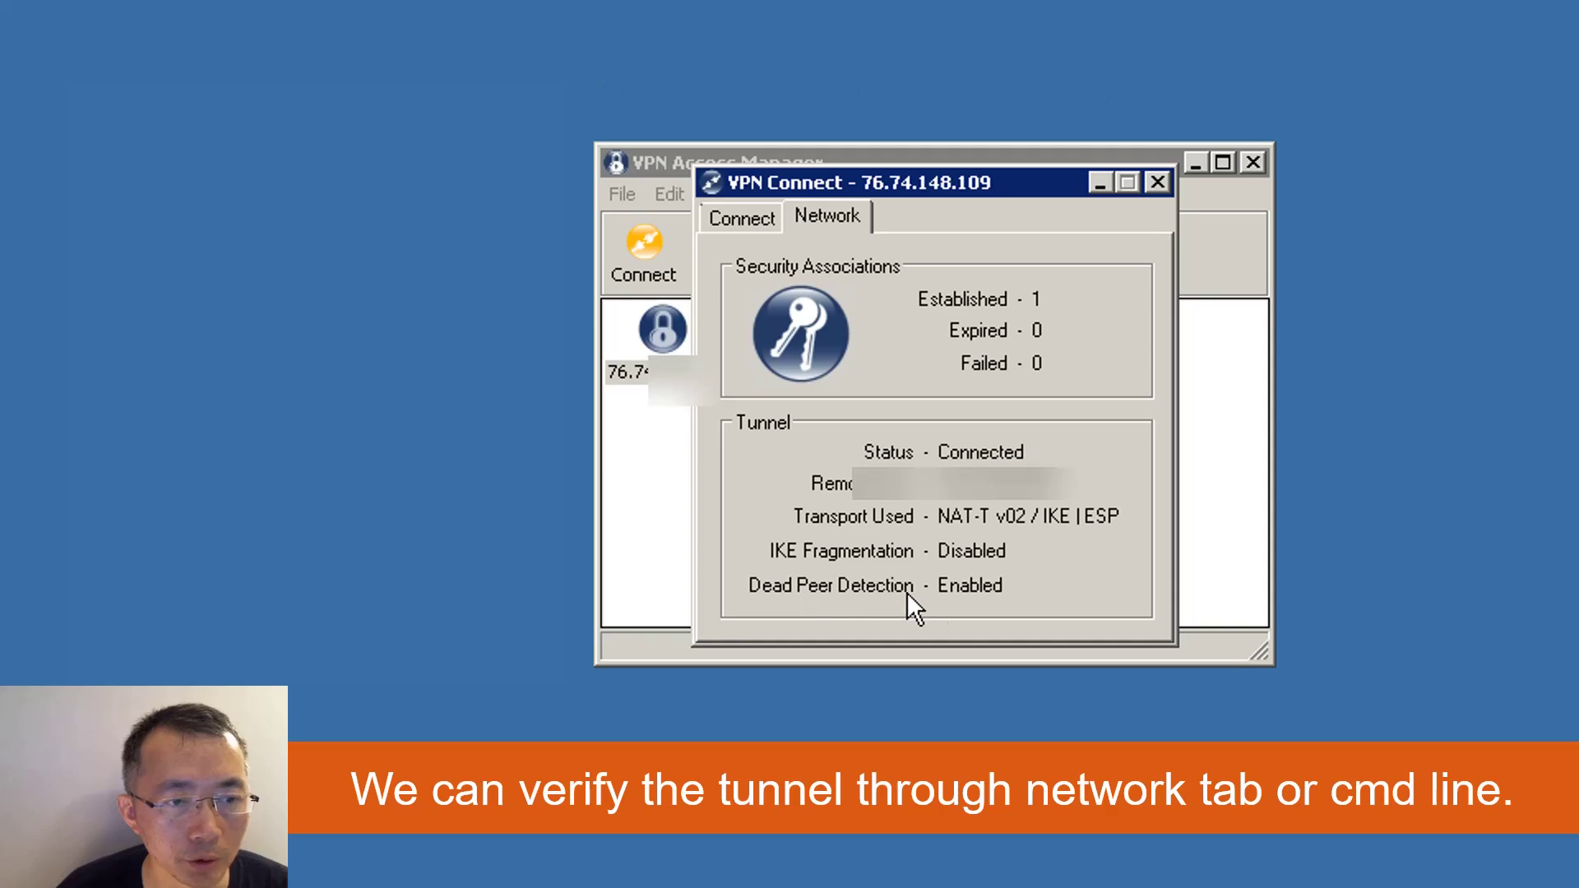
click(751, 226)
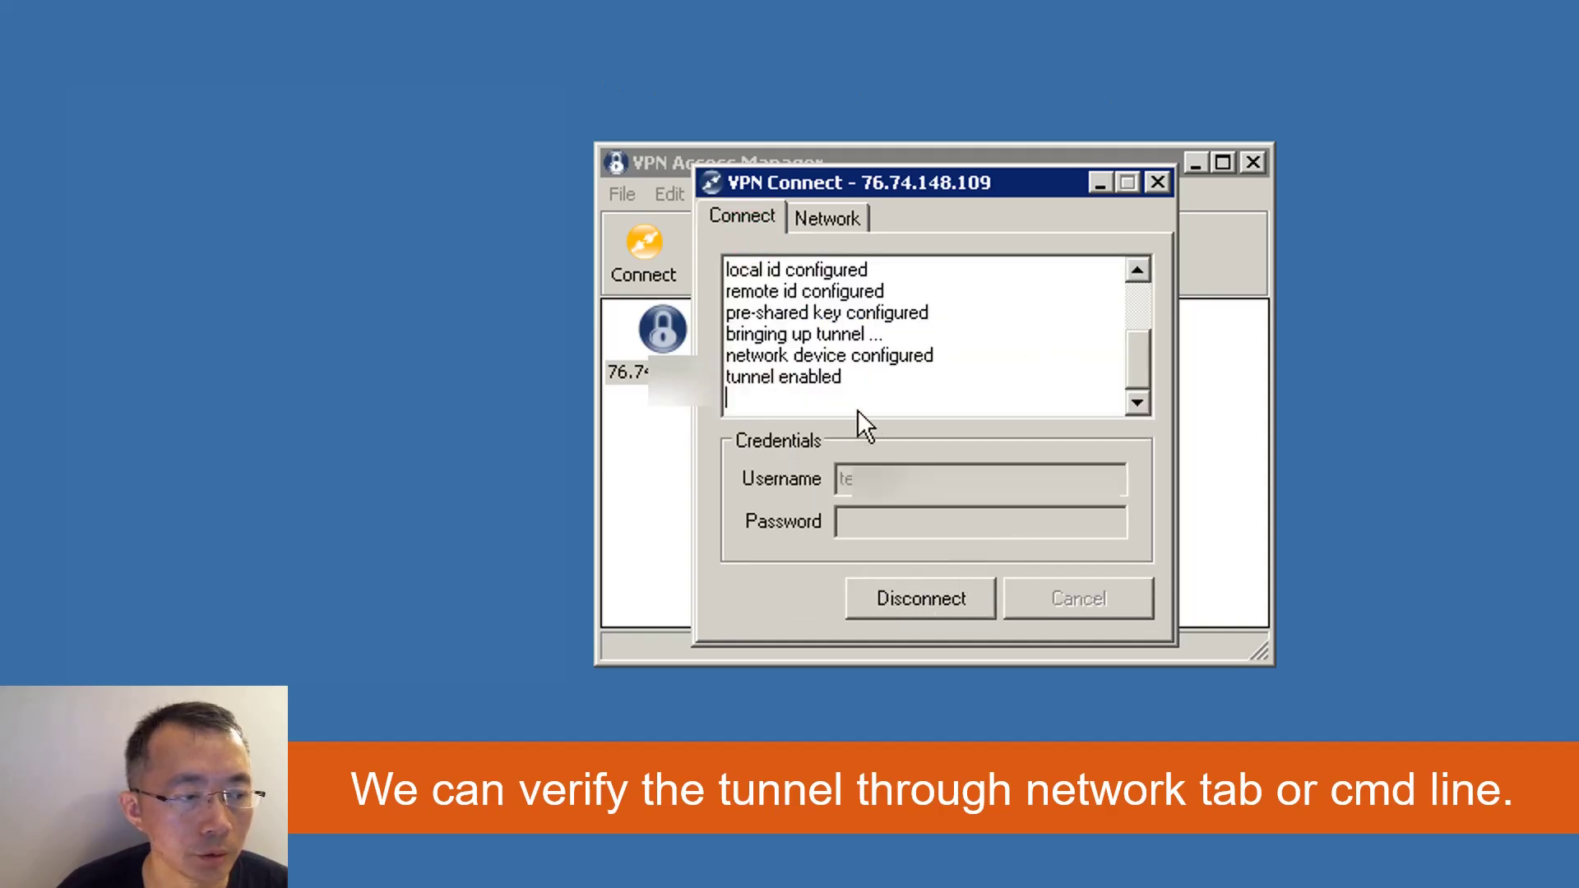
Switch to the Command Prompt, examine the adapters' IP configuration and the routing table, and return to the VPN Connect window.
key(alt+Tab)
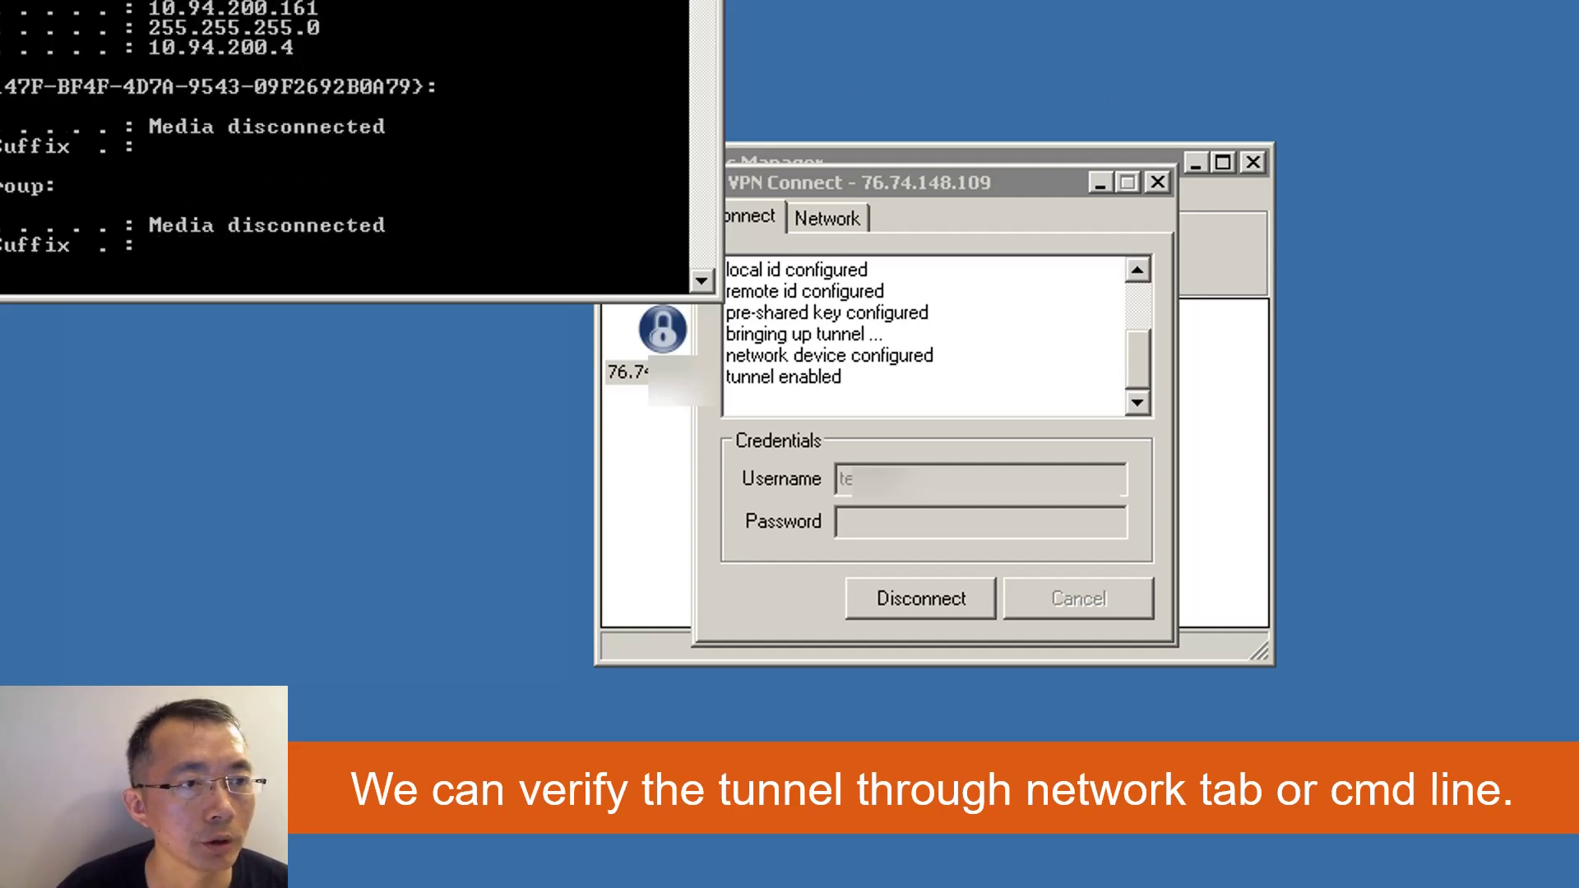
scroll(218, 137, up, 3)
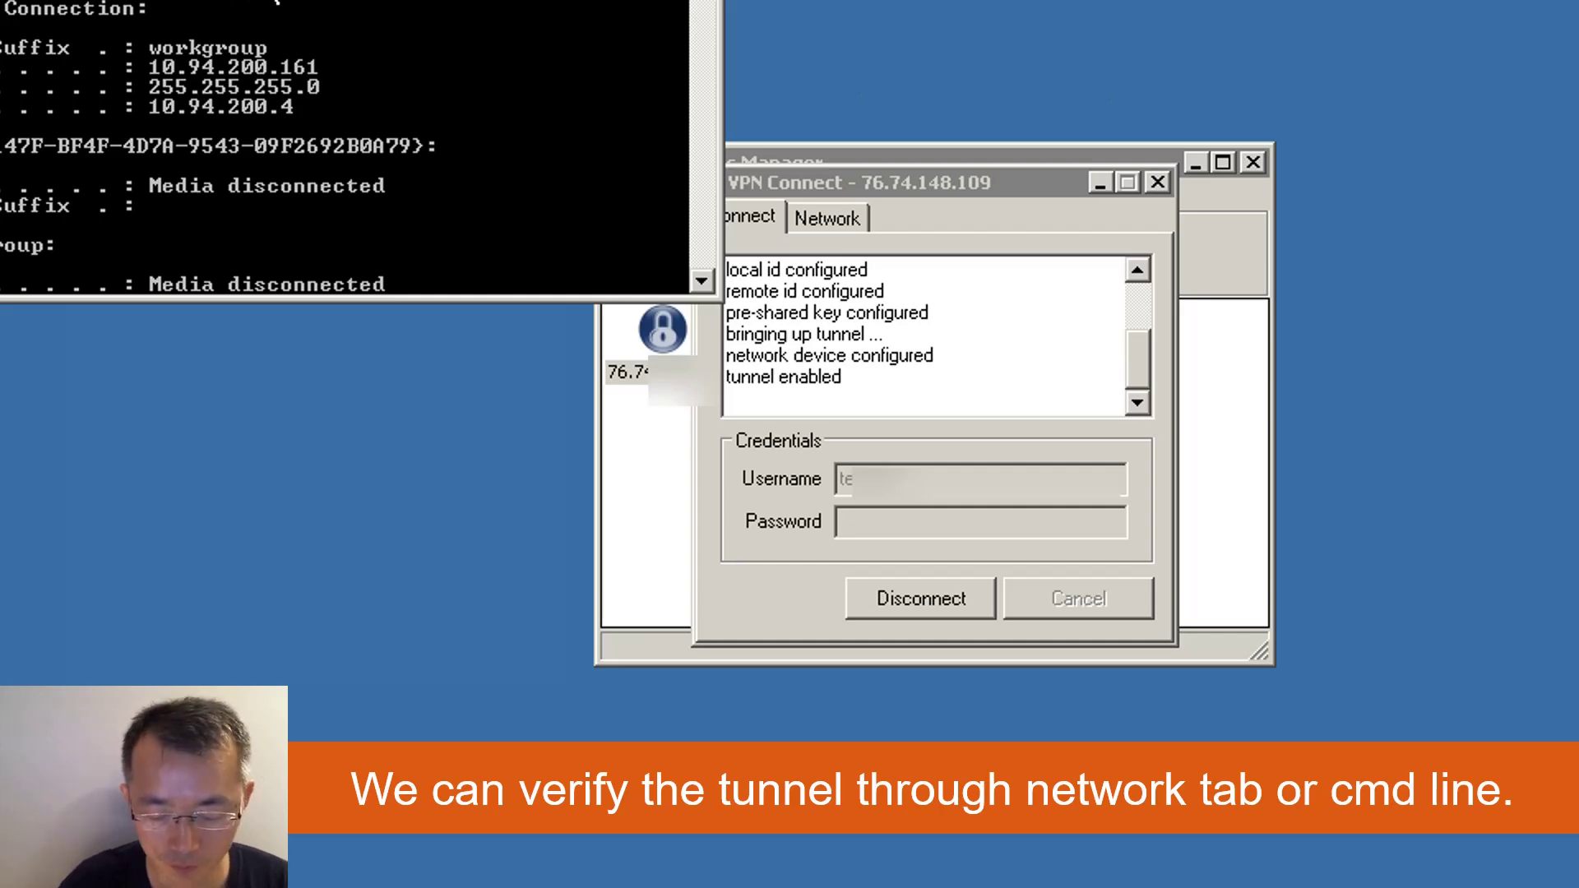
scroll(276, 2, down, 1)
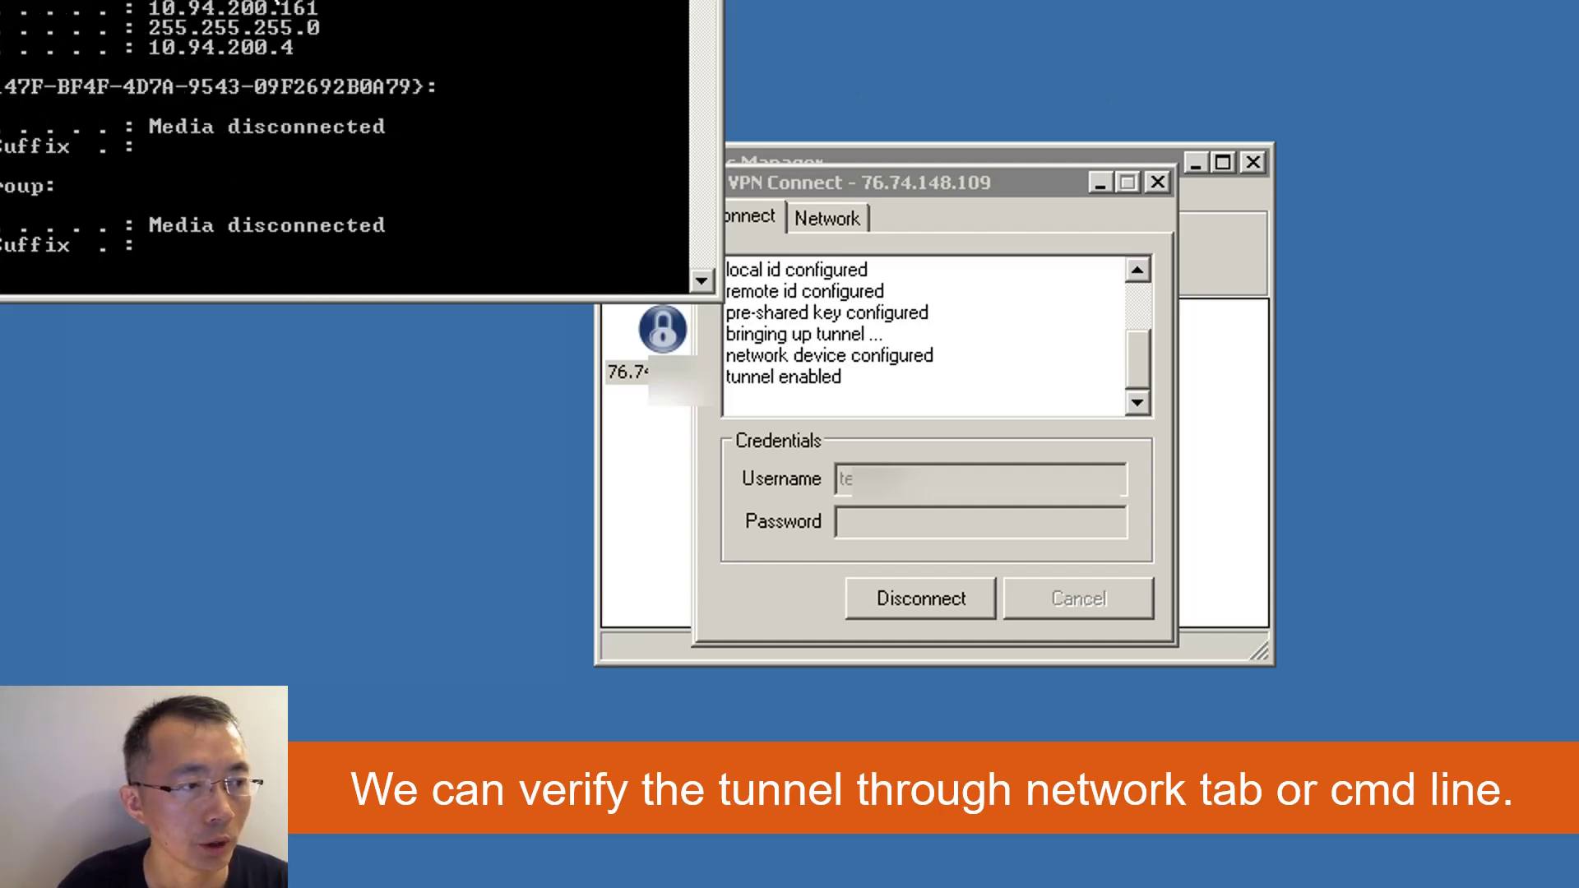
scroll(269, 8, down, 10)
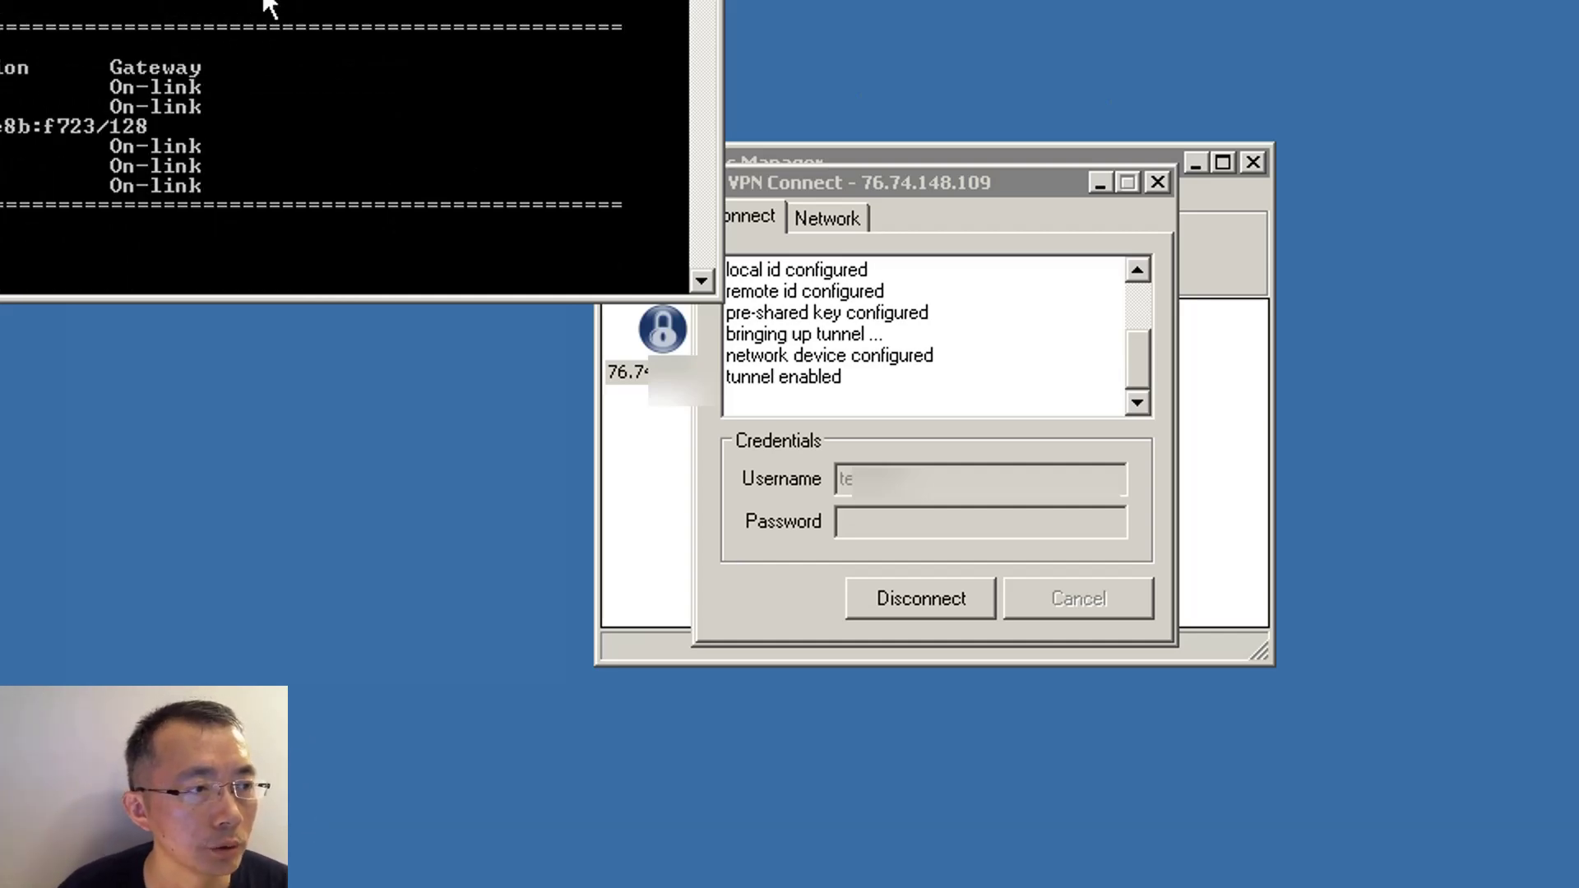
scroll(259, 5, up, 6)
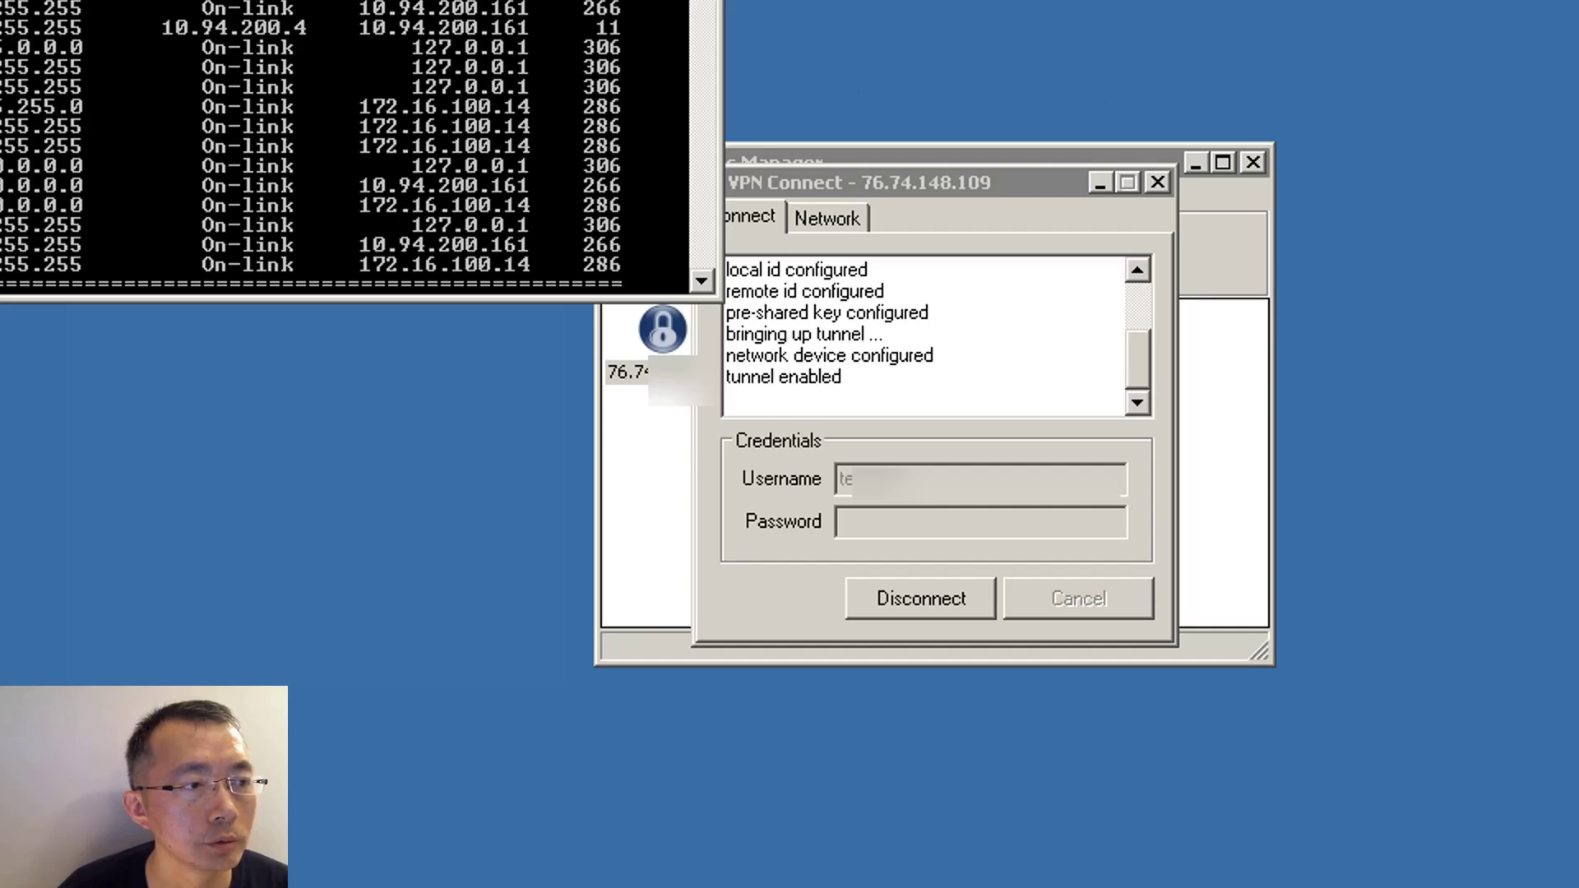
scroll(345, 148, up, 4)
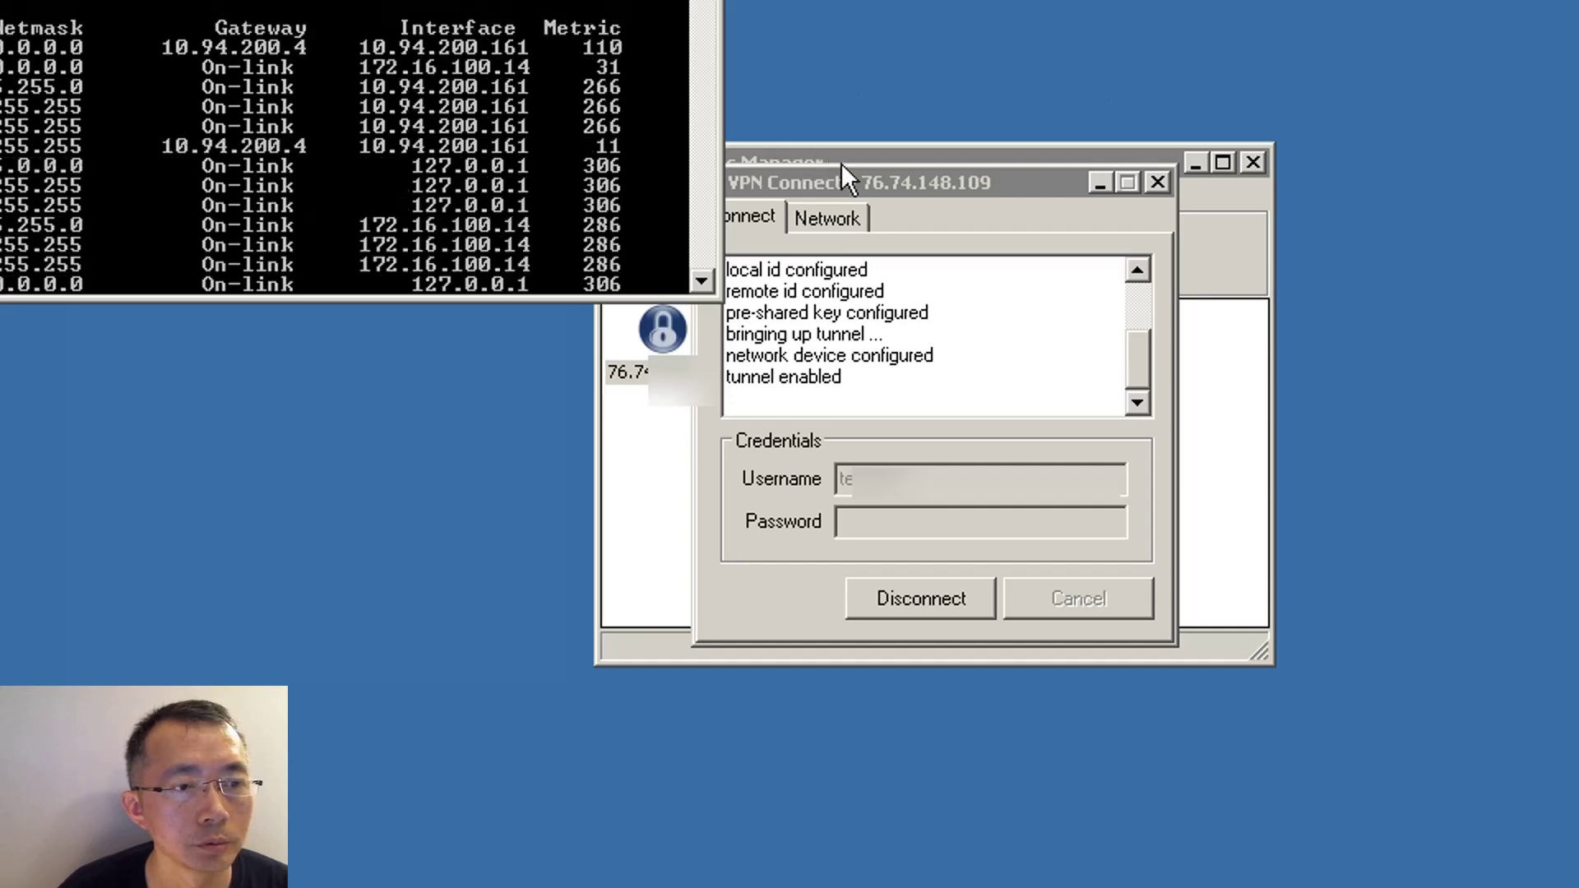
click(864, 178)
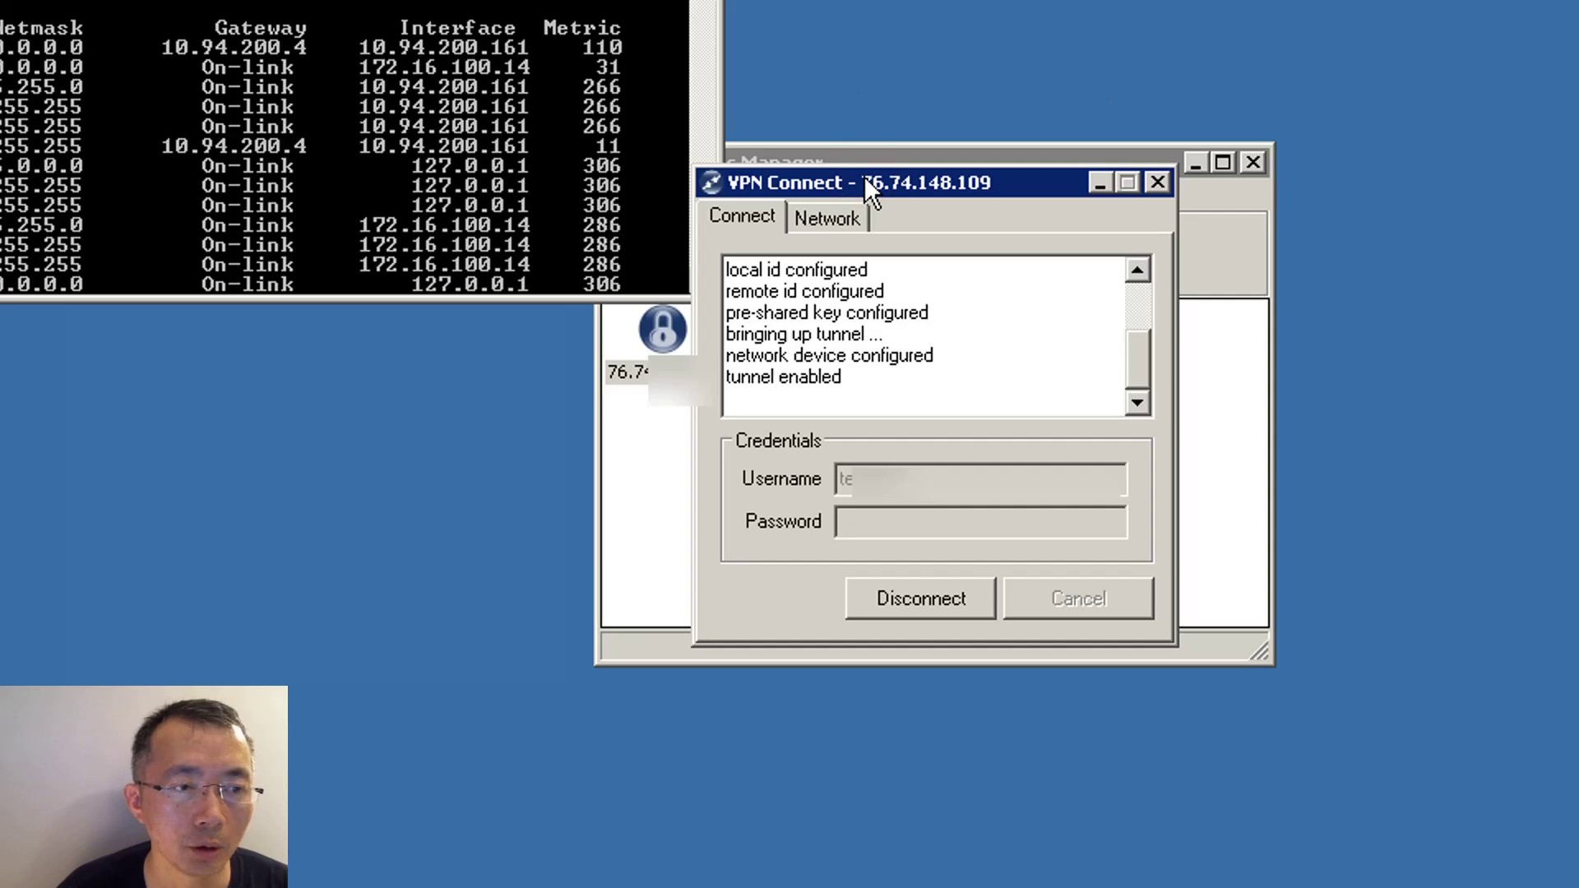